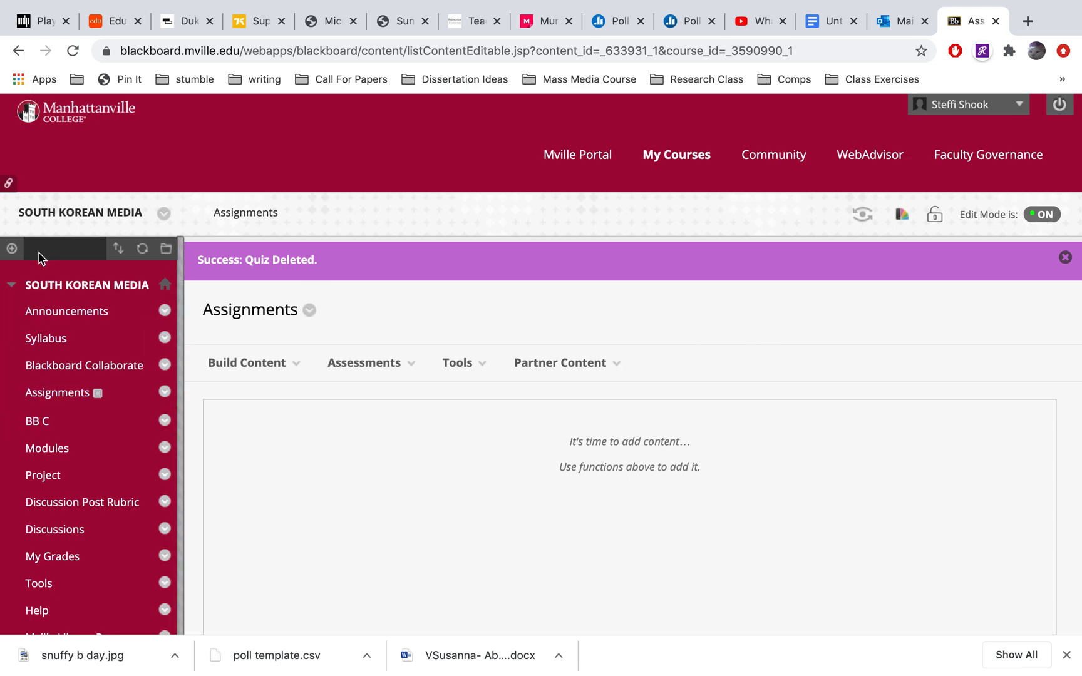
{"action": "left_click", "coordinate": [12, 249]}
{"action": "left_click", "coordinate": [28, 276]}
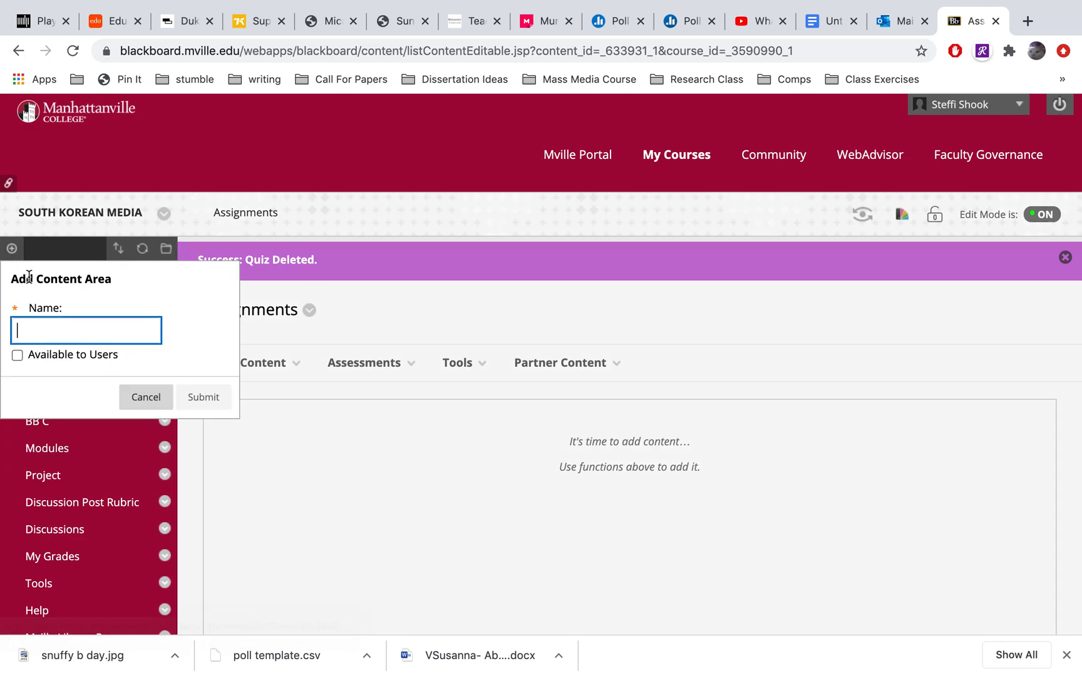
{"action": "type", "text": "Quiz"}
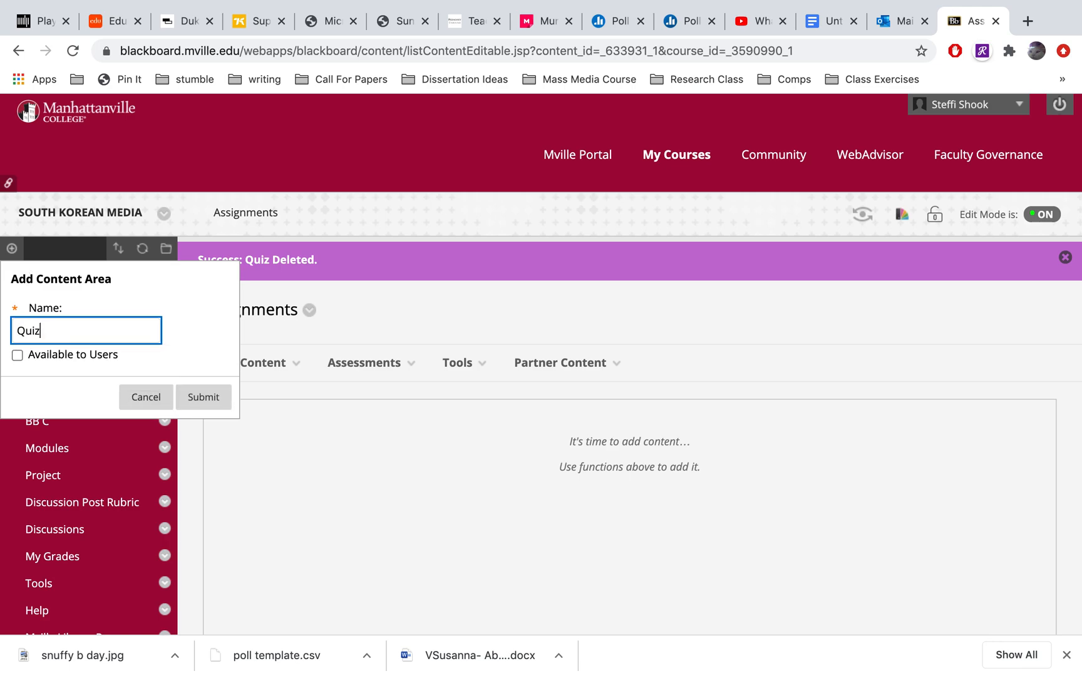
{"action": "left_click", "coordinate": [137, 396]}
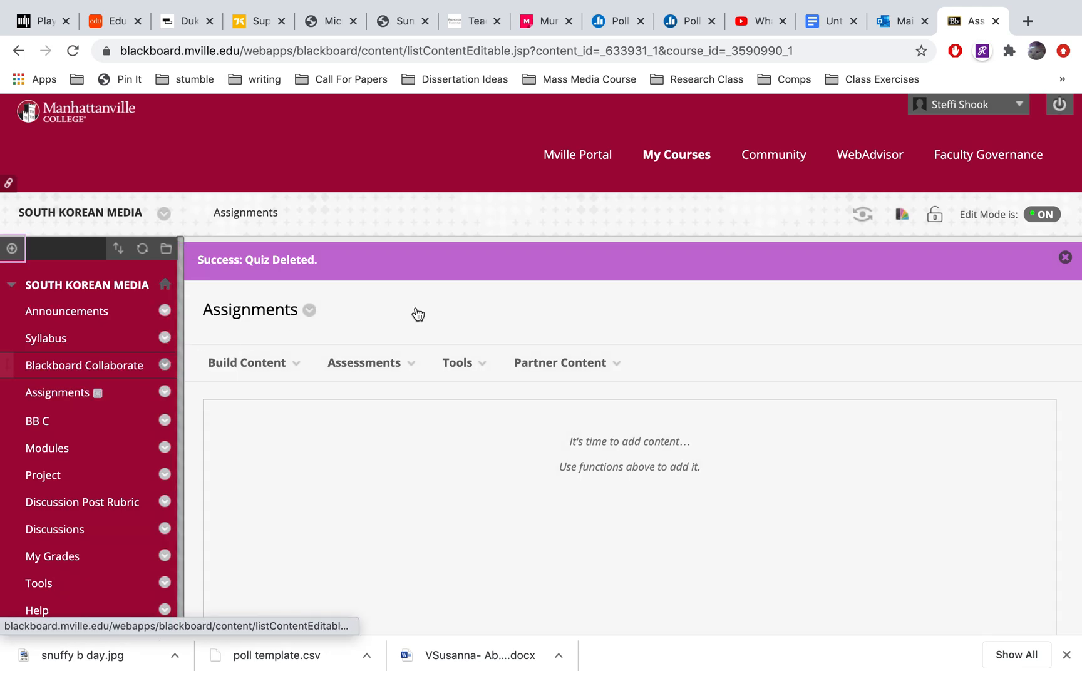
Add a test assessment to the Assignments area and choose to create a new test
{"action": "scroll", "coordinate": [613, 220], "scroll_direction": "down", "scroll_amount": 3}
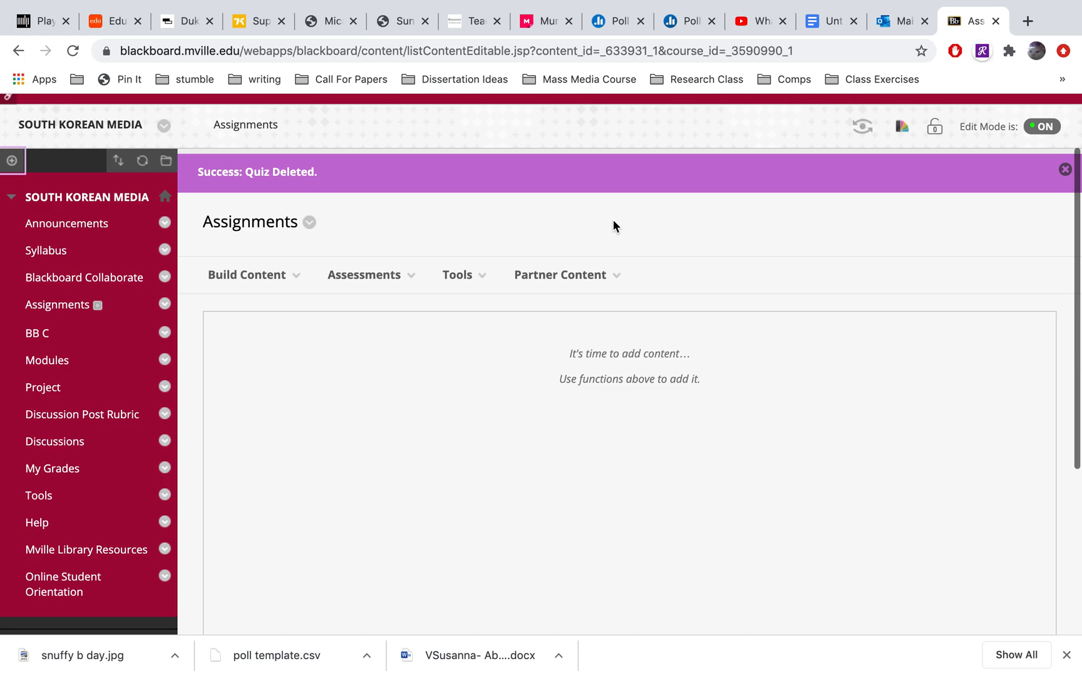
{"action": "left_click", "coordinate": [399, 281]}
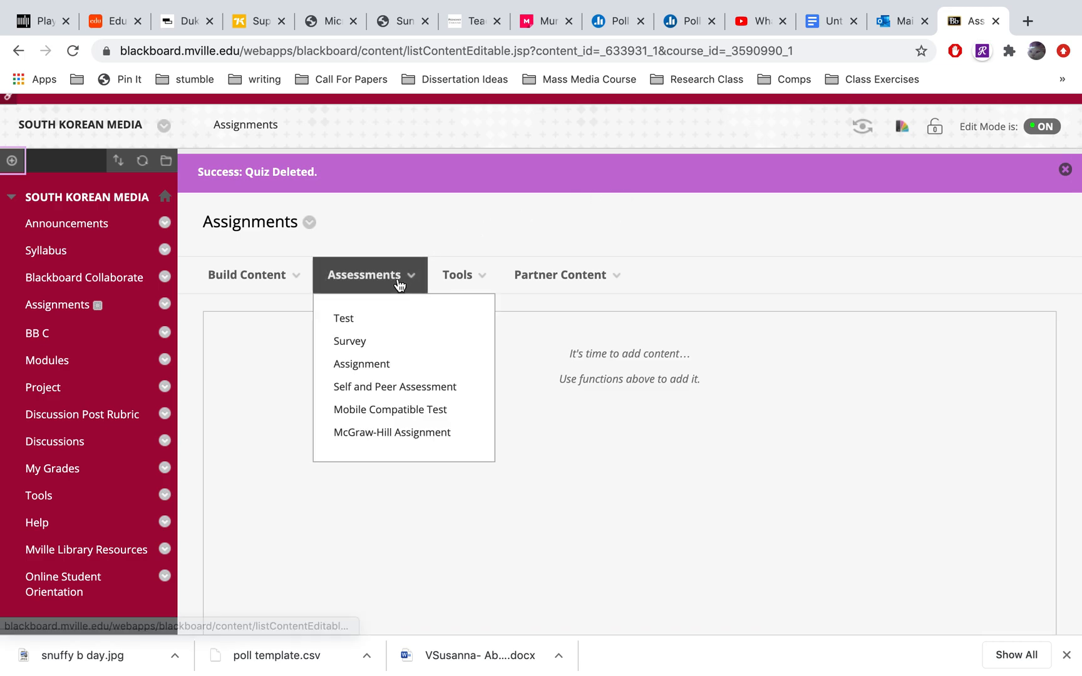
{"action": "left_click", "coordinate": [345, 319]}
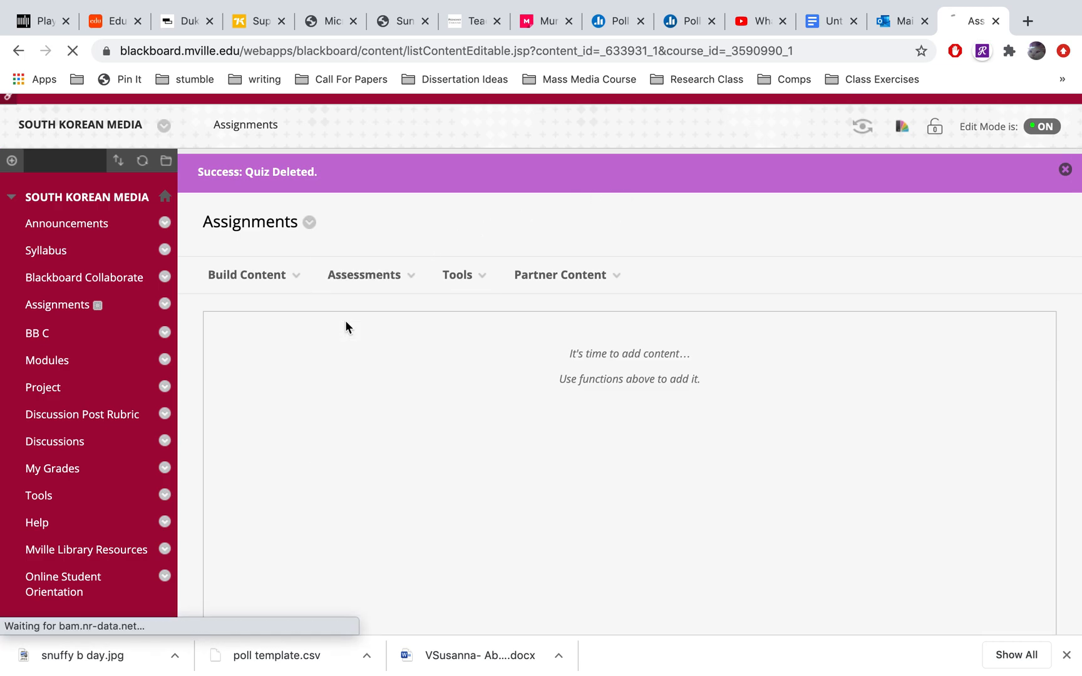
{"action": "scroll", "coordinate": [572, 311], "scroll_direction": "down", "scroll_amount": 8}
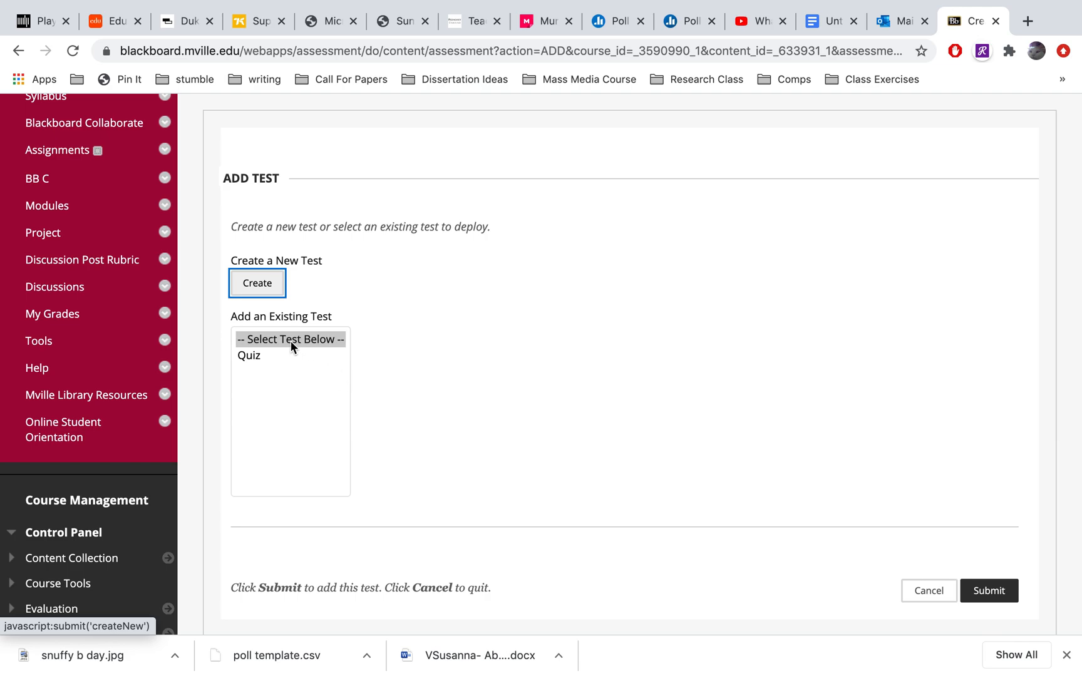
{"action": "scroll", "coordinate": [427, 350], "scroll_direction": "up", "scroll_amount": 1}
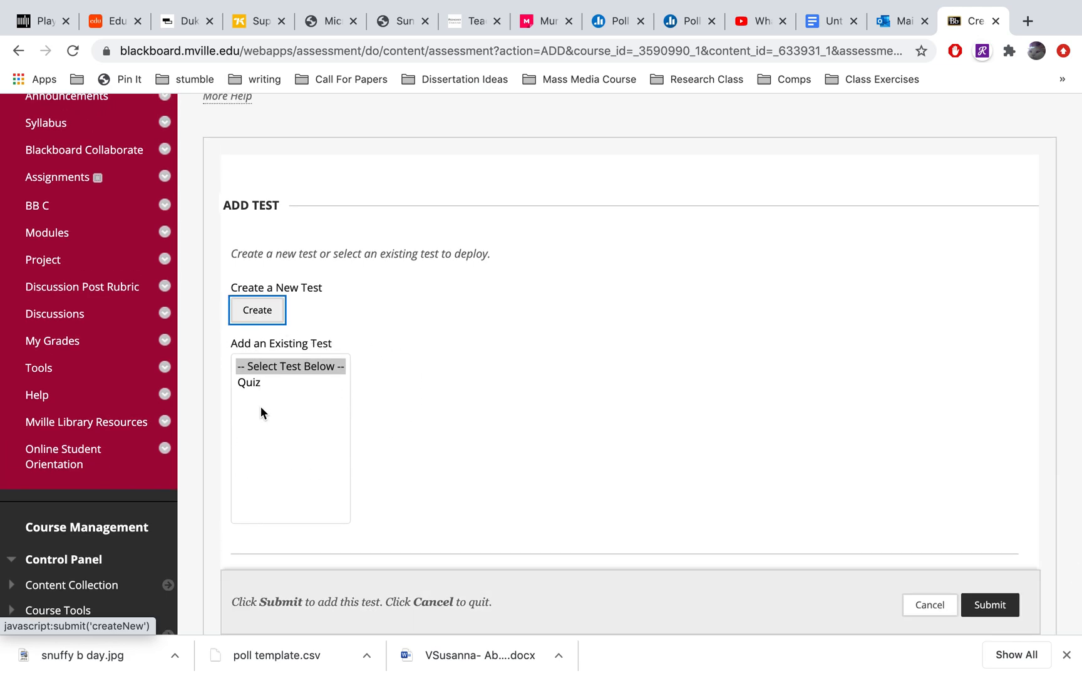
{"action": "left_click", "coordinate": [262, 311]}
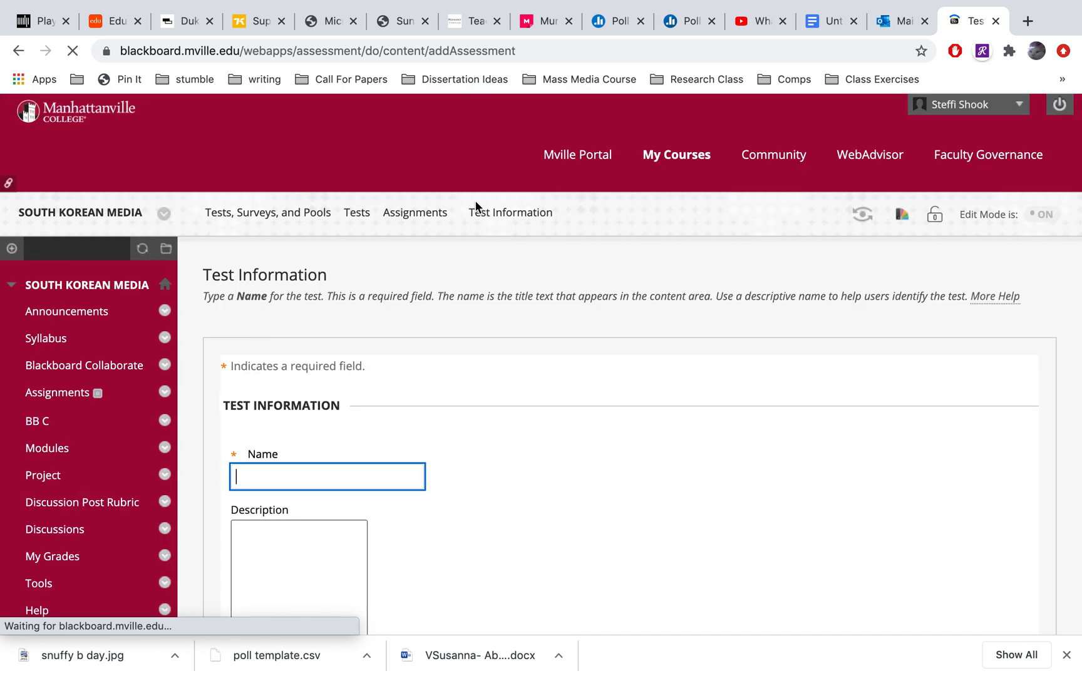
Name the new test Quiz 2 and submit its test information with description and instructions left blank
{"action": "scroll", "coordinate": [569, 342], "scroll_direction": "down", "scroll_amount": 5}
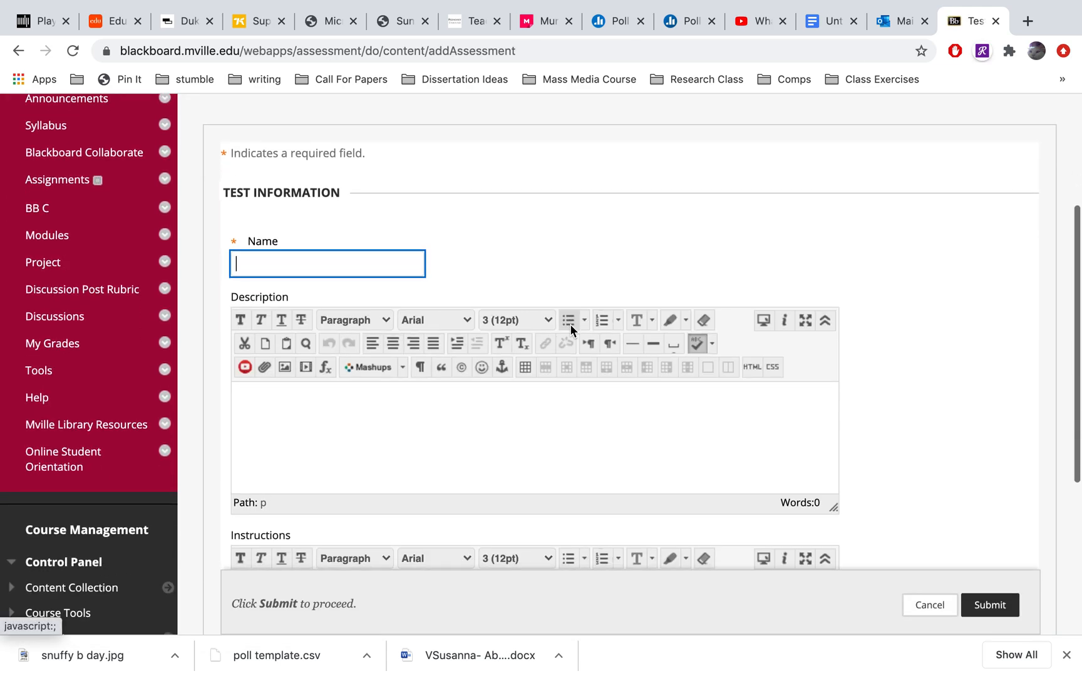
{"action": "type", "text": "Quiz 2"}
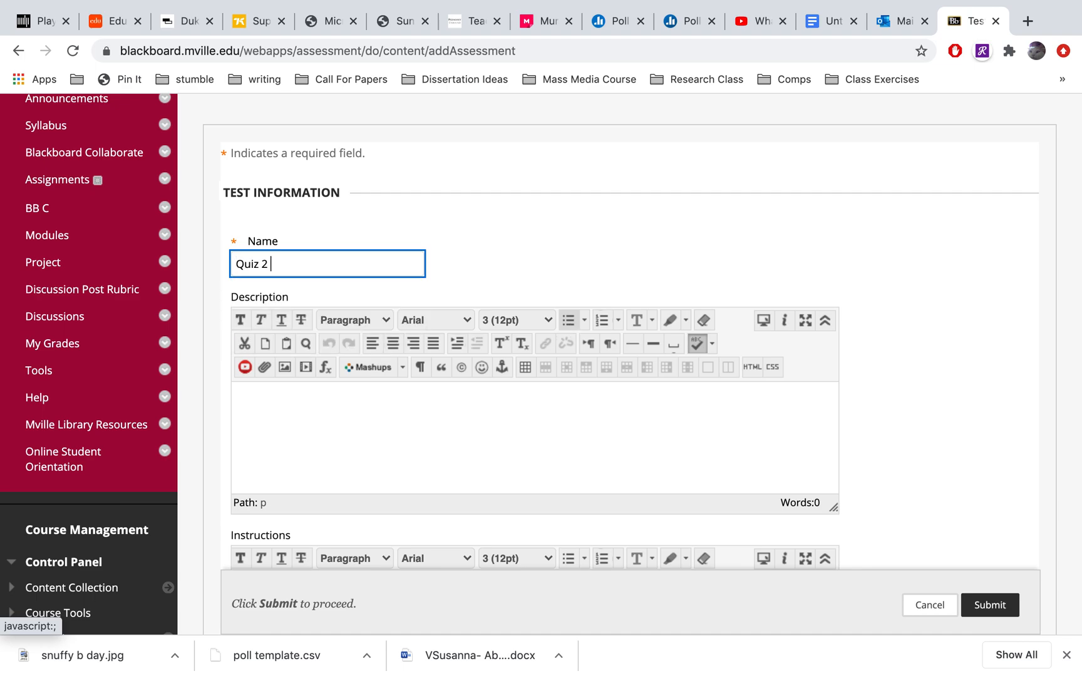
{"action": "scroll", "coordinate": [743, 258], "scroll_direction": "down", "scroll_amount": 3}
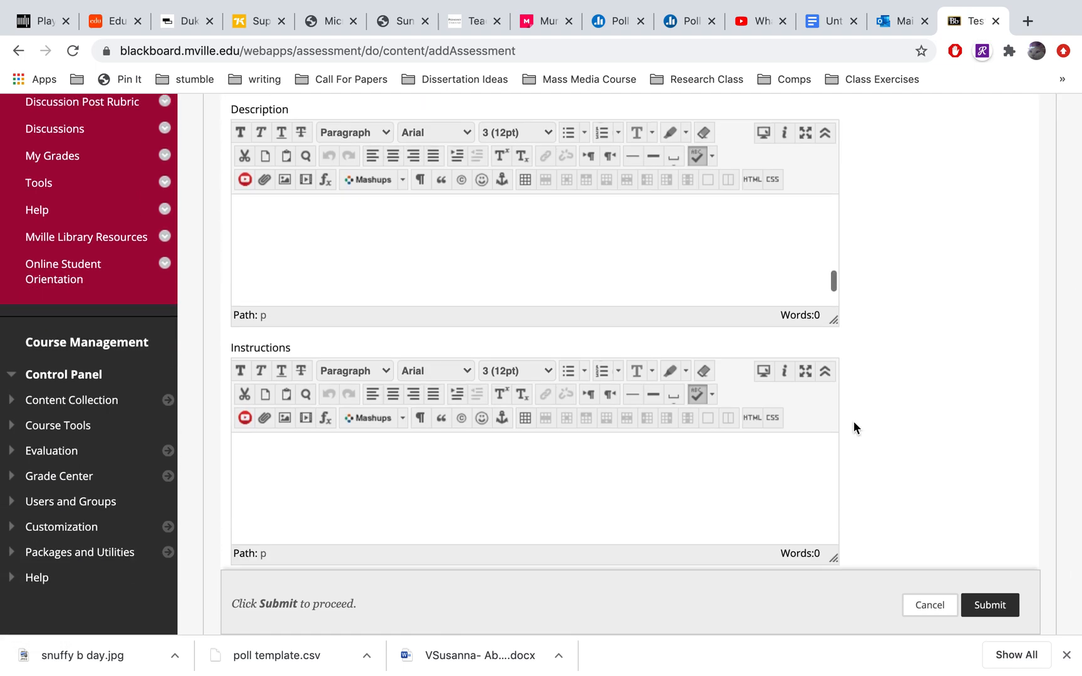
{"action": "scroll", "coordinate": [858, 432], "scroll_direction": "down", "scroll_amount": 3}
{"action": "left_click", "coordinate": [984, 563]}
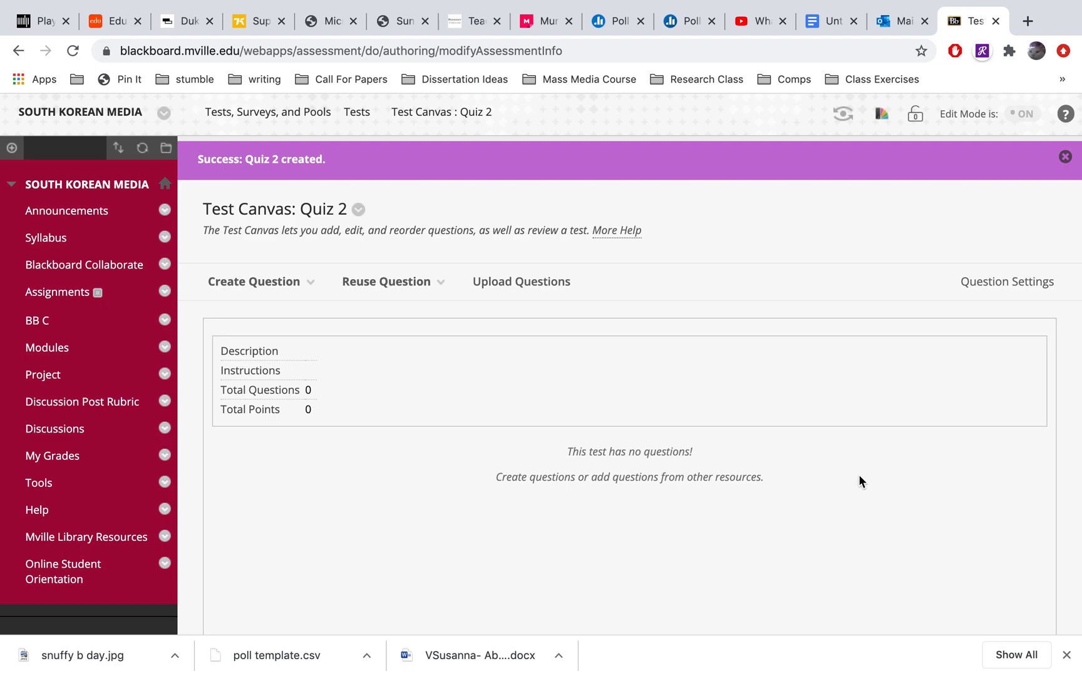
Create a Multiple Choice question in Quiz 2 with the question text "How are you?"
{"action": "left_click", "coordinate": [308, 283]}
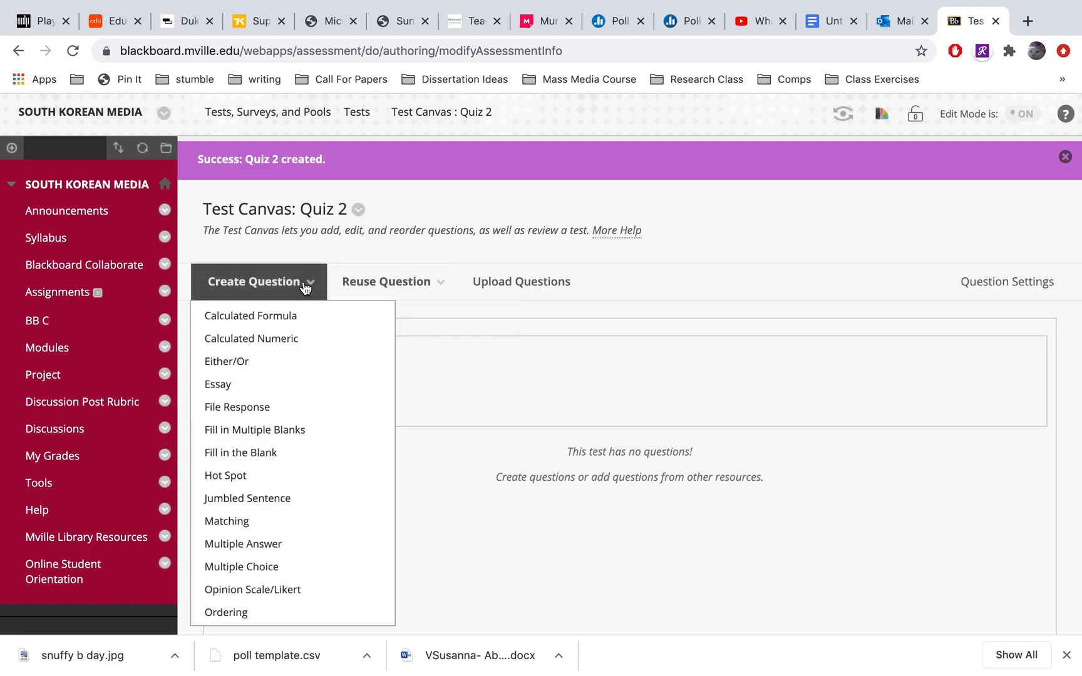
{"action": "scroll", "coordinate": [305, 289], "scroll_direction": "down", "scroll_amount": 1}
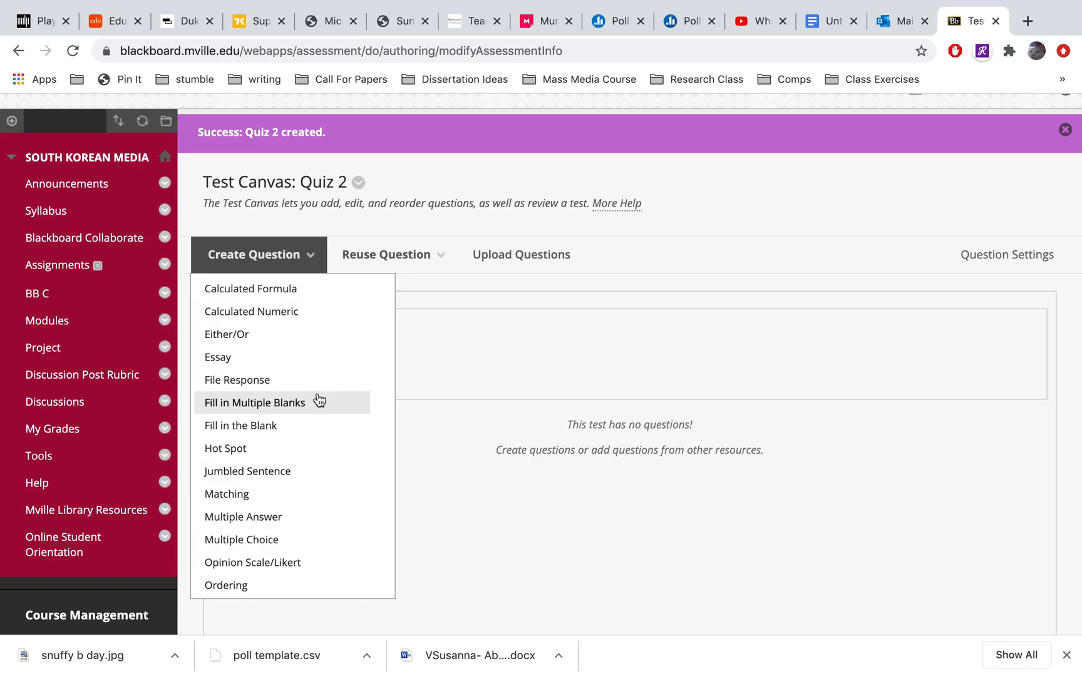
{"action": "left_click", "coordinate": [286, 540]}
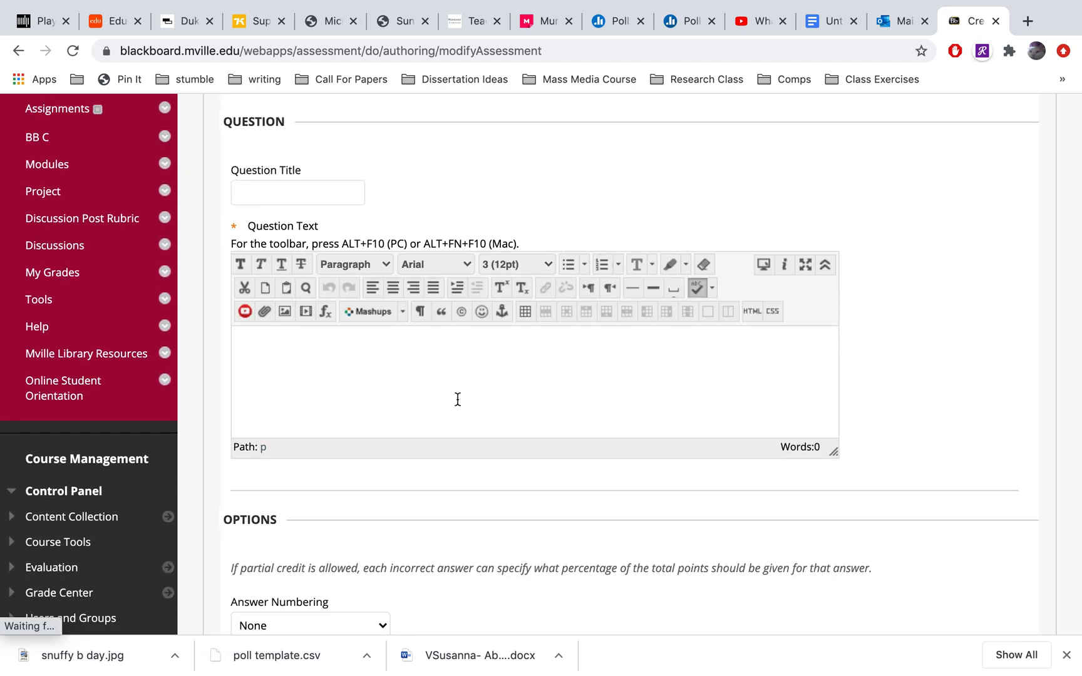
{"action": "left_click", "coordinate": [469, 373]}
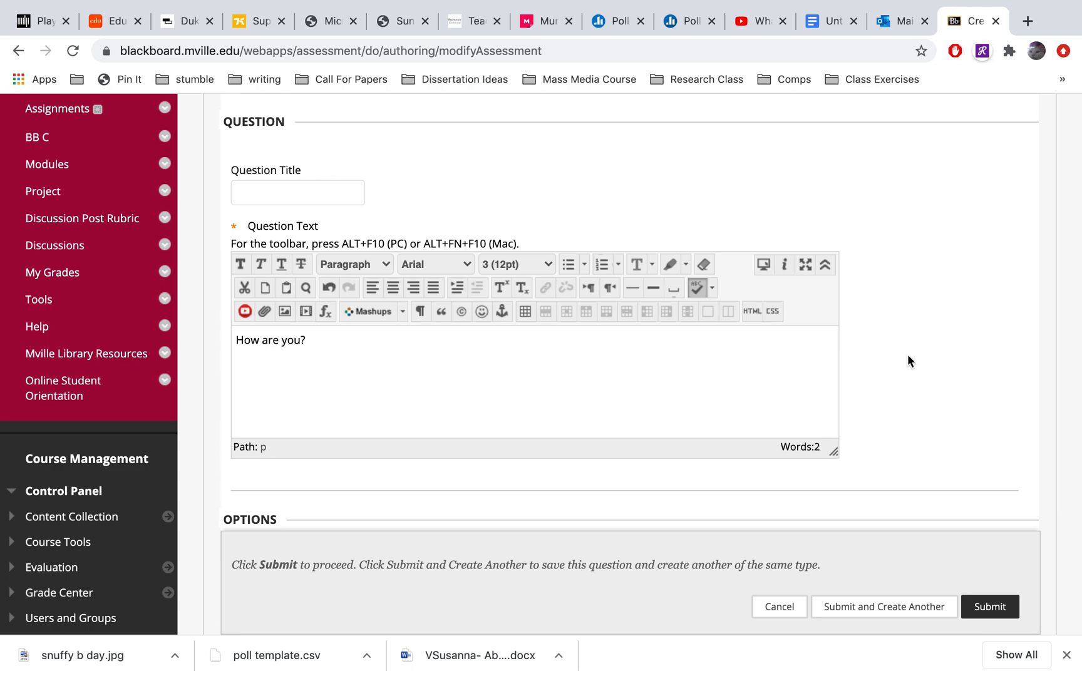
Review the question's options and answer fields, including the available choices for the number of answers
{"action": "scroll", "coordinate": [908, 360], "scroll_direction": "down", "scroll_amount": 1}
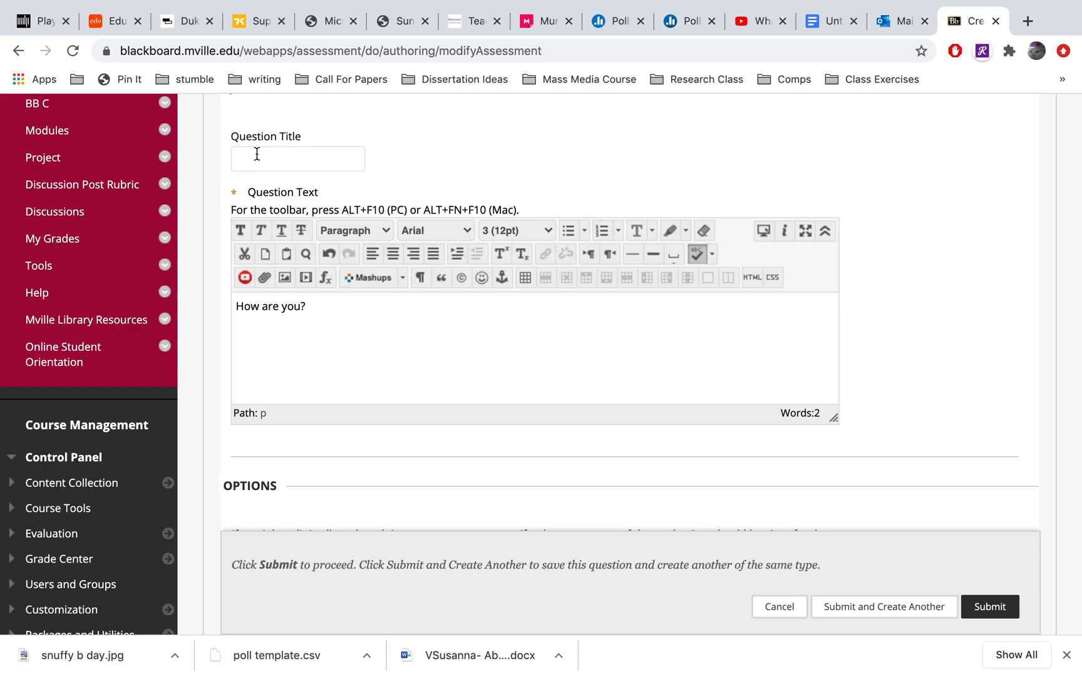
{"action": "scroll", "coordinate": [880, 338], "scroll_direction": "up", "scroll_amount": 1}
{"action": "scroll", "coordinate": [880, 338], "scroll_direction": "down", "scroll_amount": 5}
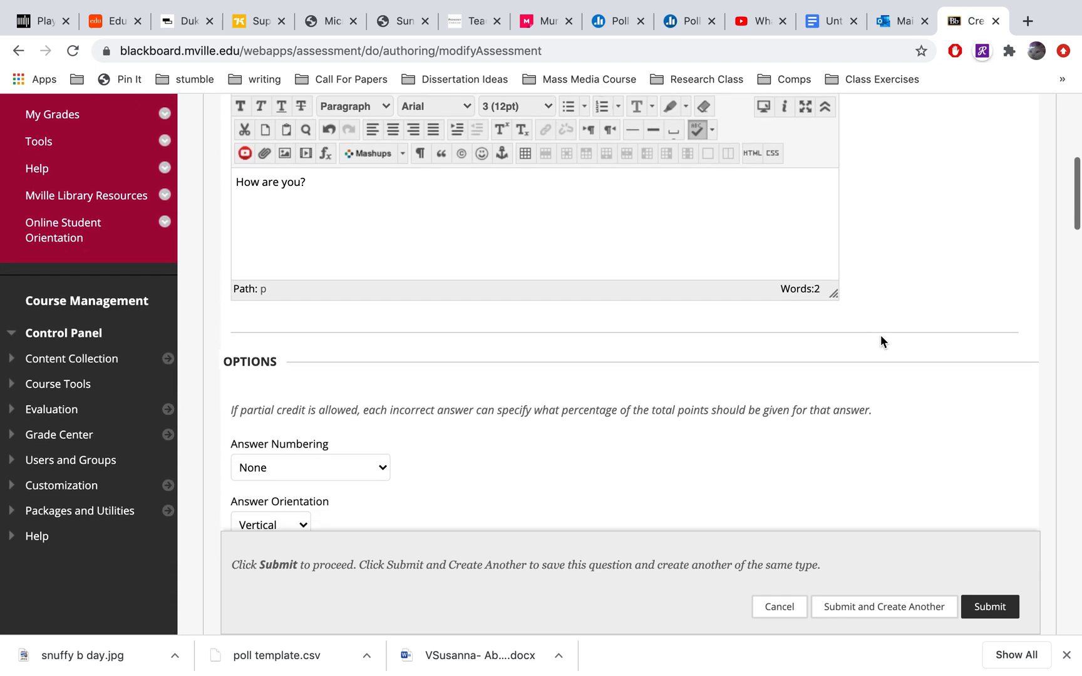
{"action": "scroll", "coordinate": [880, 338], "scroll_direction": "down", "scroll_amount": 6}
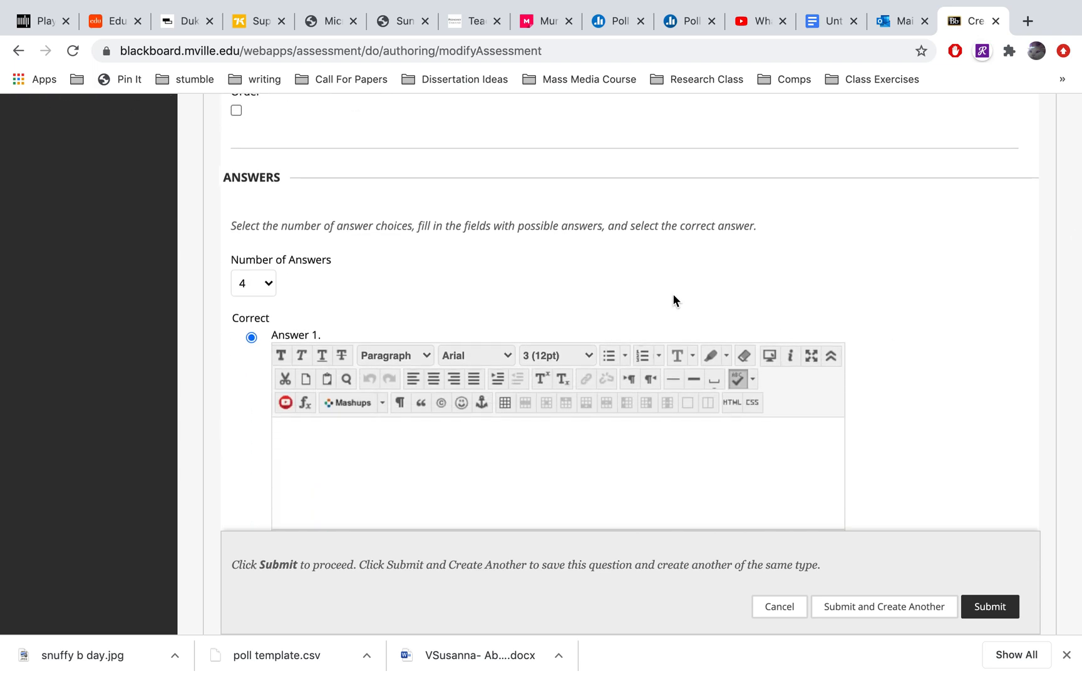
{"action": "scroll", "coordinate": [674, 300], "scroll_direction": "down", "scroll_amount": 4}
{"action": "scroll", "coordinate": [660, 320], "scroll_direction": "down", "scroll_amount": 11}
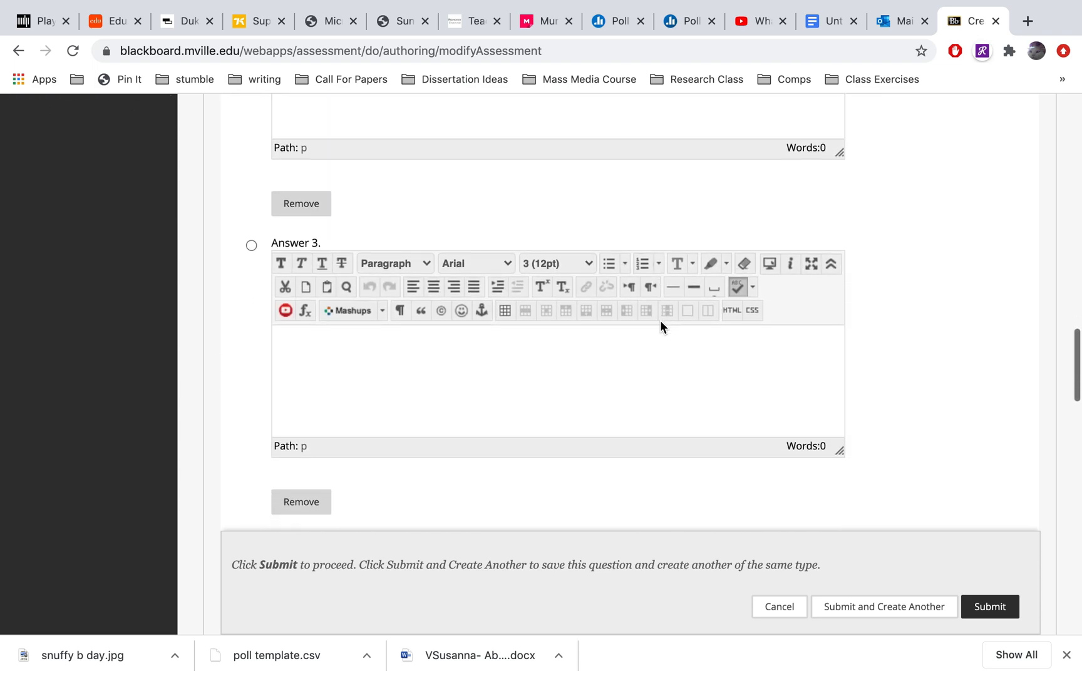
{"action": "scroll", "coordinate": [660, 321], "scroll_direction": "up", "scroll_amount": 15}
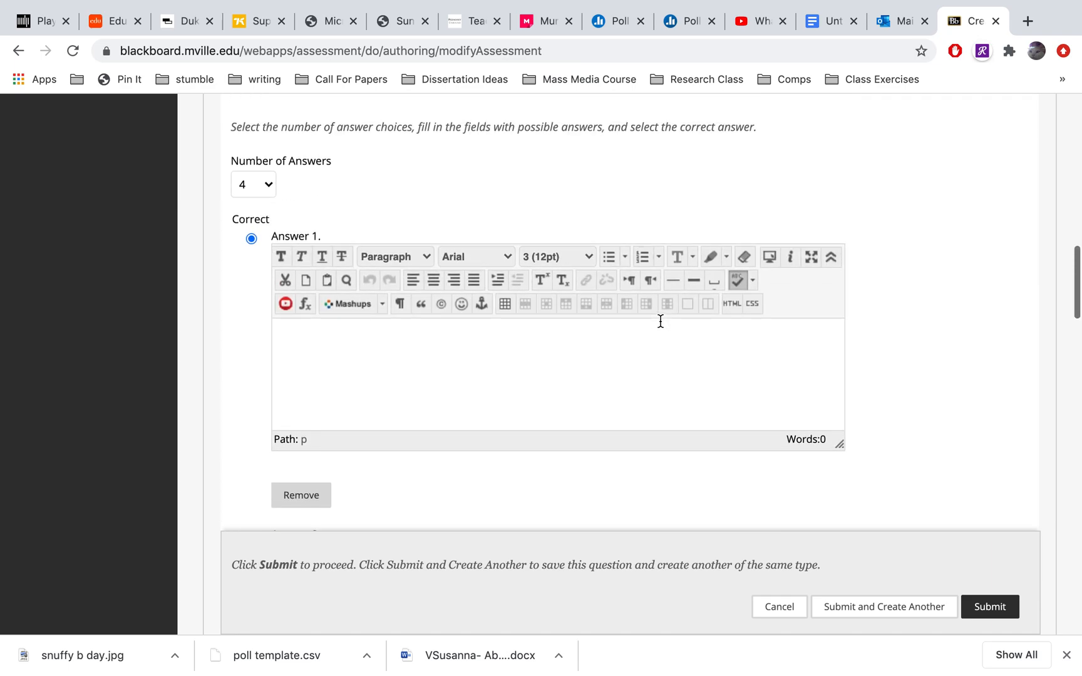
{"action": "left_click", "coordinate": [263, 279]}
{"action": "scroll", "coordinate": [236, 515], "scroll_direction": "down", "scroll_amount": 10}
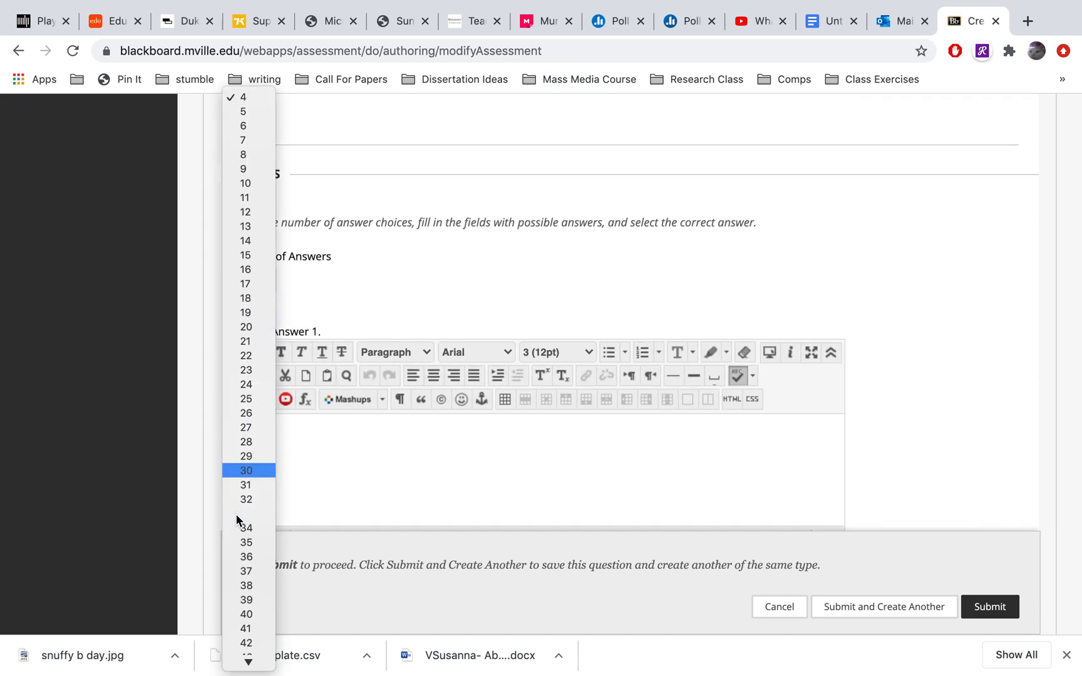
{"action": "scroll", "coordinate": [236, 517], "scroll_direction": "down", "scroll_amount": 3}
{"action": "scroll", "coordinate": [237, 517], "scroll_direction": "up", "scroll_amount": 13}
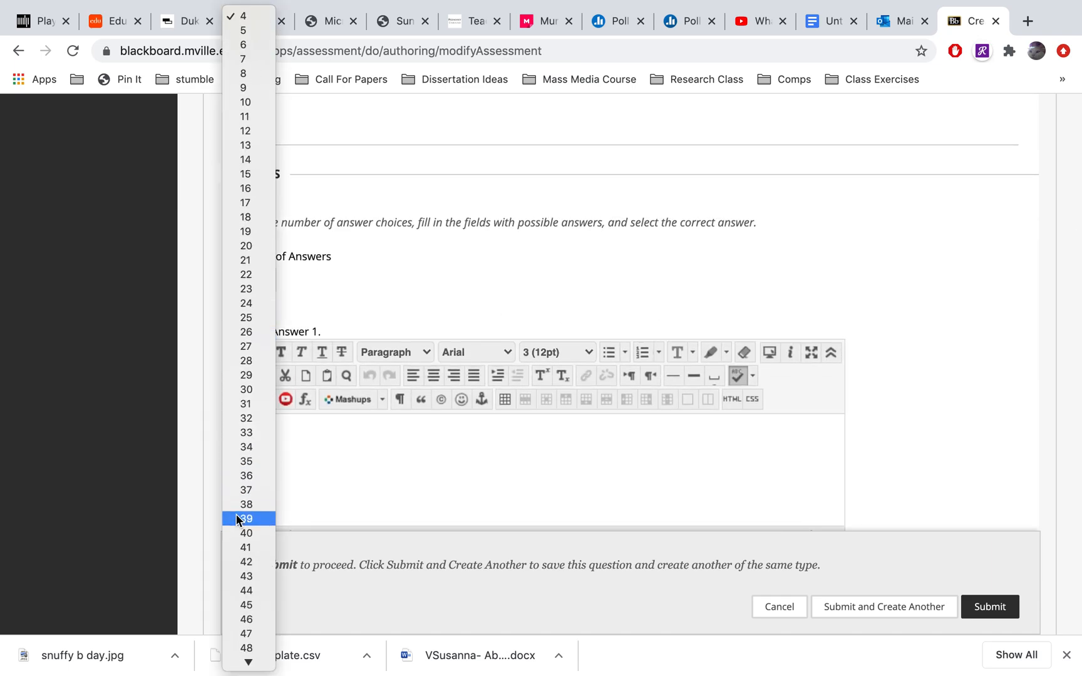
{"action": "left_click", "coordinate": [472, 270]}
Enter "Good" as Answer 1 and "Bad" as Answer 2 of the multiple choice question
{"action": "scroll", "coordinate": [473, 271], "scroll_direction": "down", "scroll_amount": 2}
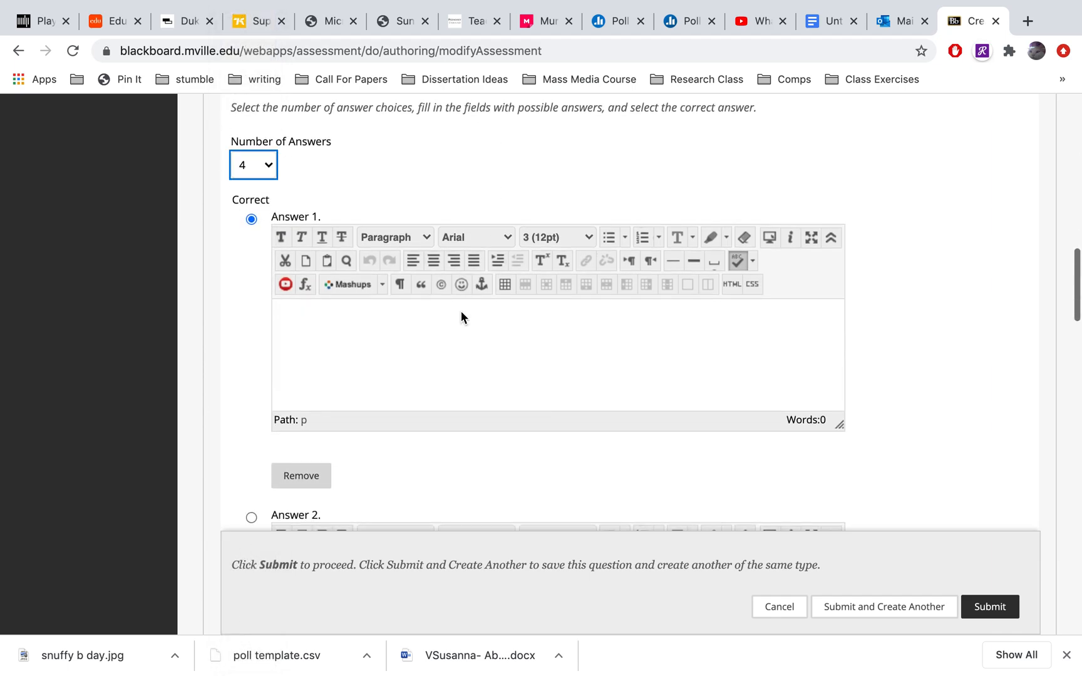
{"action": "left_click", "coordinate": [431, 369]}
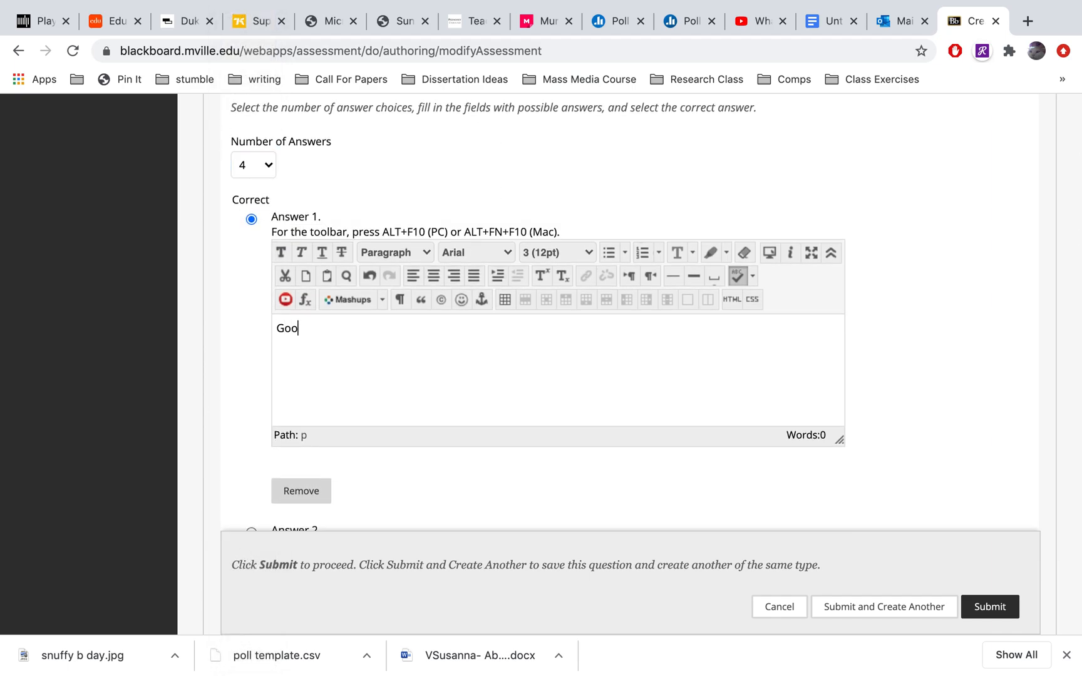
{"action": "scroll", "coordinate": [956, 368], "scroll_direction": "down", "scroll_amount": 3}
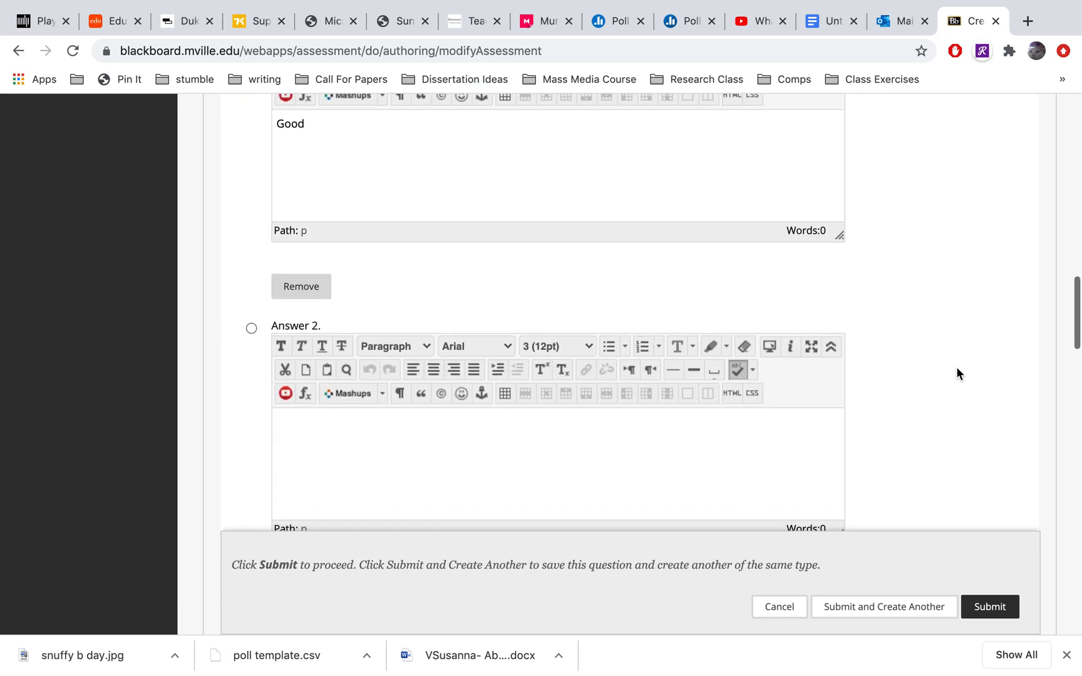
{"action": "left_click", "coordinate": [656, 493]}
{"action": "type", "text": "Bad"}
Enter "Meh" as Answer 3 and "Don" as Answer 4 of the multiple choice question
{"action": "scroll", "coordinate": [872, 445], "scroll_direction": "down", "scroll_amount": 6}
{"action": "left_click", "coordinate": [753, 432]}
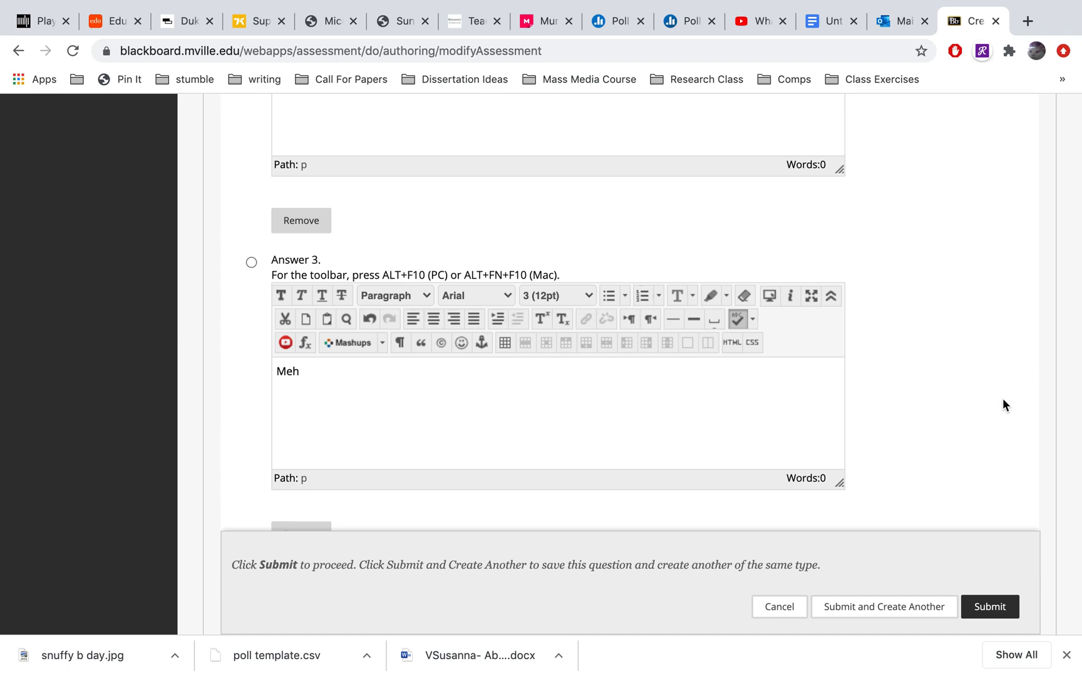
{"action": "scroll", "coordinate": [958, 398], "scroll_direction": "down", "scroll_amount": 5}
{"action": "left_click", "coordinate": [714, 432]}
{"action": "type", "text": "Donno"}
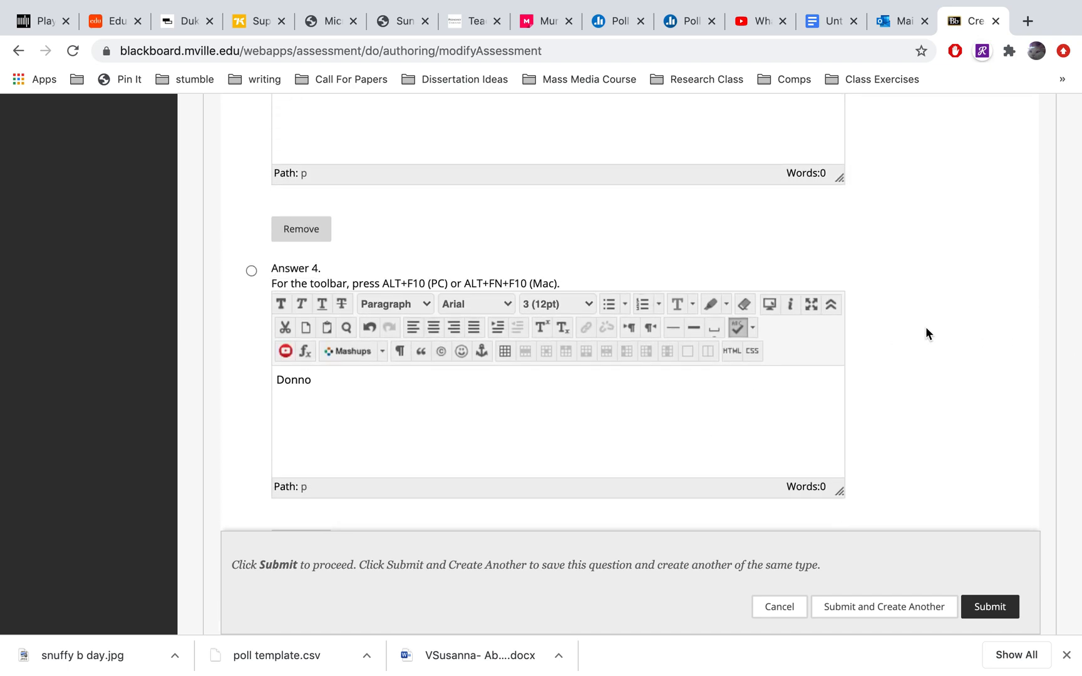
Mark Answer 2, "Bad", as the correct answer to the question
{"action": "scroll", "coordinate": [925, 332], "scroll_direction": "up", "scroll_amount": 8}
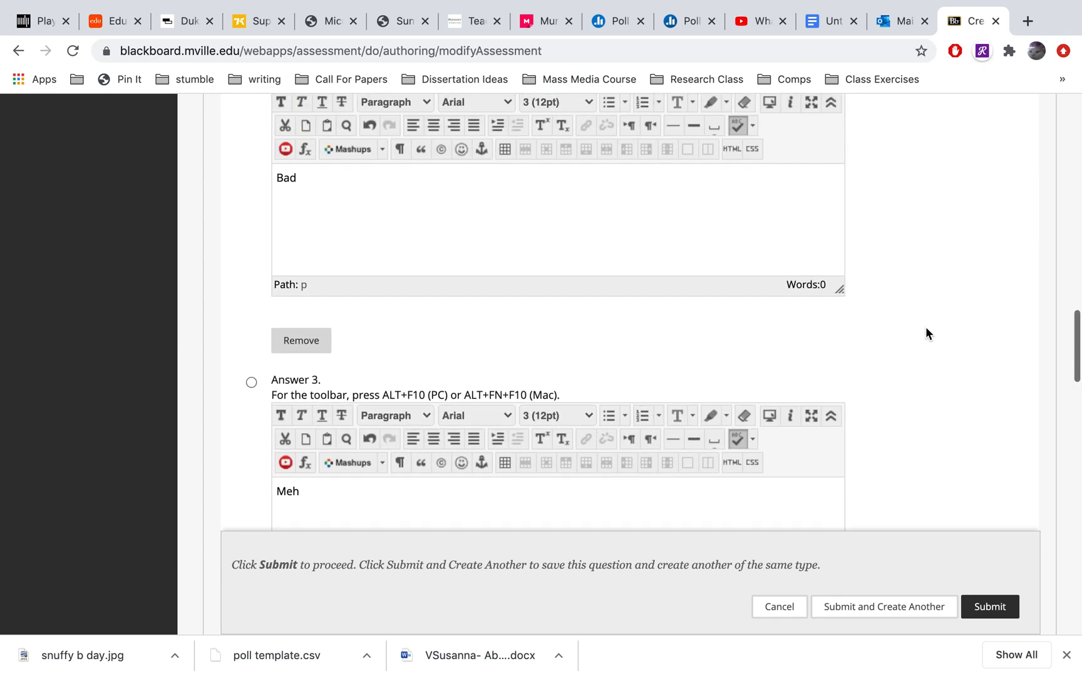
{"action": "scroll", "coordinate": [925, 332], "scroll_direction": "up", "scroll_amount": 5}
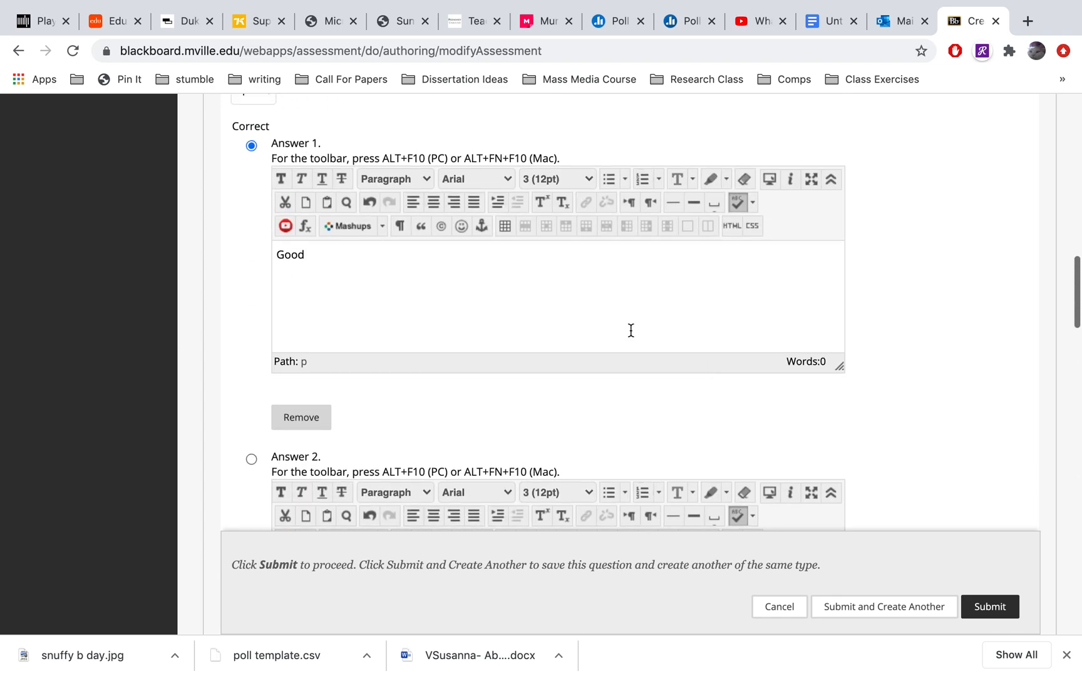
{"action": "left_click", "coordinate": [251, 460]}
{"action": "scroll", "coordinate": [446, 401], "scroll_direction": "up", "scroll_amount": 2}
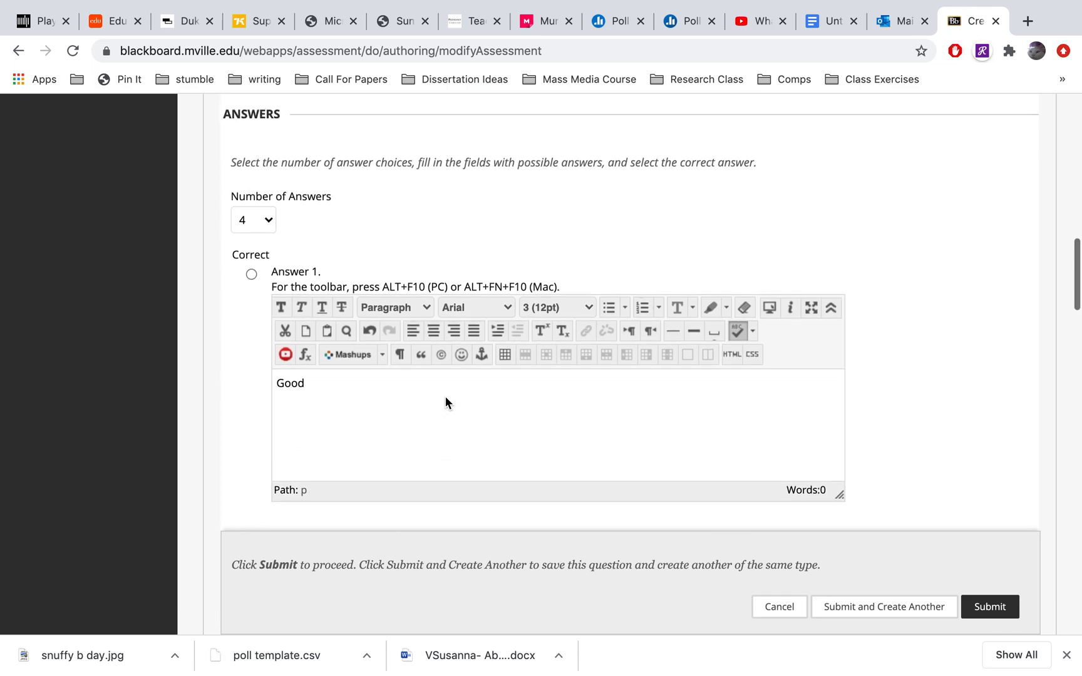
{"action": "scroll", "coordinate": [445, 401], "scroll_direction": "down", "scroll_amount": 1}
{"action": "scroll", "coordinate": [444, 395], "scroll_direction": "down", "scroll_amount": 5}
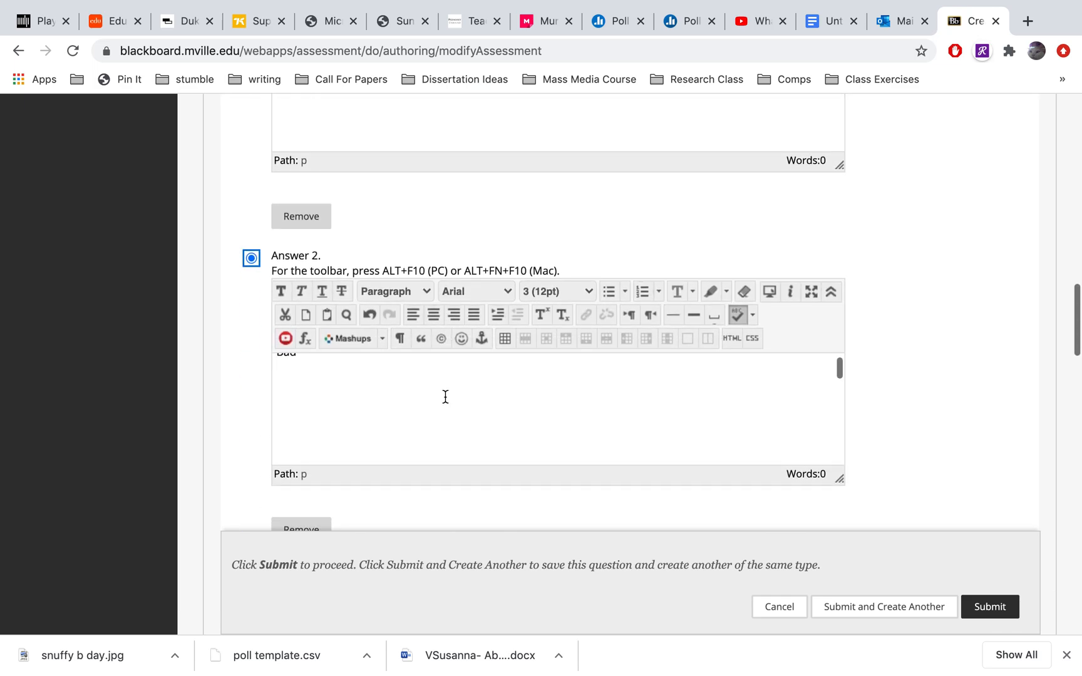
{"action": "scroll", "coordinate": [397, 411], "scroll_direction": "up", "scroll_amount": 1}
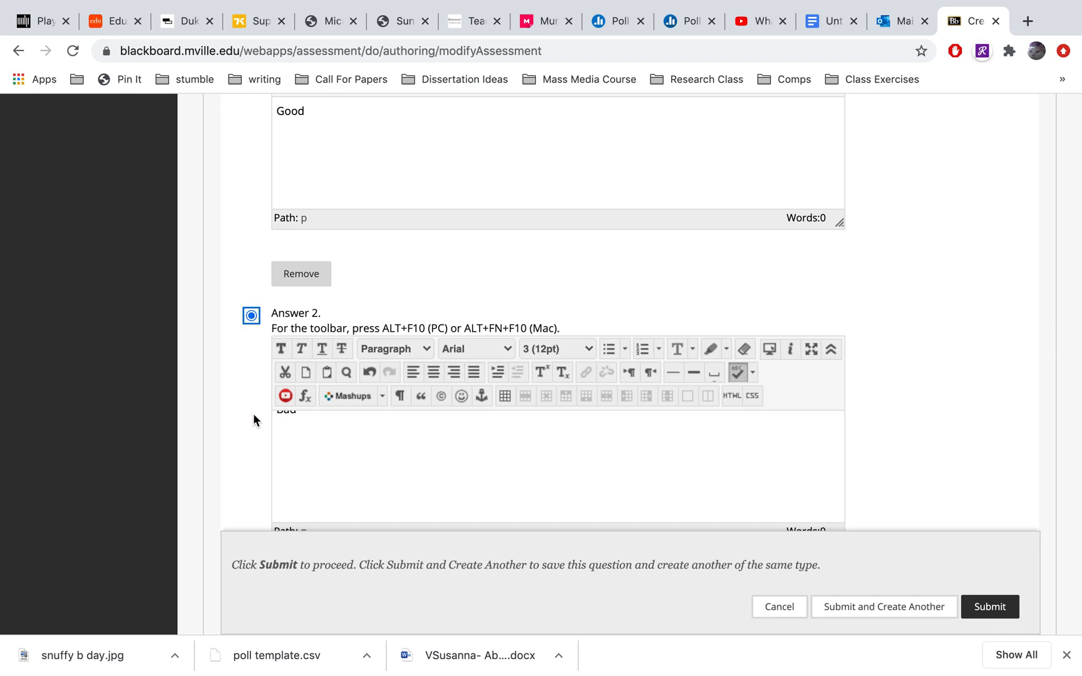
{"action": "scroll", "coordinate": [253, 419], "scroll_direction": "down", "scroll_amount": 2}
{"action": "scroll", "coordinate": [340, 380], "scroll_direction": "up", "scroll_amount": 1}
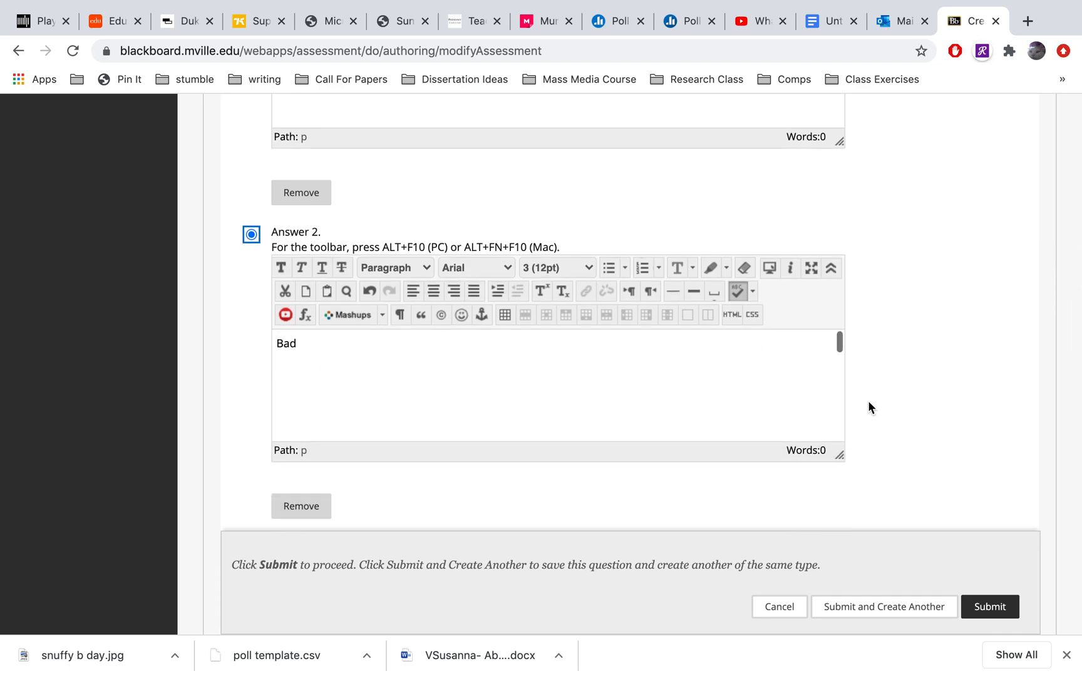
Review the completed multiple choice question, checking its answers, options and question text
{"action": "scroll", "coordinate": [983, 386], "scroll_direction": "down", "scroll_amount": 9}
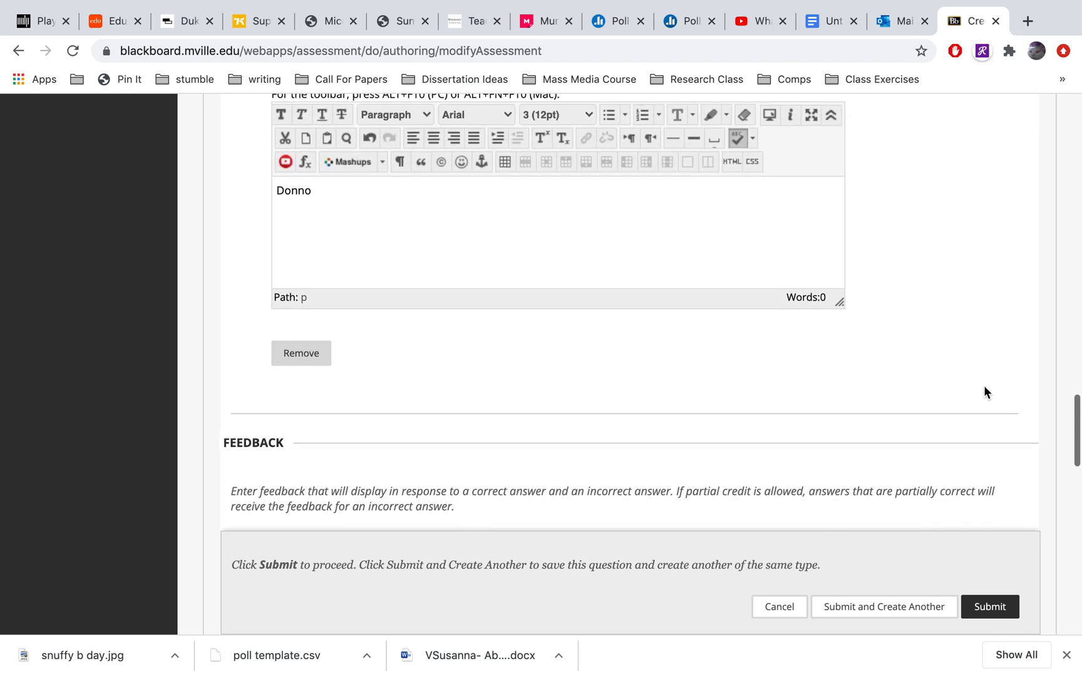
{"action": "scroll", "coordinate": [984, 386], "scroll_direction": "up", "scroll_amount": 15}
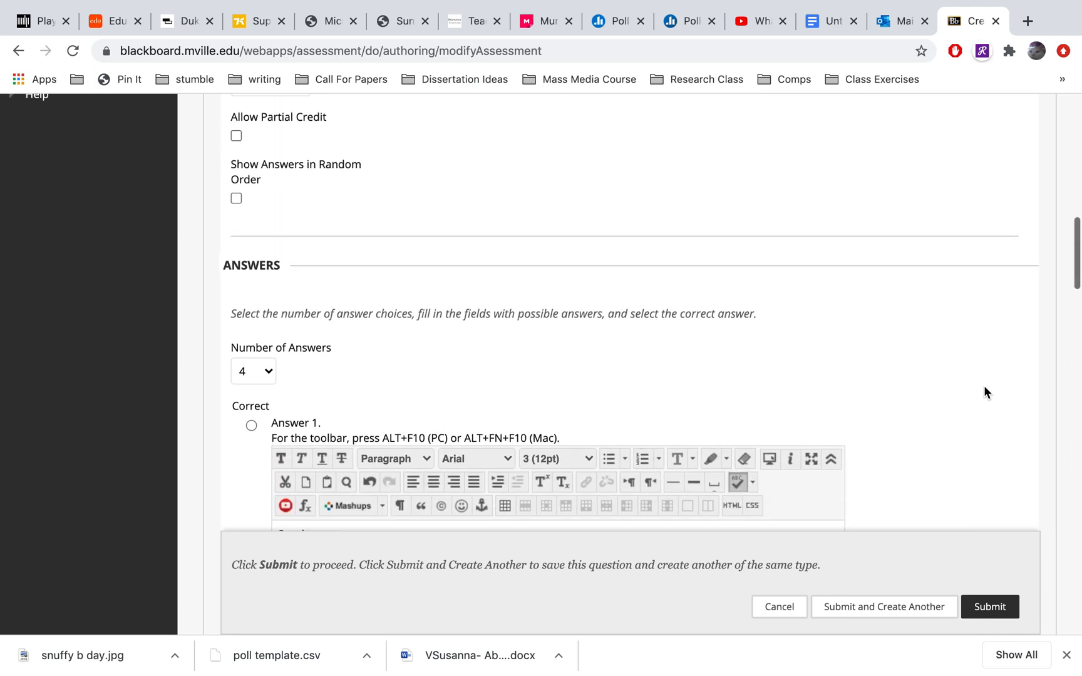
{"action": "scroll", "coordinate": [983, 386], "scroll_direction": "up", "scroll_amount": 5}
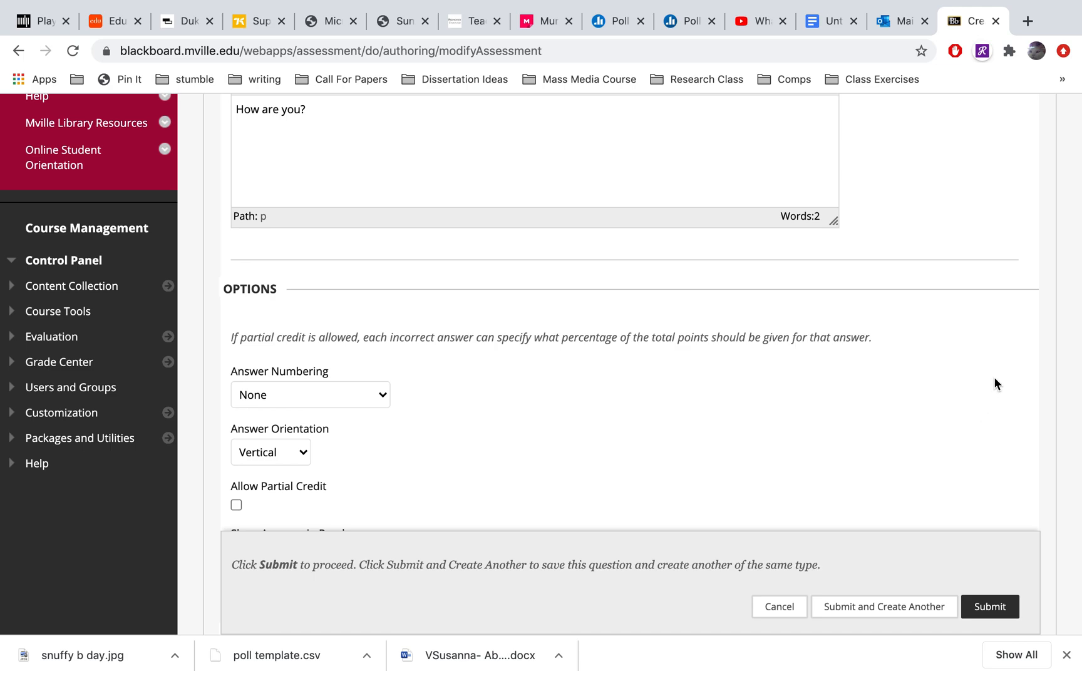
{"action": "scroll", "coordinate": [994, 381], "scroll_direction": "up", "scroll_amount": 3}
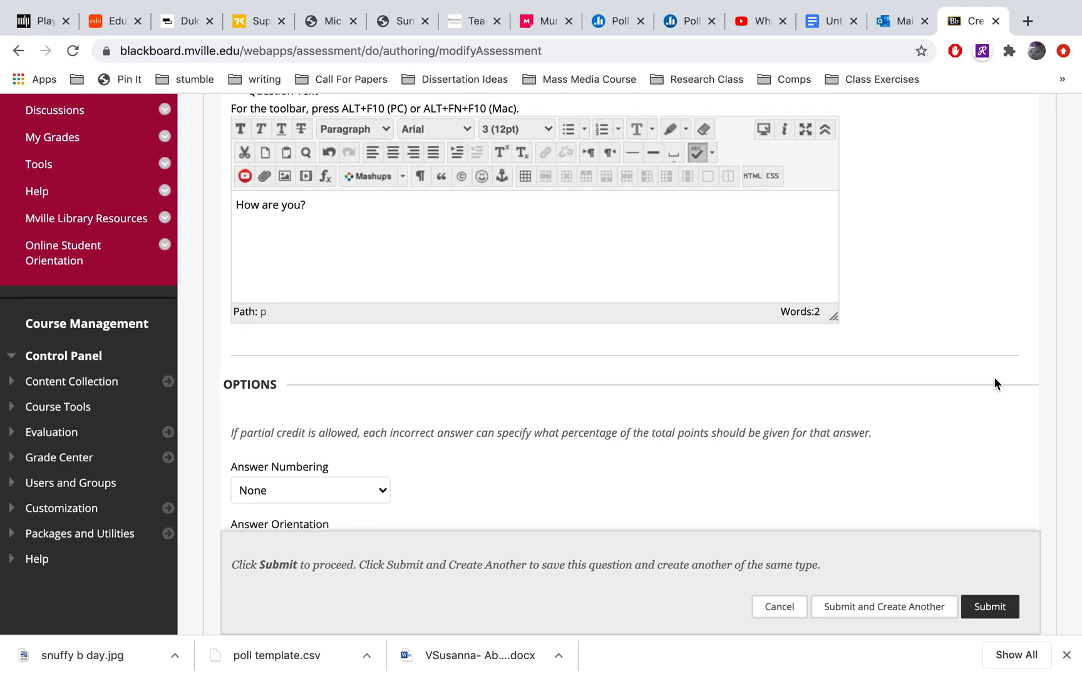
{"action": "scroll", "coordinate": [994, 378], "scroll_direction": "up", "scroll_amount": 6}
{"action": "scroll", "coordinate": [994, 379], "scroll_direction": "down", "scroll_amount": 6}
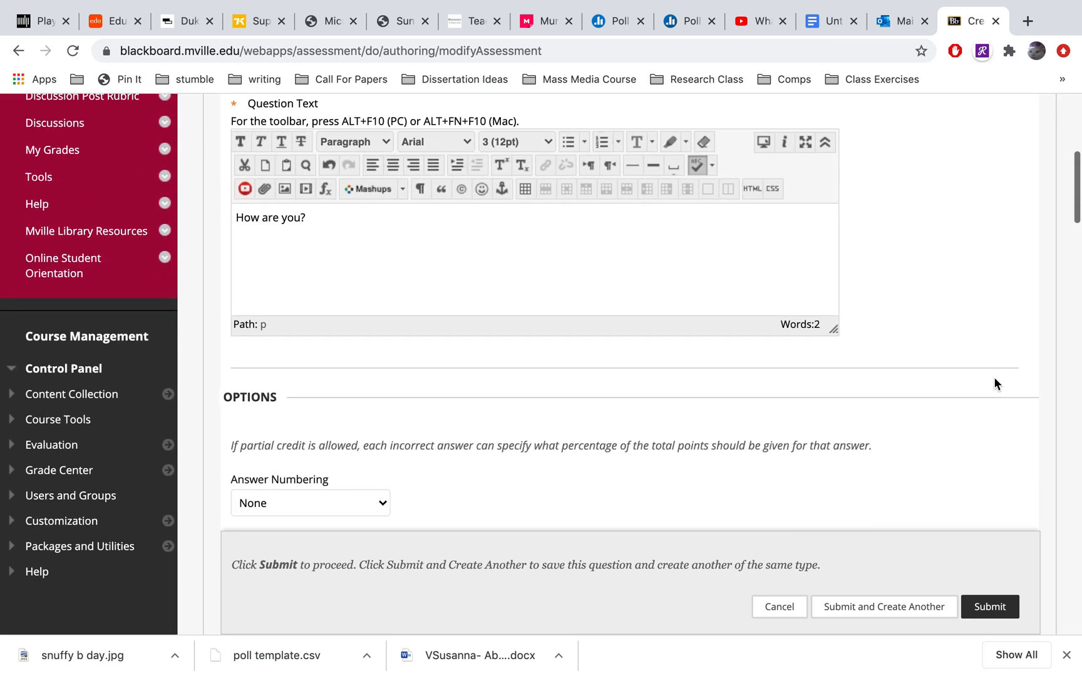
{"action": "scroll", "coordinate": [994, 379], "scroll_direction": "down", "scroll_amount": 4}
{"action": "scroll", "coordinate": [994, 378], "scroll_direction": "up", "scroll_amount": 5}
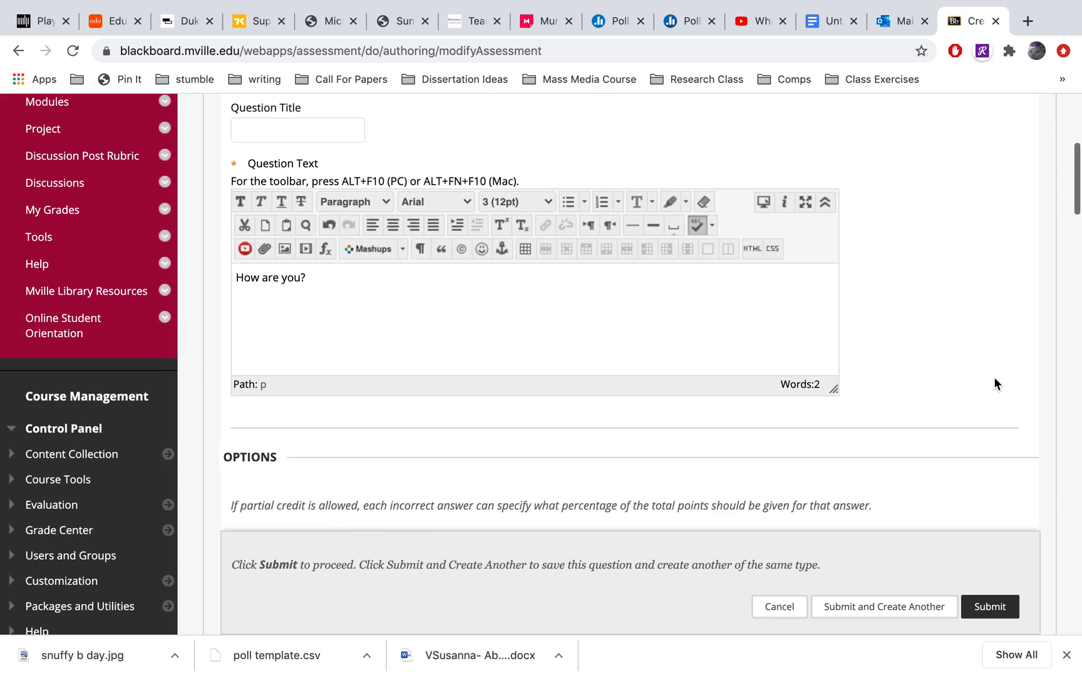
{"action": "scroll", "coordinate": [994, 378], "scroll_direction": "up", "scroll_amount": 3}
{"action": "scroll", "coordinate": [994, 378], "scroll_direction": "down", "scroll_amount": 2}
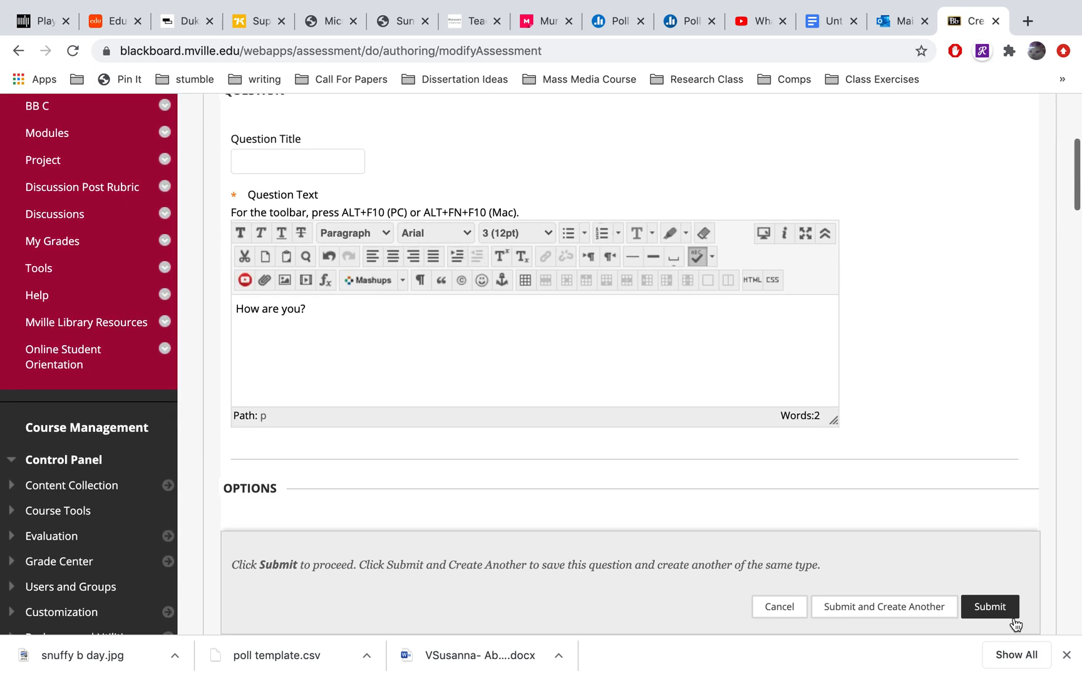
Save the question, create another multiple choice question, and enter "Question 2" as its question text
{"action": "left_click", "coordinate": [868, 619]}
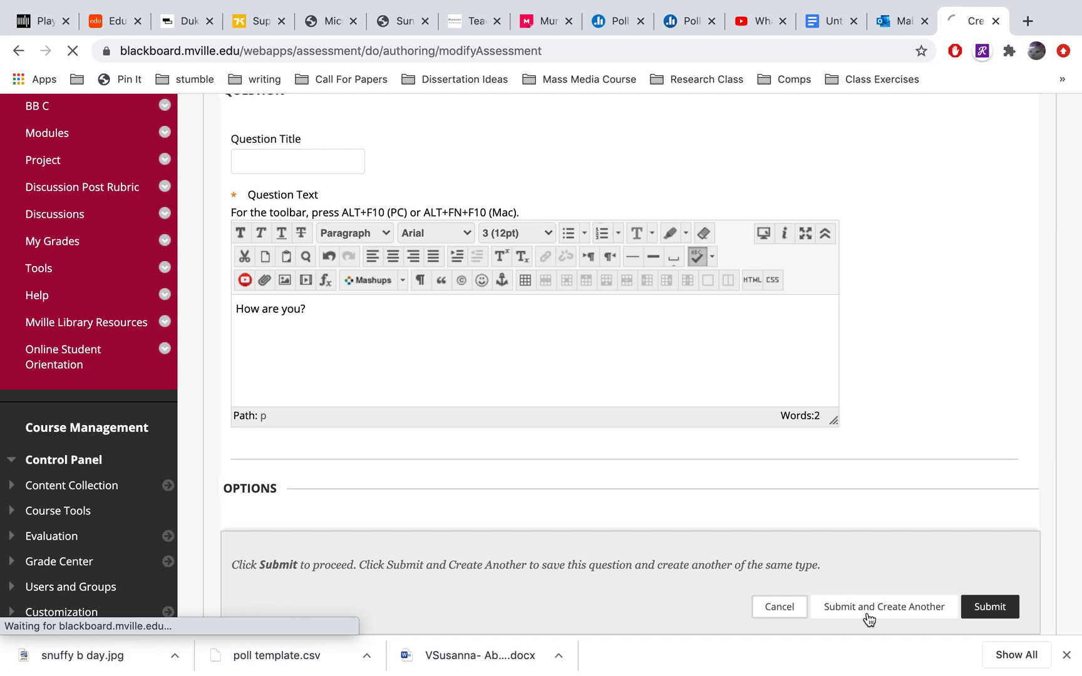
{"action": "scroll", "coordinate": [882, 412], "scroll_direction": "down", "scroll_amount": 9}
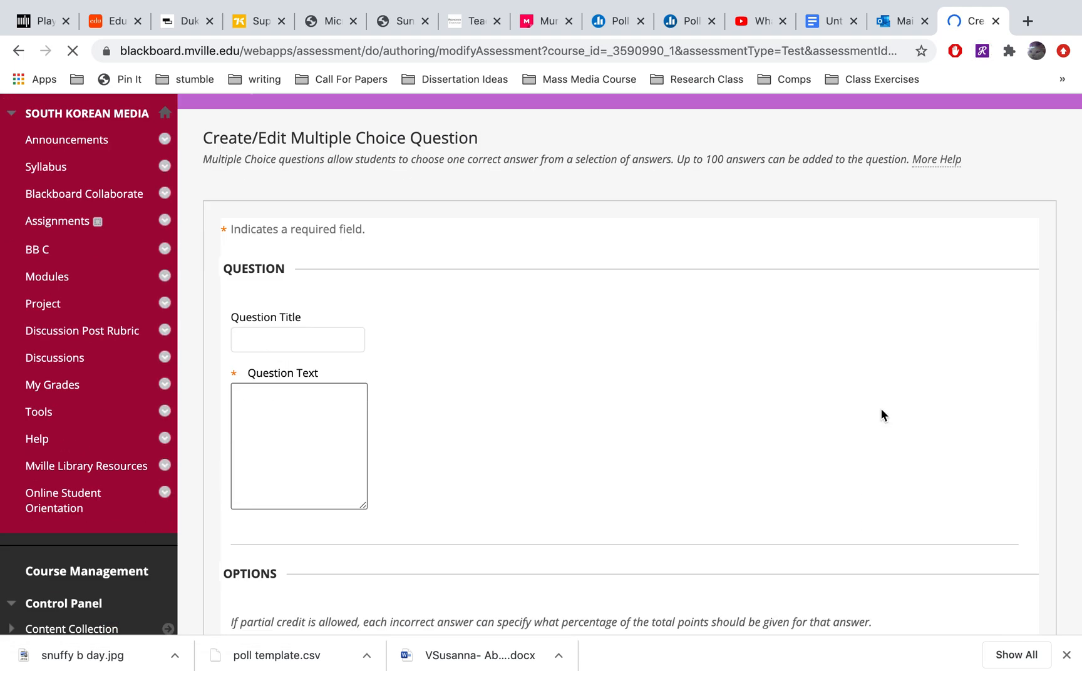
{"action": "scroll", "coordinate": [882, 413], "scroll_direction": "up", "scroll_amount": 4}
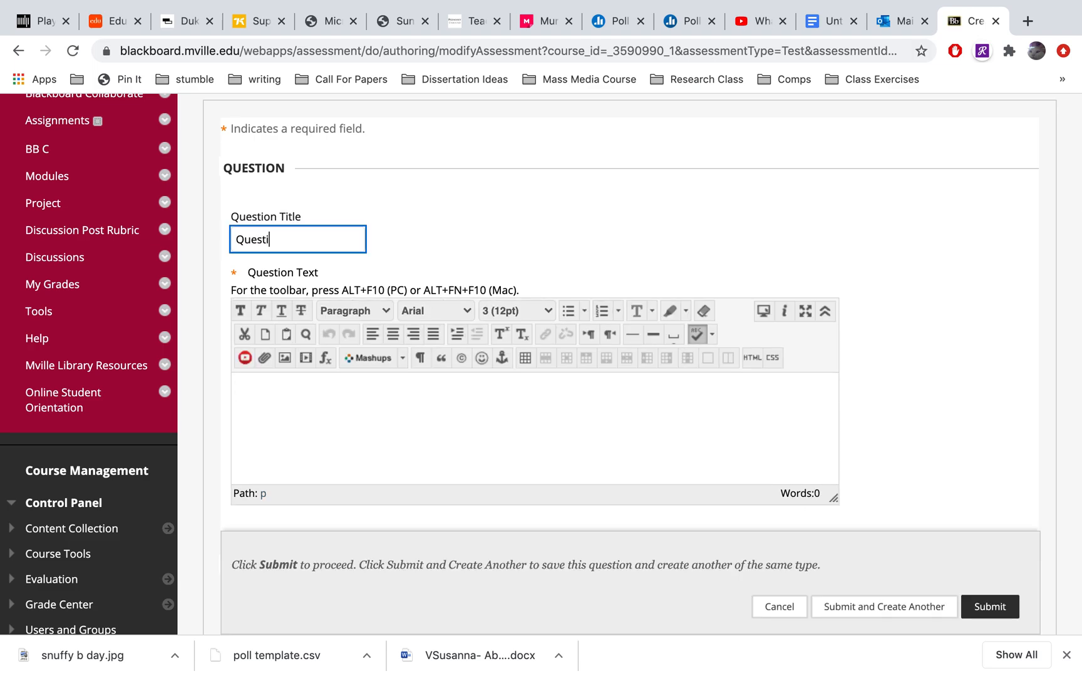
{"action": "left_click", "coordinate": [399, 457]}
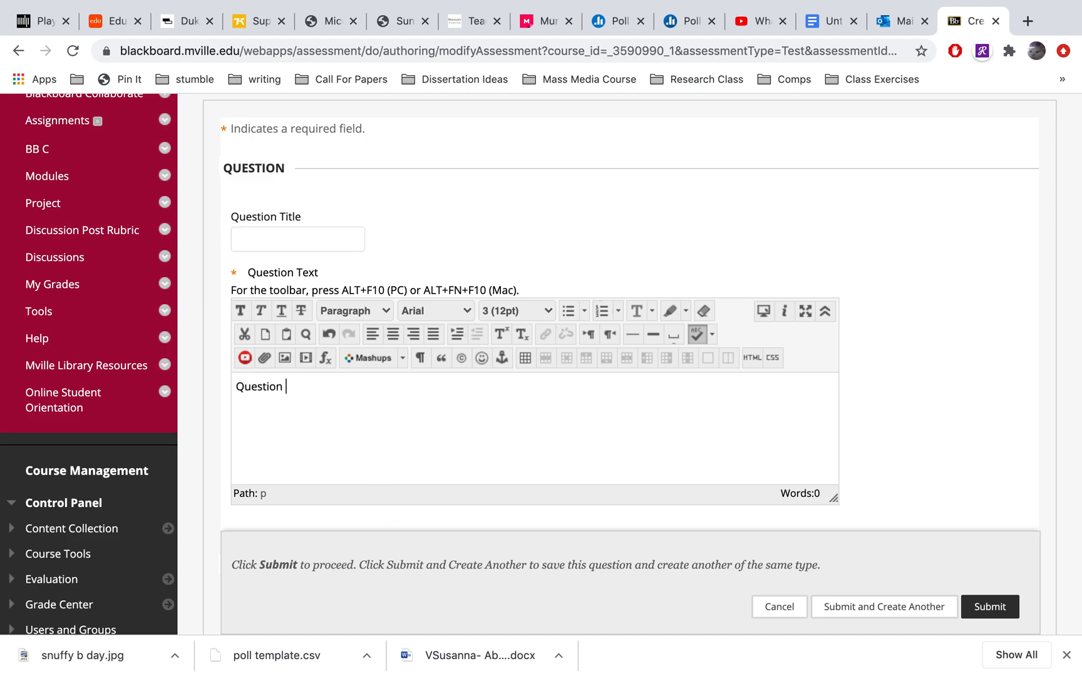
Enter "1" as Answer 1 and "2" as Answer 2 of the second multiple choice question
{"action": "scroll", "coordinate": [920, 452], "scroll_direction": "down", "scroll_amount": 10}
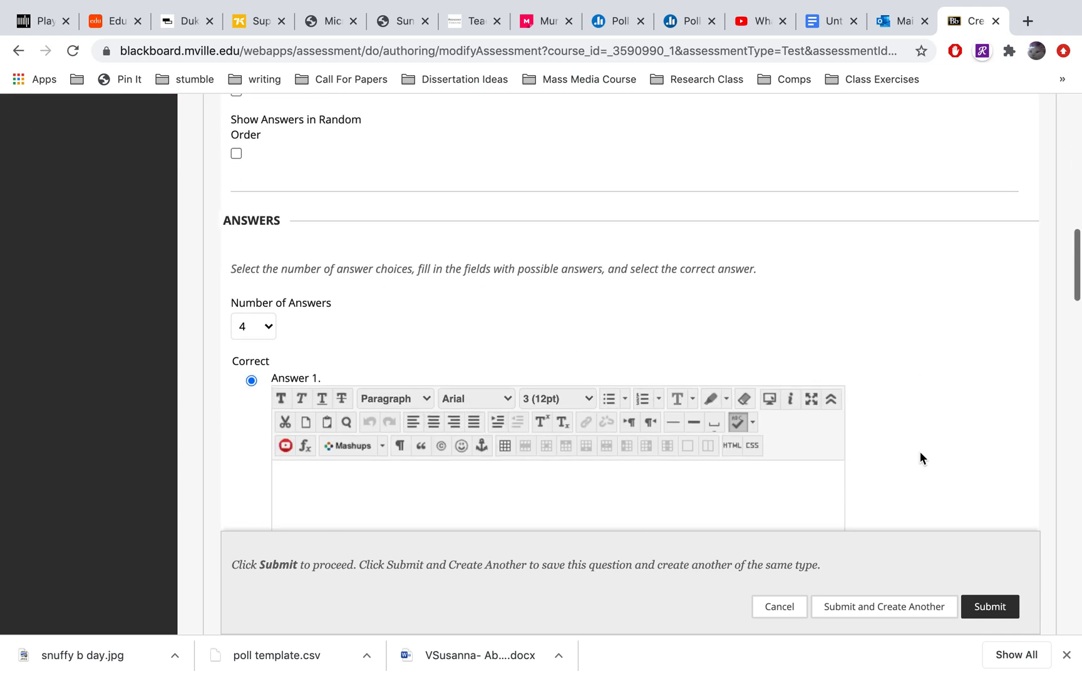
{"action": "left_click", "coordinate": [776, 418]}
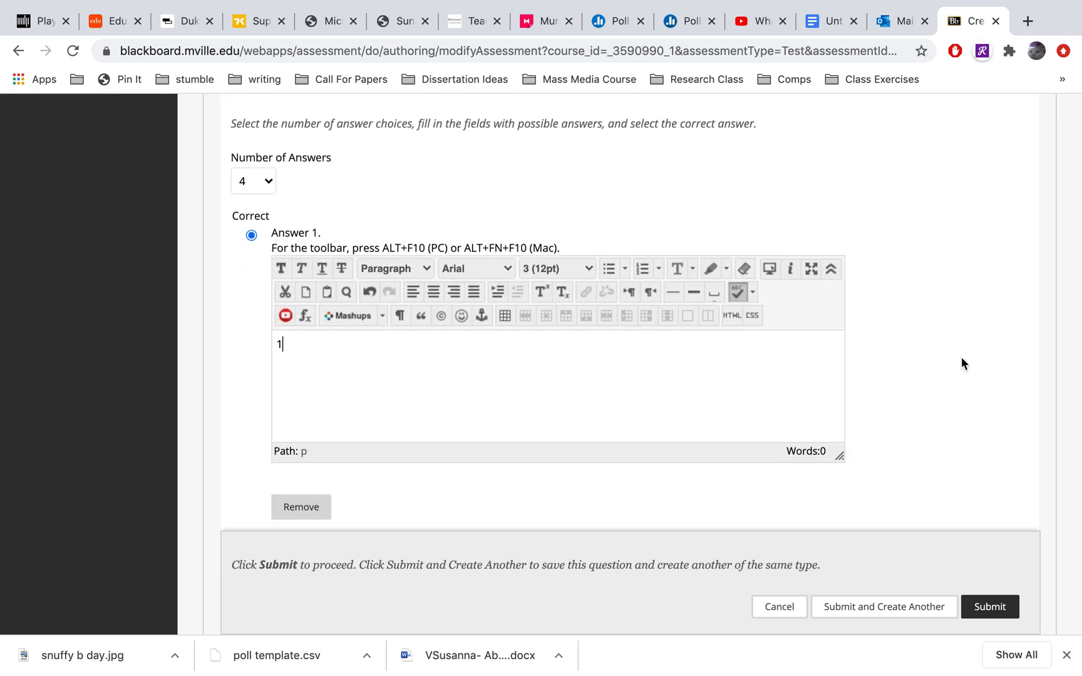
{"action": "scroll", "coordinate": [960, 359], "scroll_direction": "down", "scroll_amount": 5}
{"action": "left_click", "coordinate": [782, 366]}
{"action": "type", "text": "2"}
{"action": "scroll", "coordinate": [913, 402], "scroll_direction": "down", "scroll_amount": 3}
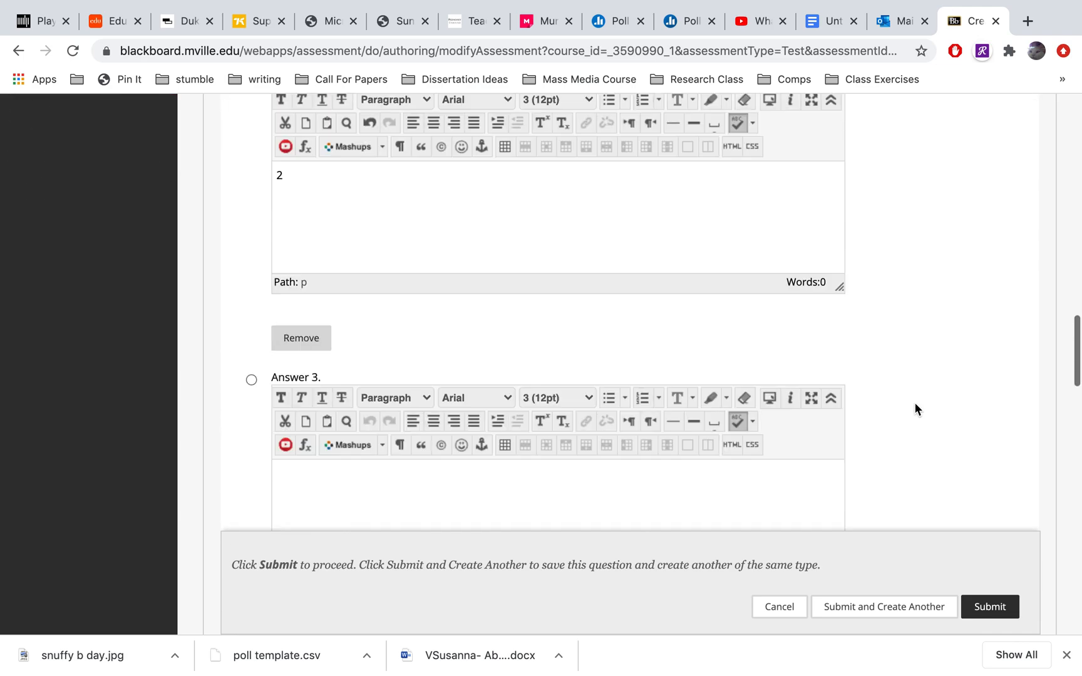
Enter "3" as Answer 3 and "4" as Answer 4 of the second multiple choice question
{"action": "scroll", "coordinate": [915, 407], "scroll_direction": "down", "scroll_amount": 2}
{"action": "left_click", "coordinate": [749, 440]}
{"action": "type", "text": "3"}
{"action": "scroll", "coordinate": [947, 391], "scroll_direction": "down", "scroll_amount": 3}
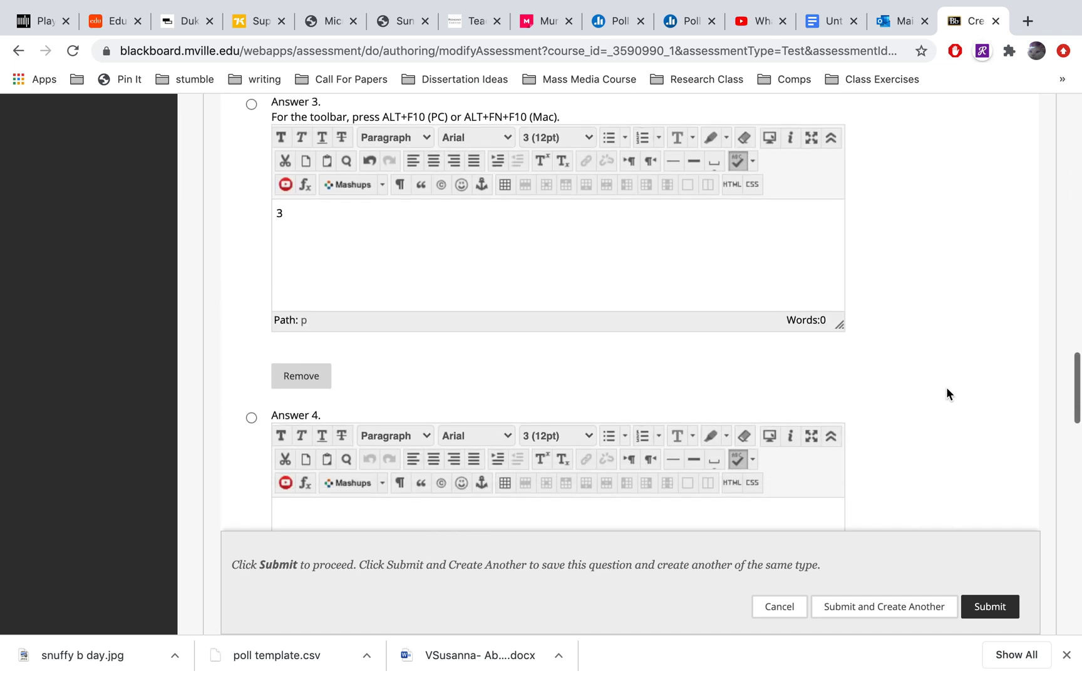
{"action": "left_click", "coordinate": [744, 519]}
{"action": "type", "text": "4"}
Mark Answer 4 as the correct answer and submit the second multiple choice question
{"action": "scroll", "coordinate": [932, 394], "scroll_direction": "down", "scroll_amount": 3}
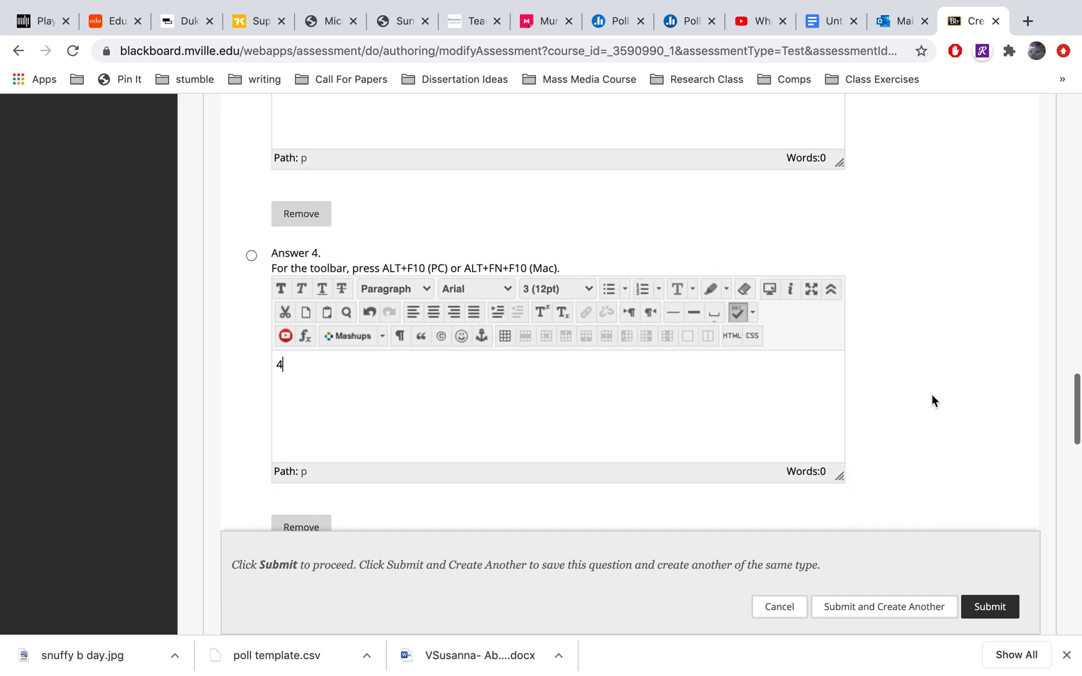
{"action": "left_click", "coordinate": [251, 256]}
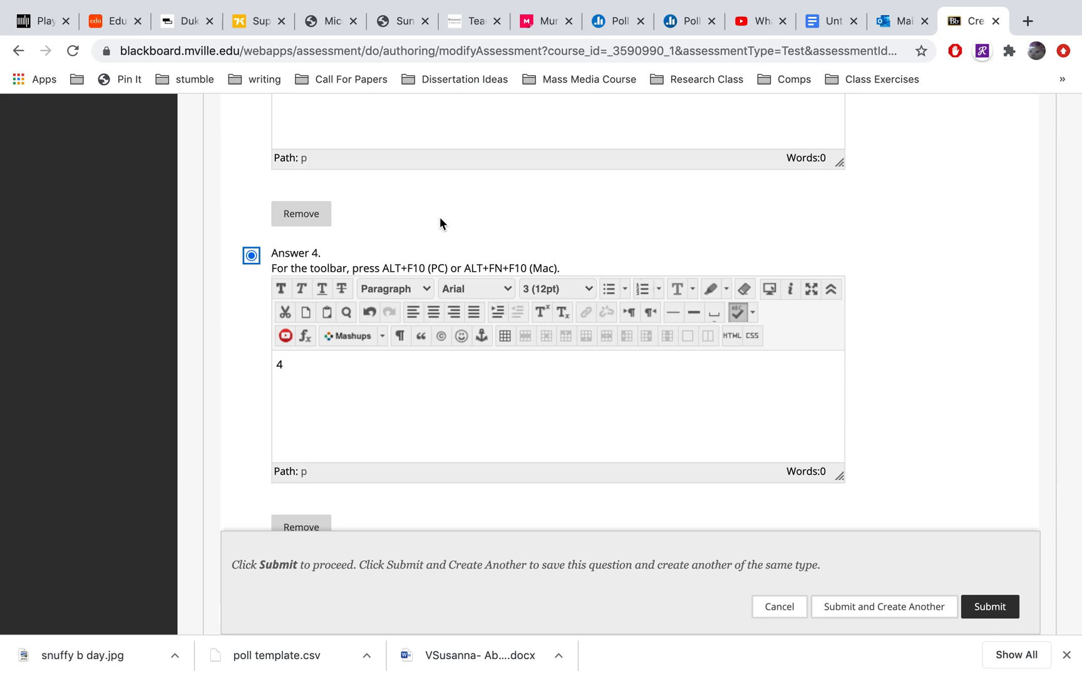
{"action": "left_click", "coordinate": [994, 607]}
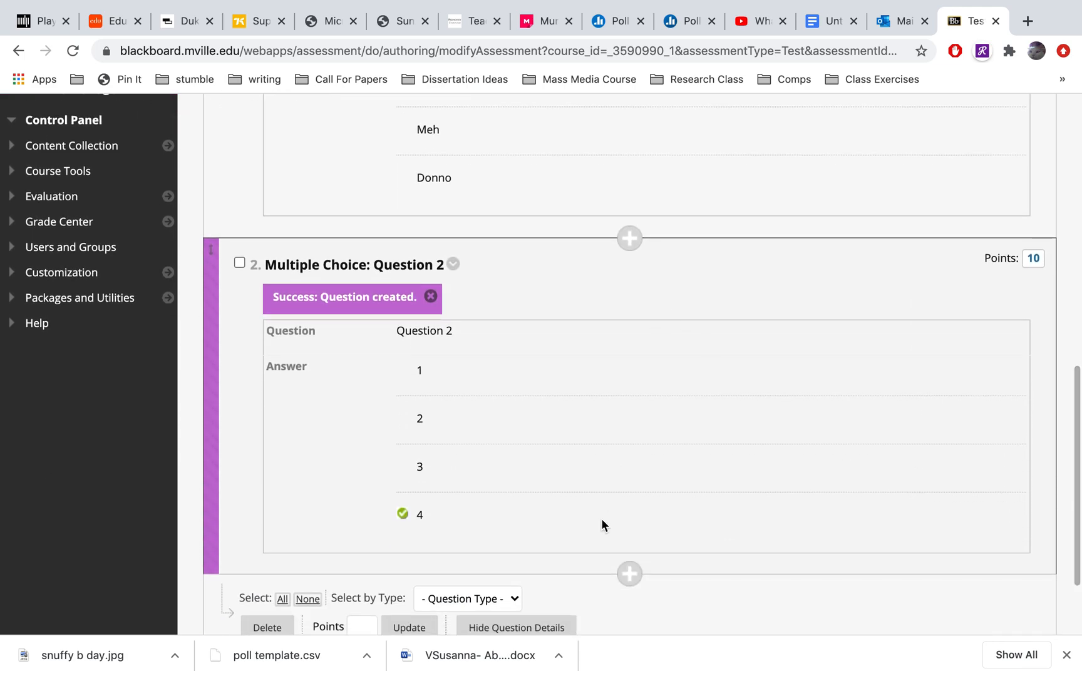
Create a Short Answer question in Quiz 2 with the question text "Here is my question:"
{"action": "scroll", "coordinate": [601, 521], "scroll_direction": "down", "scroll_amount": 2}
{"action": "scroll", "coordinate": [602, 521], "scroll_direction": "up", "scroll_amount": 7}
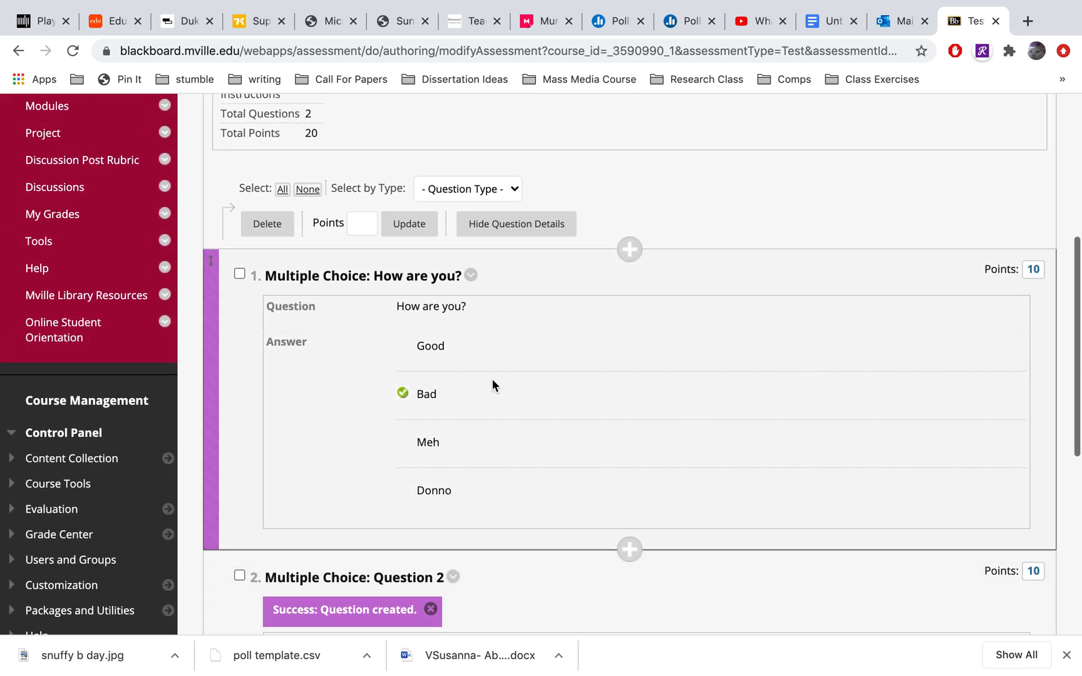
{"action": "scroll", "coordinate": [506, 501], "scroll_direction": "down", "scroll_amount": 6}
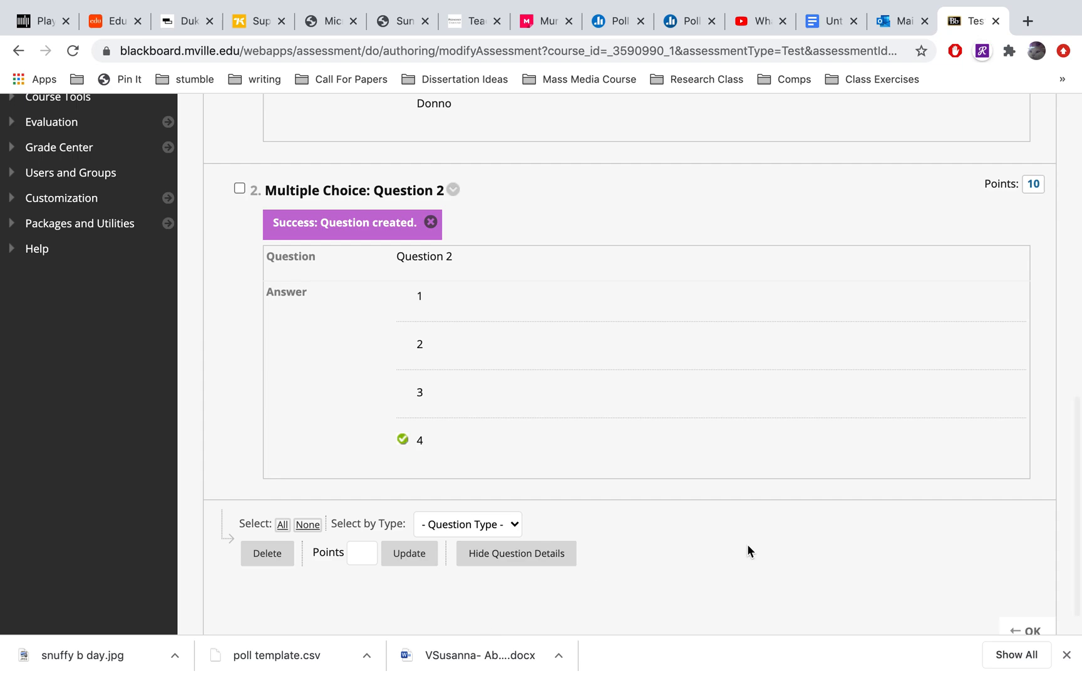
{"action": "scroll", "coordinate": [746, 544], "scroll_direction": "up", "scroll_amount": 10}
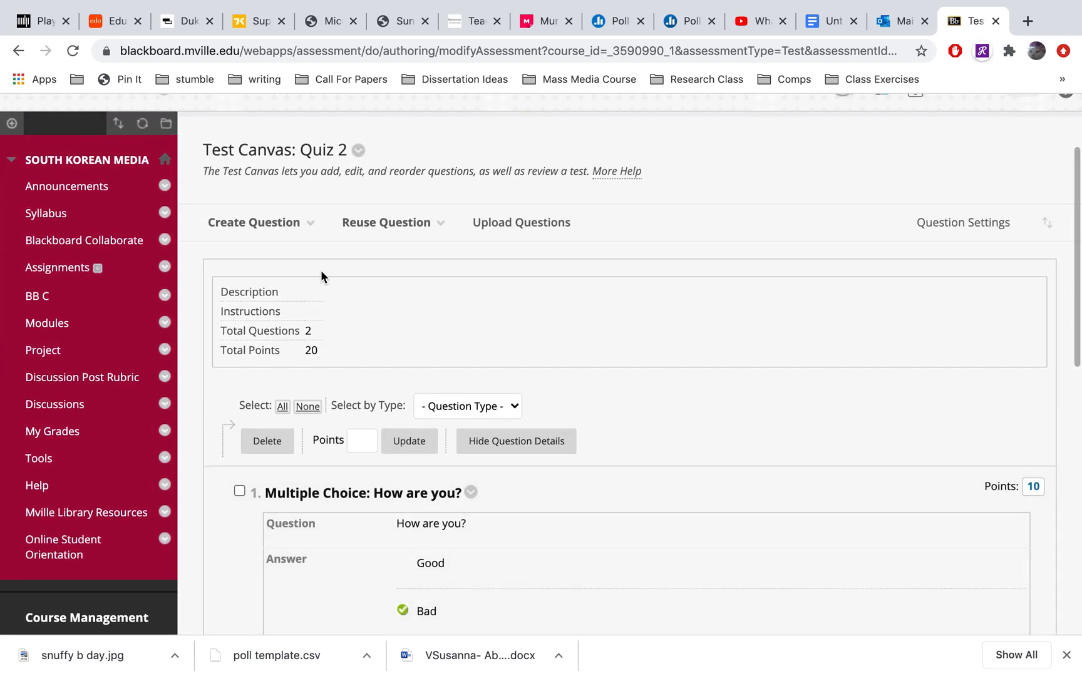
{"action": "left_click", "coordinate": [275, 224]}
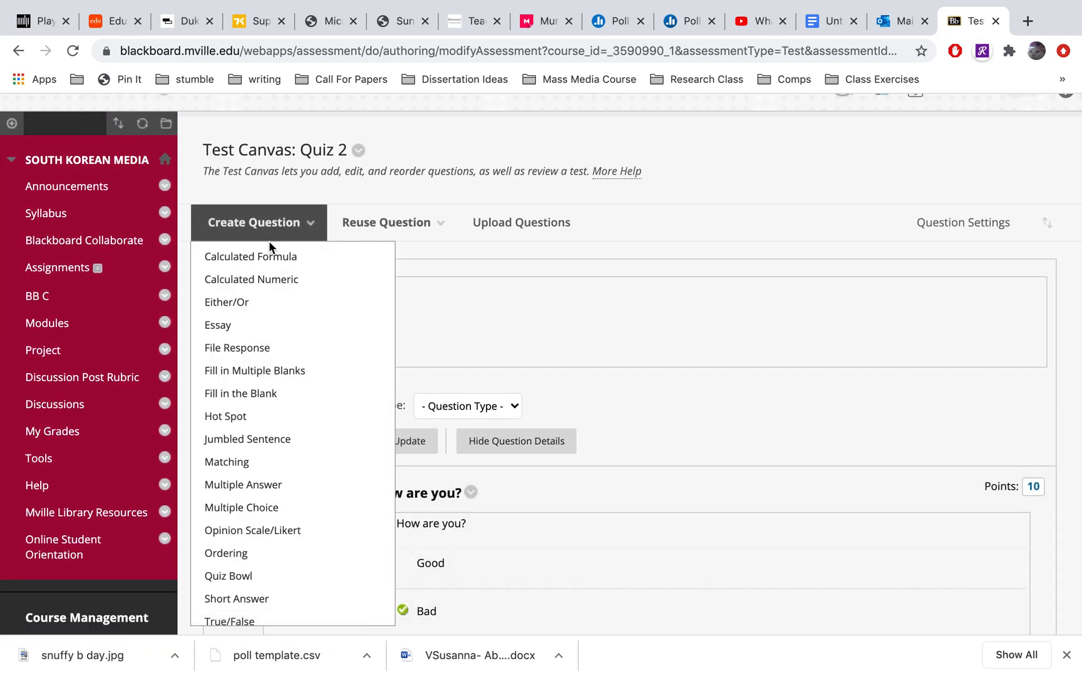
{"action": "left_click", "coordinate": [265, 599]}
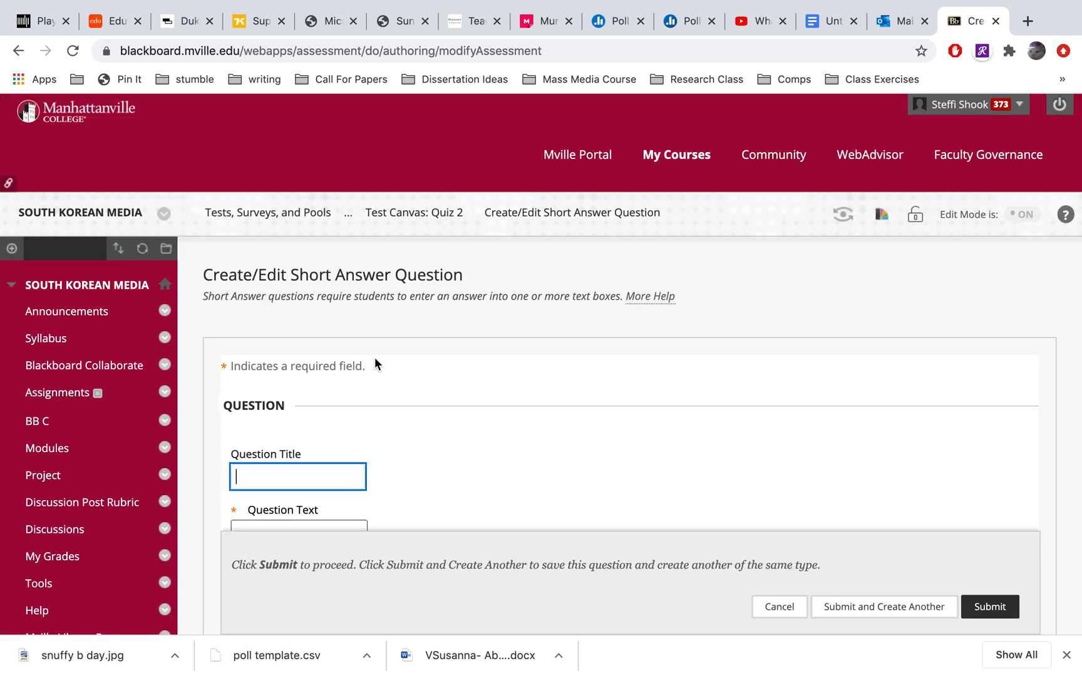
{"action": "scroll", "coordinate": [374, 356], "scroll_direction": "down", "scroll_amount": 7}
{"action": "left_click", "coordinate": [380, 405]}
{"action": "type", "text": "Here is my question:"}
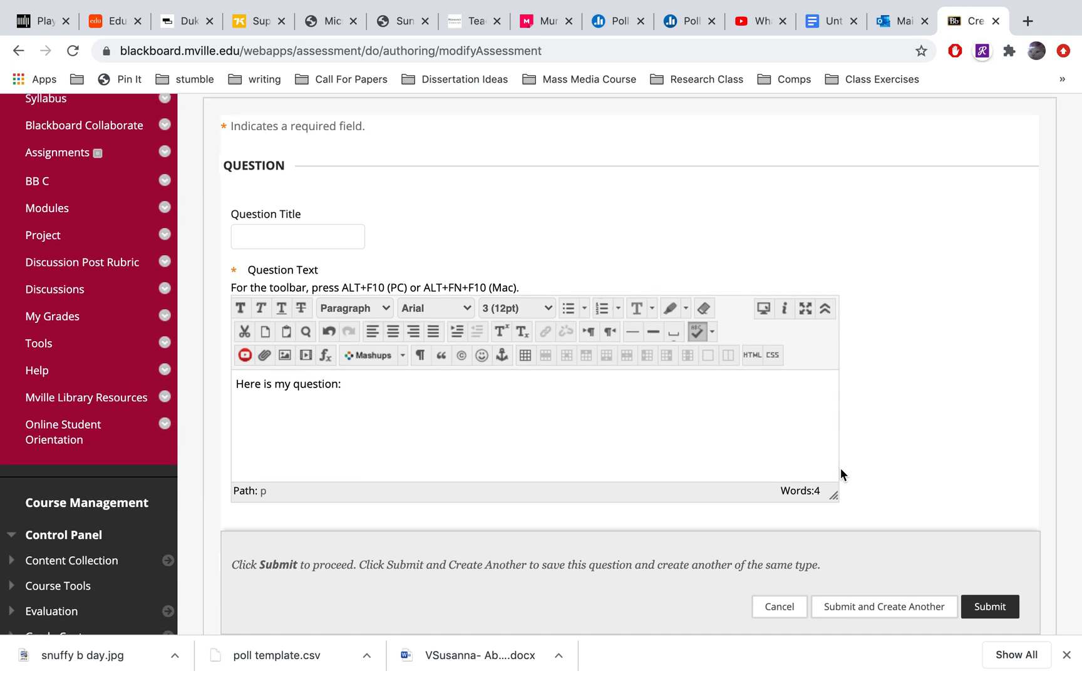
Look through the available row counts for the short answer question's answer field
{"action": "scroll", "coordinate": [840, 470], "scroll_direction": "down", "scroll_amount": 7}
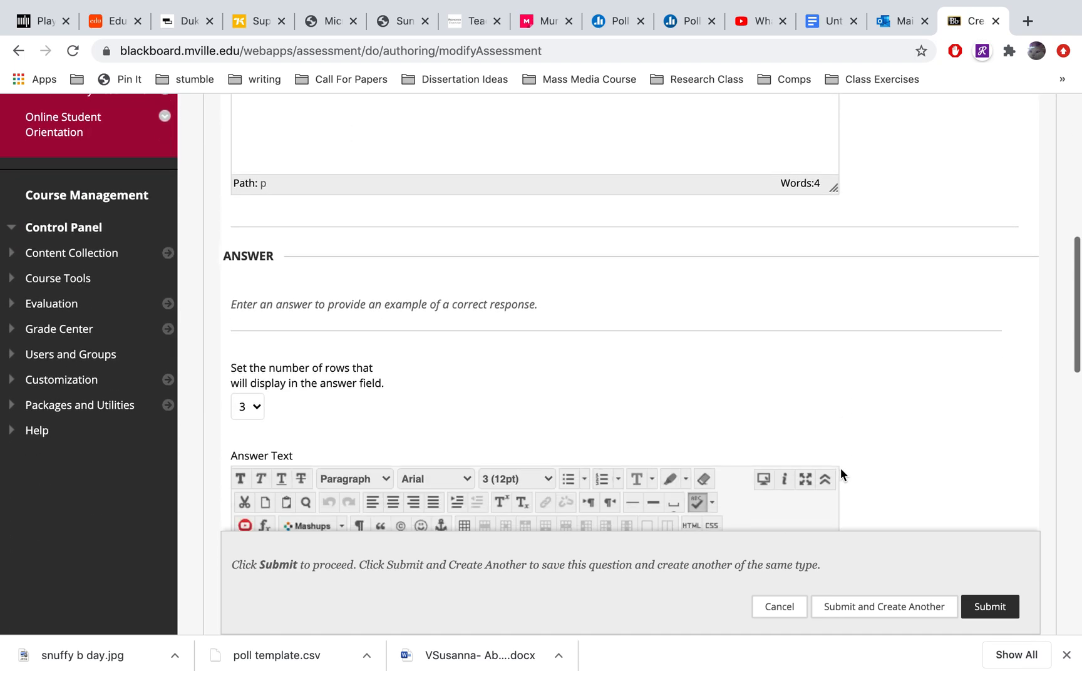
{"action": "scroll", "coordinate": [840, 467], "scroll_direction": "down", "scroll_amount": 3}
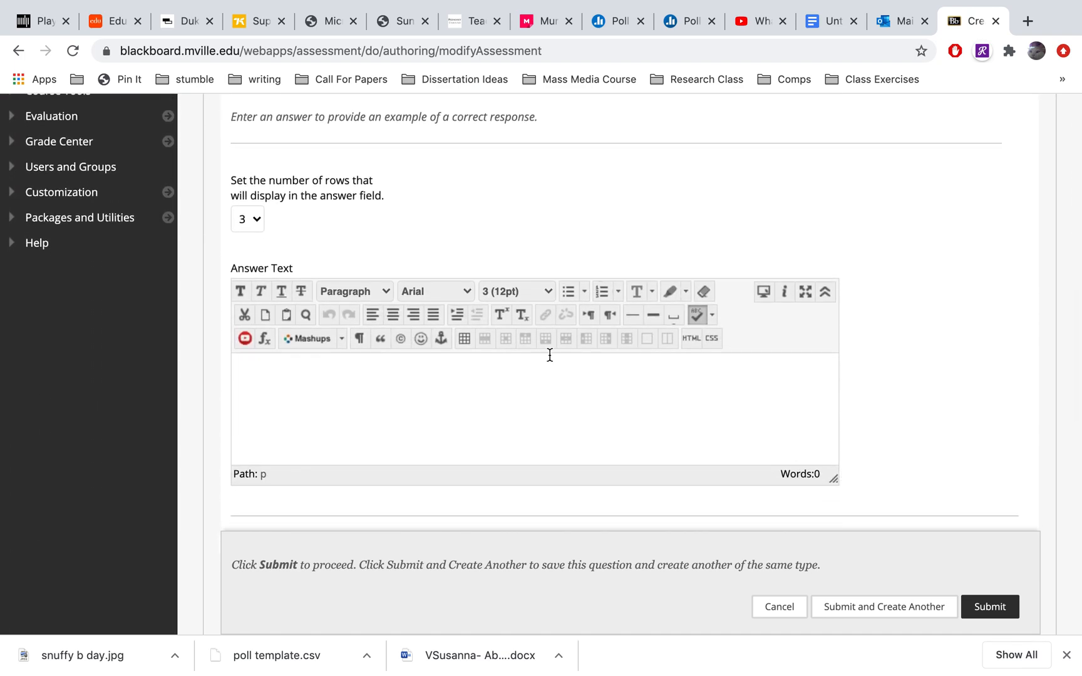
{"action": "left_click", "coordinate": [257, 219]}
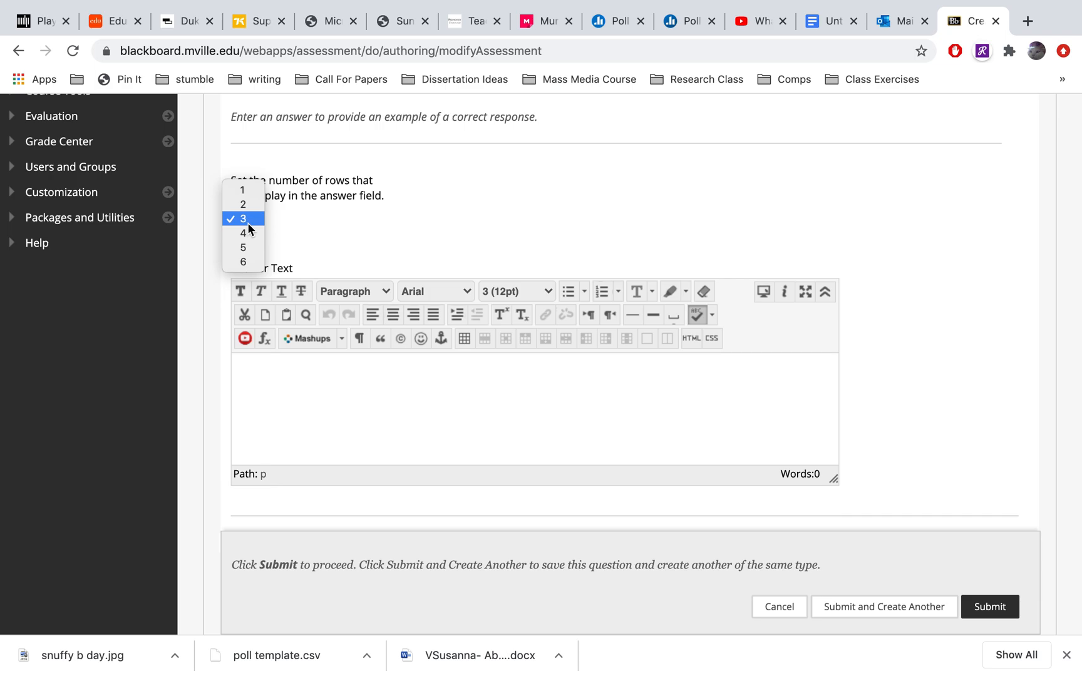
{"action": "left_click", "coordinate": [248, 223]}
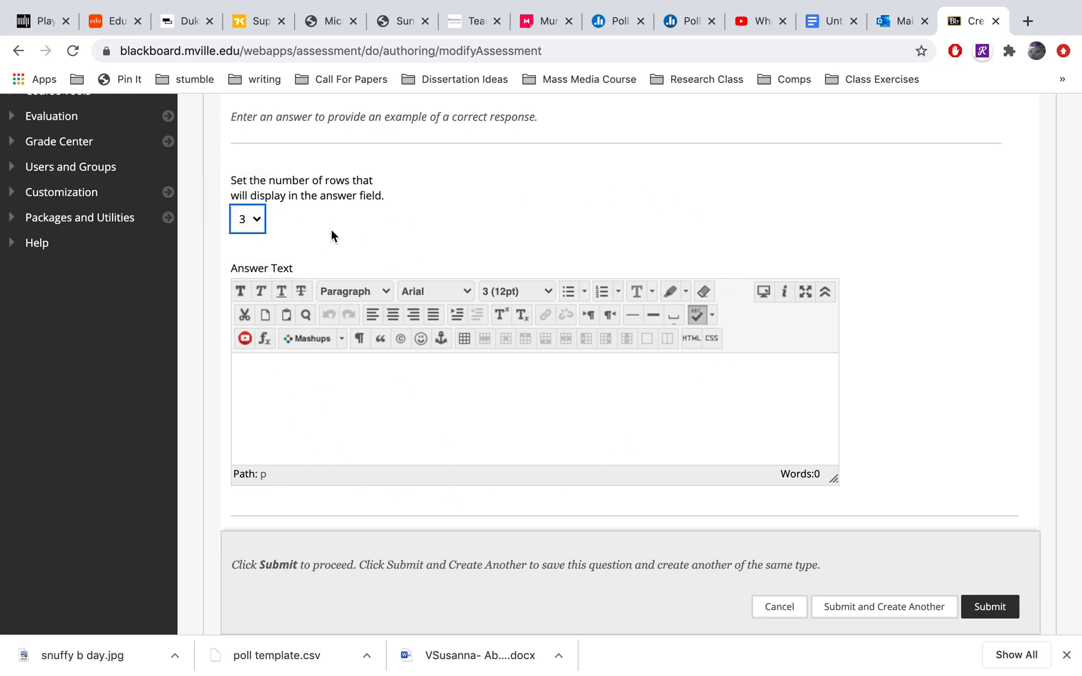
{"action": "left_click", "coordinate": [252, 225]}
{"action": "left_click", "coordinate": [246, 247]}
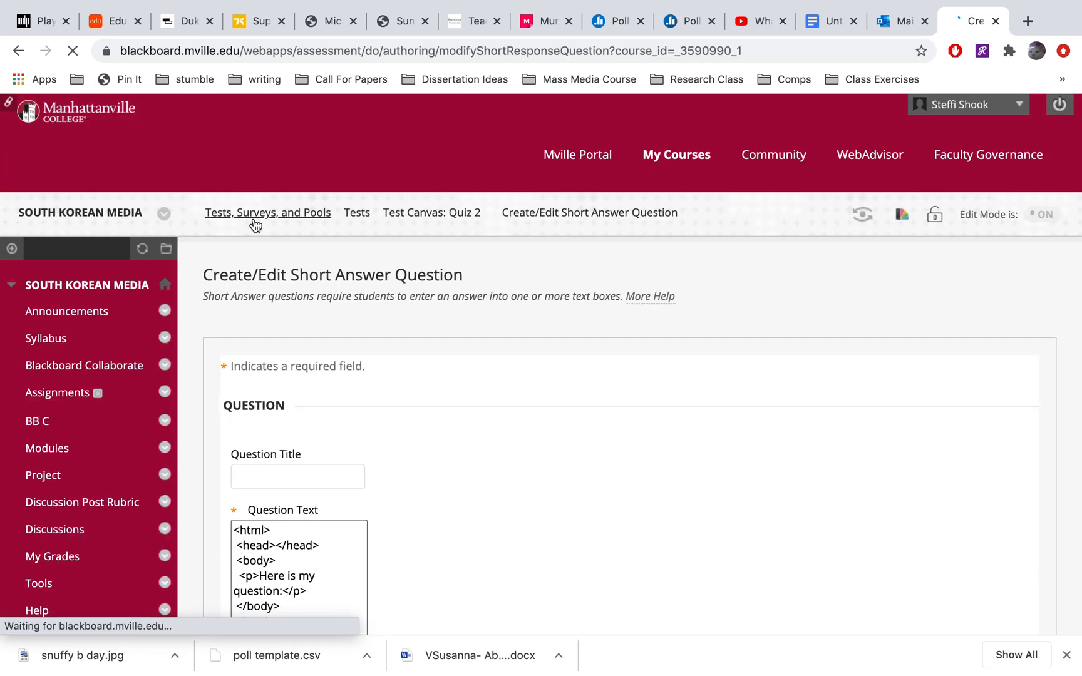
{"action": "left_click", "coordinate": [255, 224]}
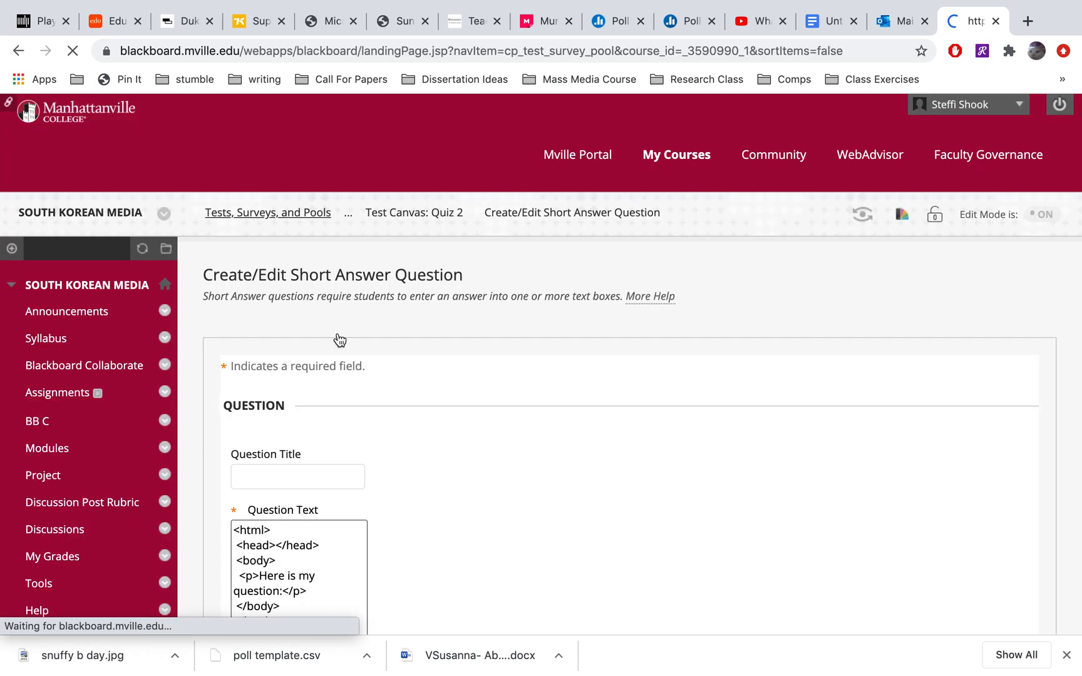
Go back to the short answer question from the Tests, Surveys, and Pools page, resend the form data, and submit the question
{"action": "scroll", "coordinate": [580, 498], "scroll_direction": "up", "scroll_amount": 5}
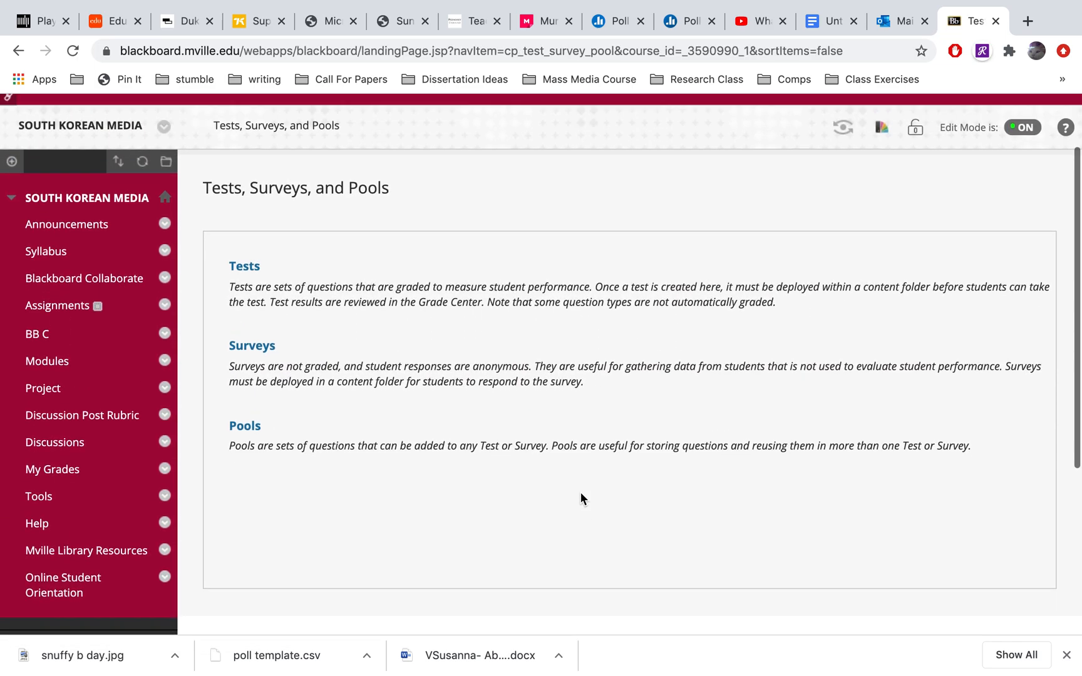
{"action": "scroll", "coordinate": [574, 496], "scroll_direction": "down", "scroll_amount": 2}
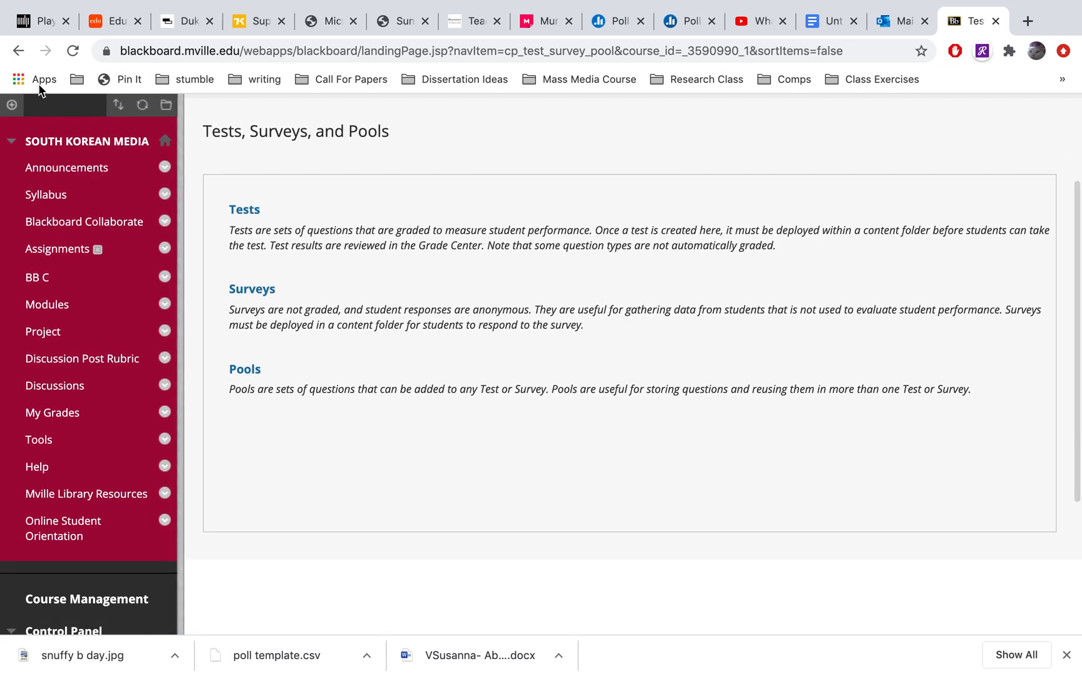
{"action": "left_click", "coordinate": [18, 51]}
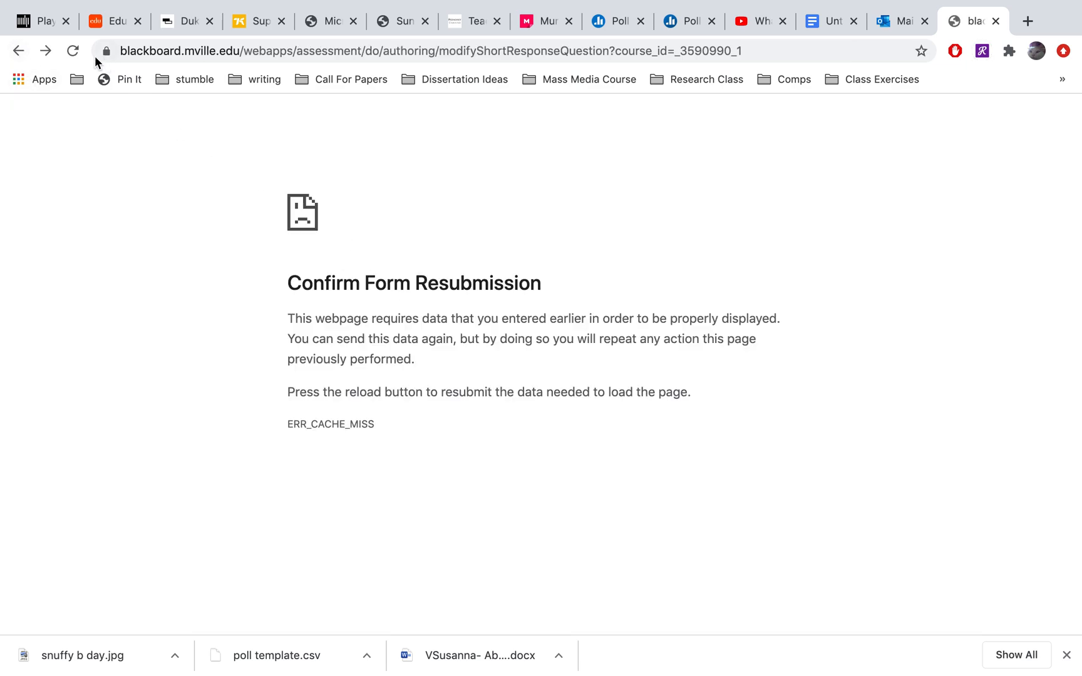
{"action": "left_click", "coordinate": [73, 51]}
{"action": "left_click", "coordinate": [679, 178]}
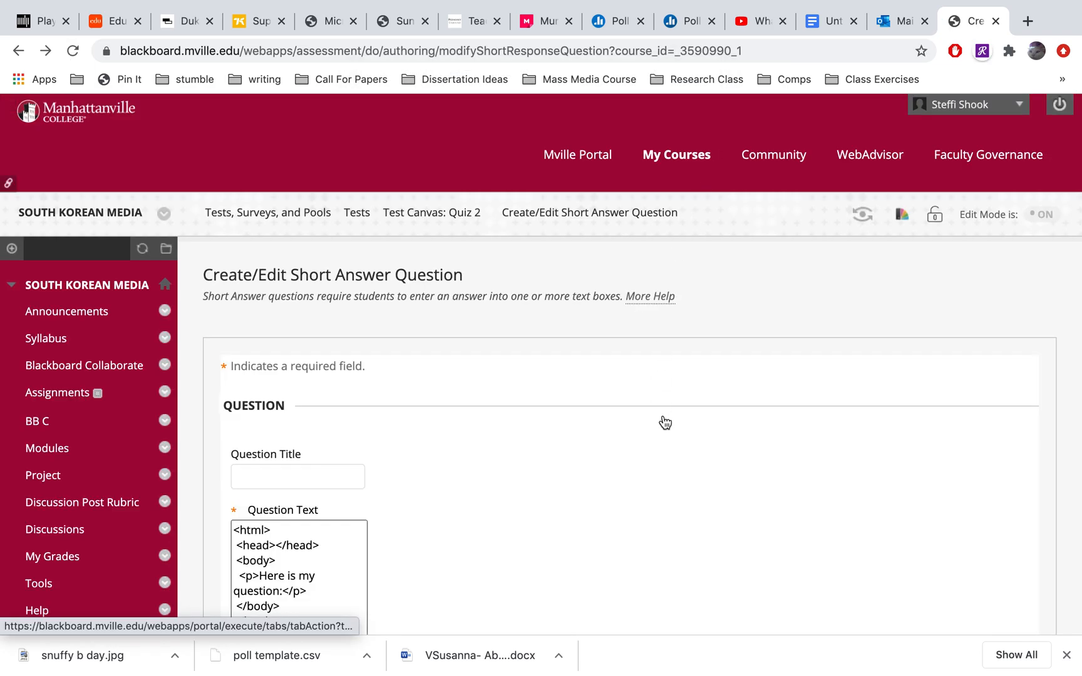
{"action": "scroll", "coordinate": [670, 442], "scroll_direction": "down", "scroll_amount": 5}
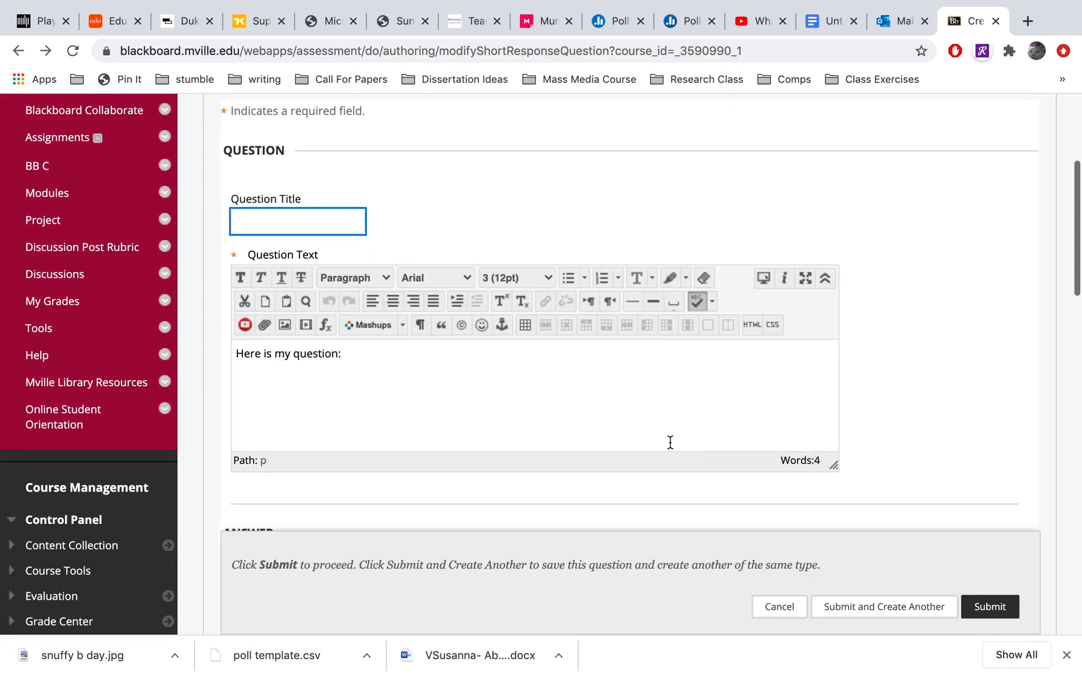
{"action": "left_click", "coordinate": [974, 611]}
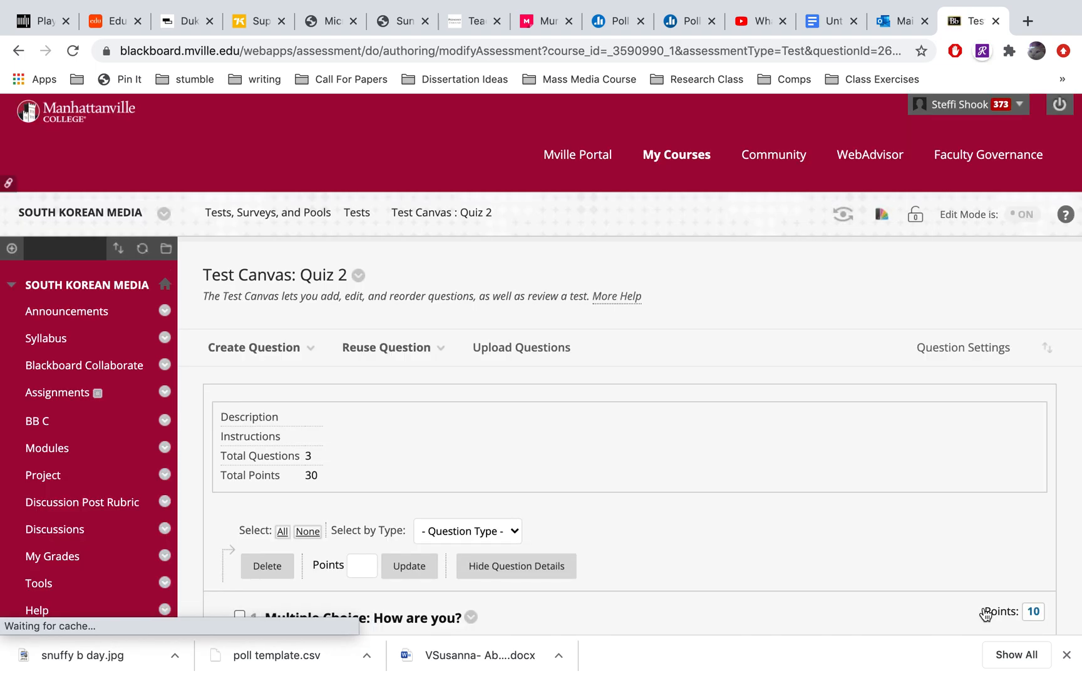
Set the points for the multiple choice question "How are you?" to 2 and submit the change
{"action": "scroll", "coordinate": [904, 471], "scroll_direction": "down", "scroll_amount": 7}
{"action": "scroll", "coordinate": [904, 471], "scroll_direction": "down", "scroll_amount": 2}
{"action": "scroll", "coordinate": [904, 472], "scroll_direction": "up", "scroll_amount": 5}
{"action": "scroll", "coordinate": [502, 412], "scroll_direction": "down", "scroll_amount": 5}
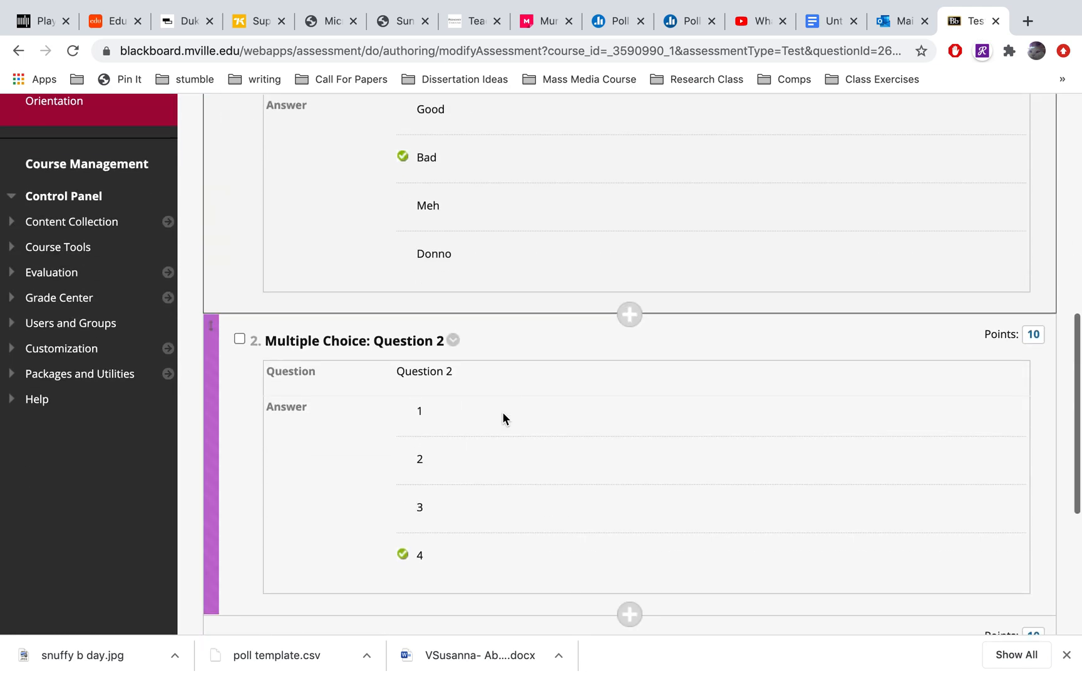
{"action": "scroll", "coordinate": [502, 411], "scroll_direction": "down", "scroll_amount": 3}
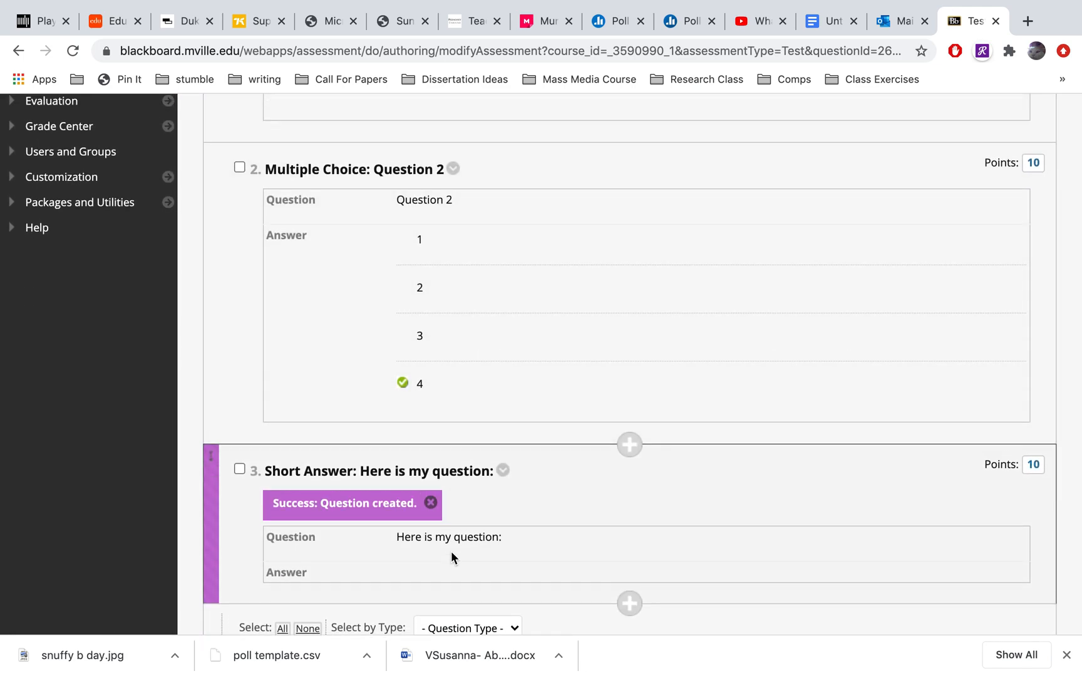
{"action": "scroll", "coordinate": [450, 551], "scroll_direction": "up", "scroll_amount": 6}
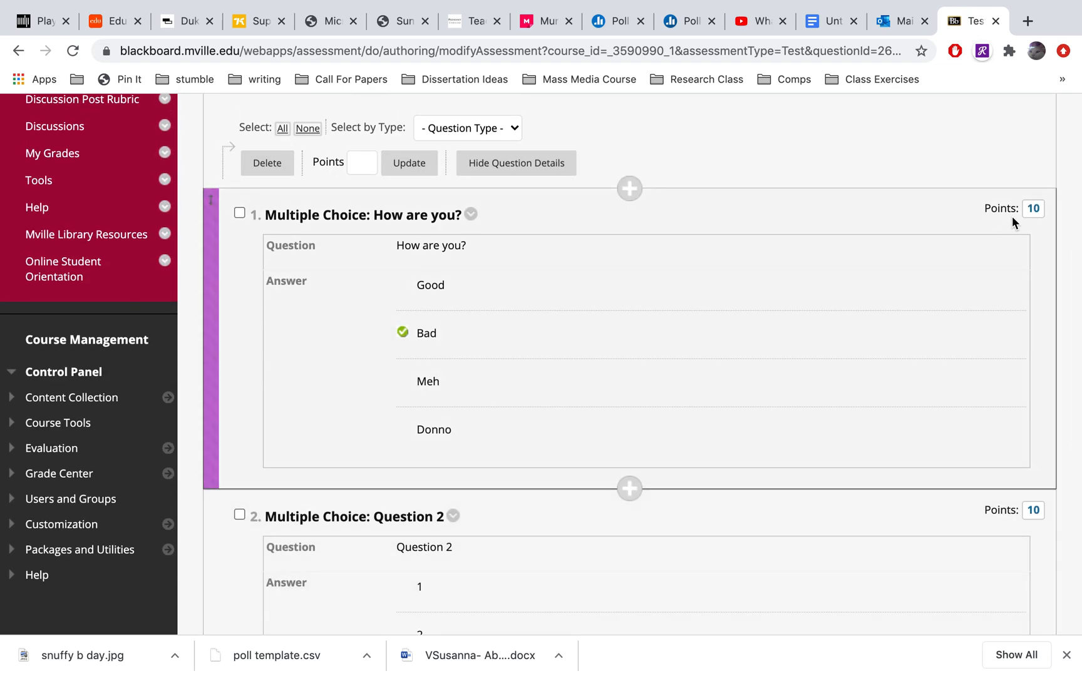
{"action": "left_click", "coordinate": [1034, 209]}
{"action": "left_click_drag", "start_coordinate": [846, 214], "coordinate": [806, 213]}
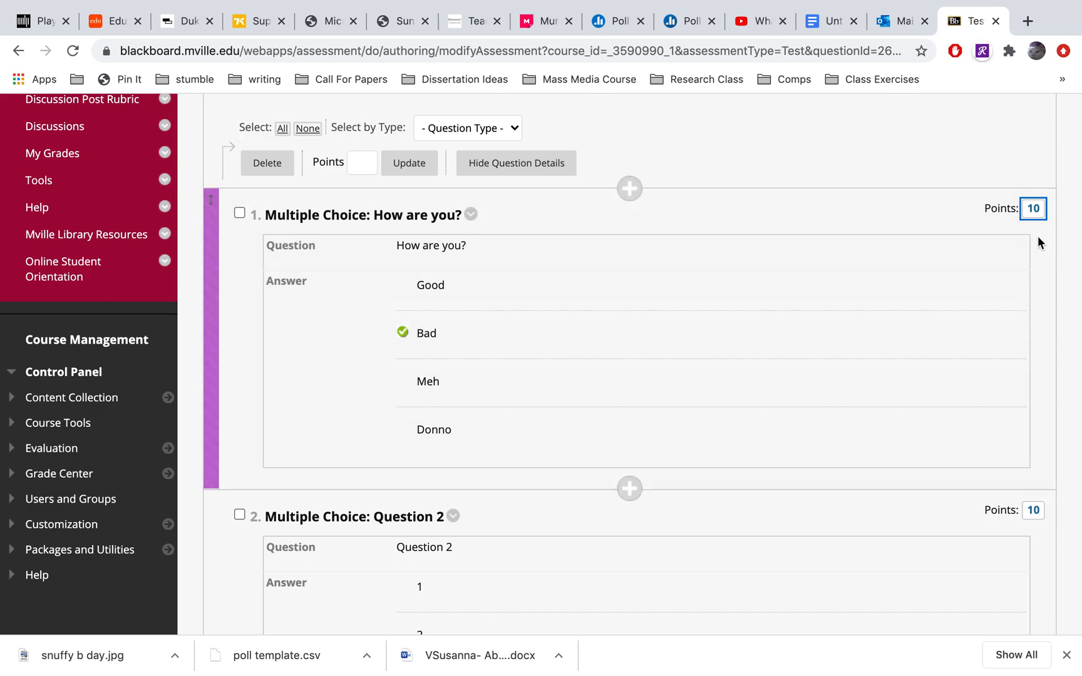
{"action": "left_click", "coordinate": [1033, 209]}
{"action": "type", "text": "2"}
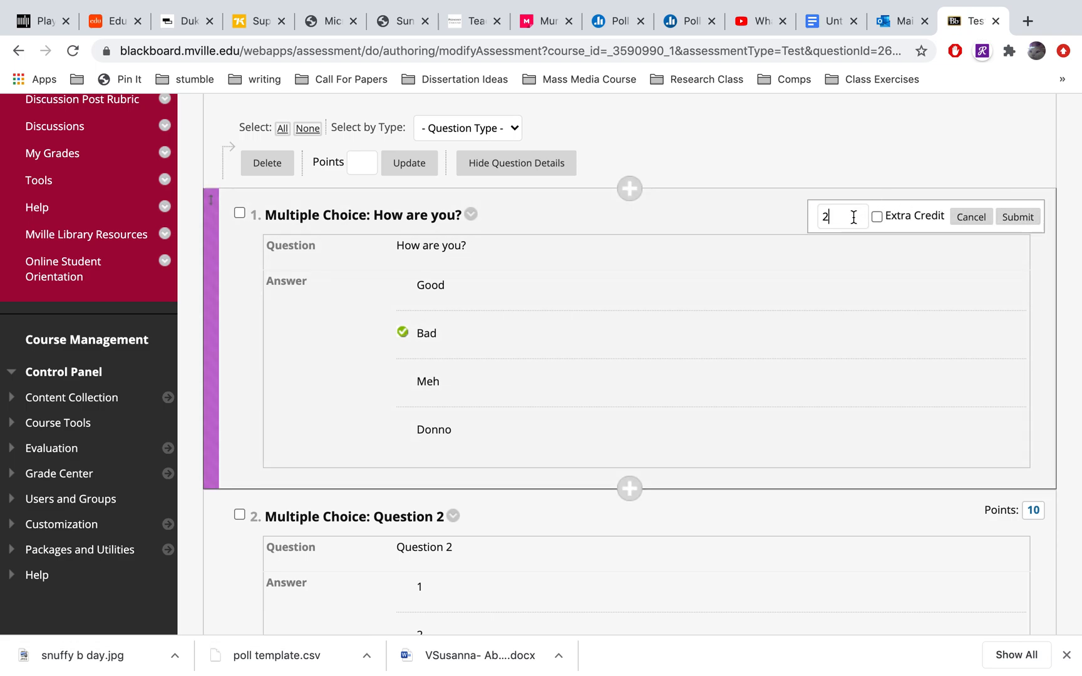
{"action": "left_click", "coordinate": [1009, 217]}
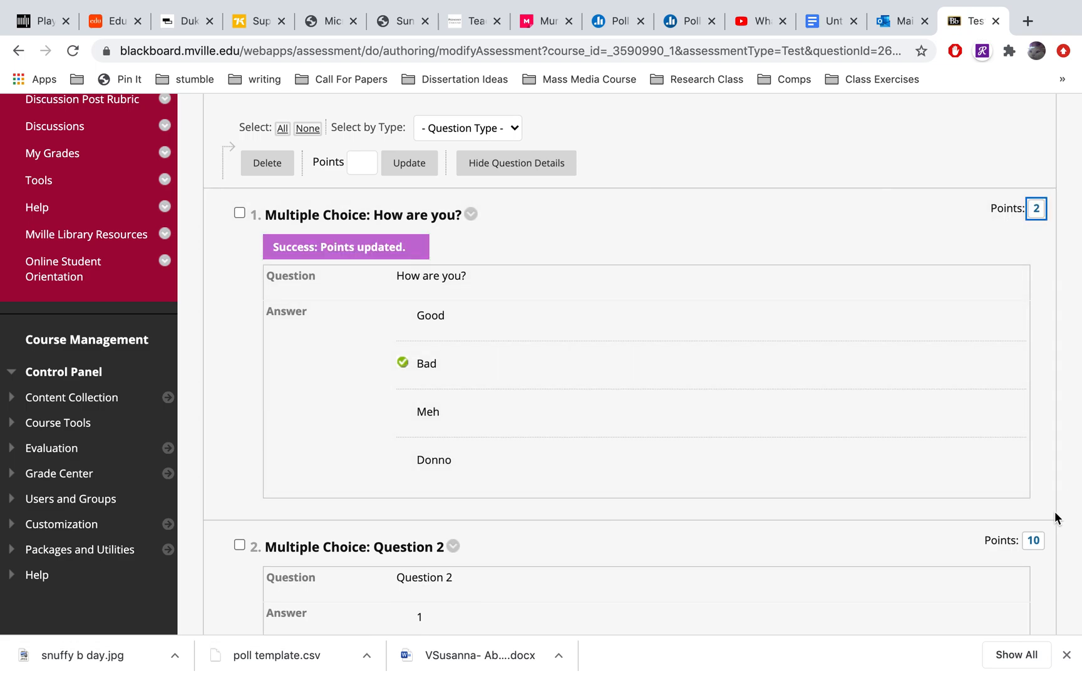
Set the points for the multiple choice question "Question 2" to 2 and submit the change
{"action": "left_click", "coordinate": [1033, 544]}
{"action": "type", "text": "2"}
{"action": "left_click_drag", "start_coordinate": [872, 553], "coordinate": [817, 554]}
{"action": "left_click", "coordinate": [1032, 541]}
{"action": "type", "text": "2"}
{"action": "left_click", "coordinate": [1018, 549]}
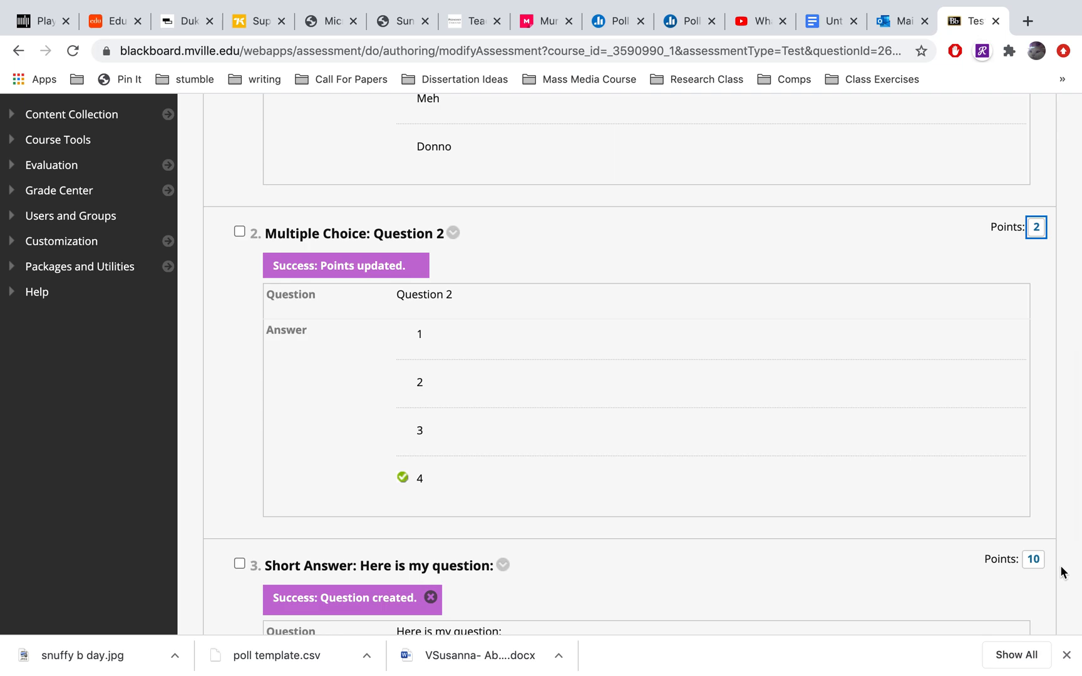
Set the points for the short answer question "Here is my question:" to 5 and submit the change
{"action": "scroll", "coordinate": [1060, 573], "scroll_direction": "down", "scroll_amount": 5}
{"action": "scroll", "coordinate": [1032, 371], "scroll_direction": "down", "scroll_amount": 1}
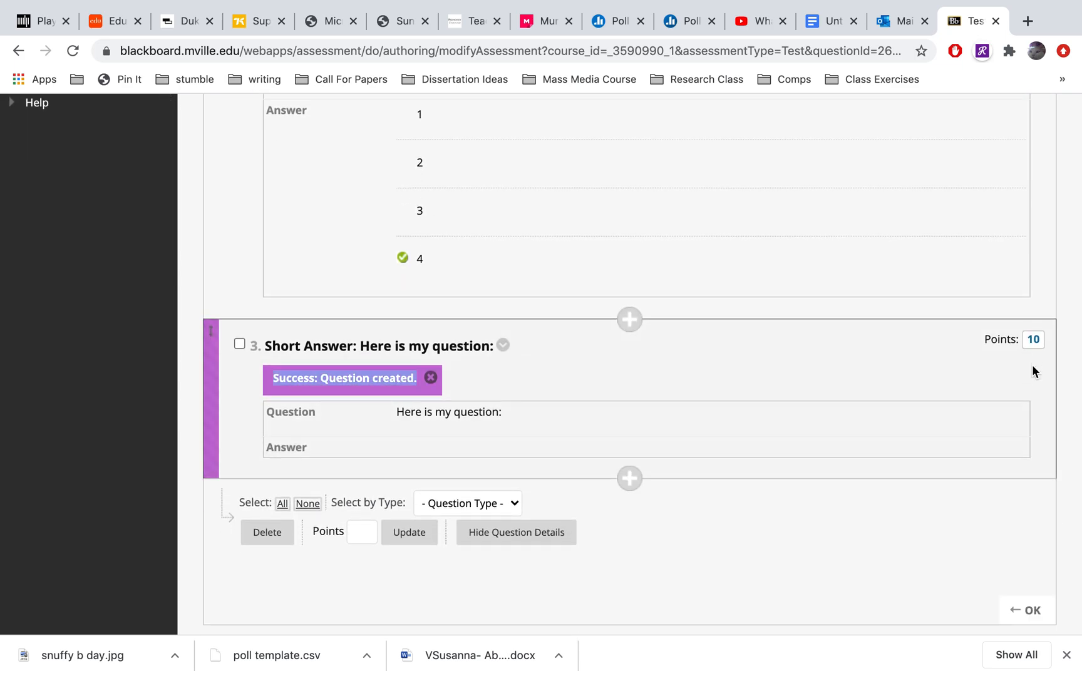
{"action": "left_click", "coordinate": [1032, 339]}
{"action": "left_click_drag", "start_coordinate": [845, 345], "coordinate": [817, 344]}
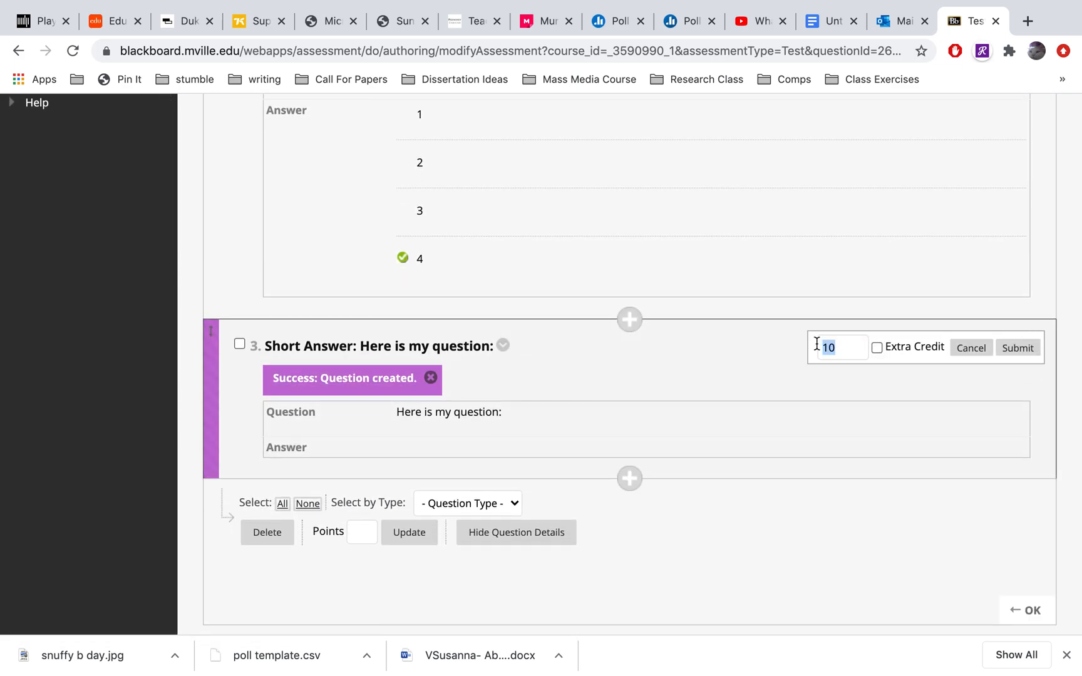
{"action": "type", "text": "5"}
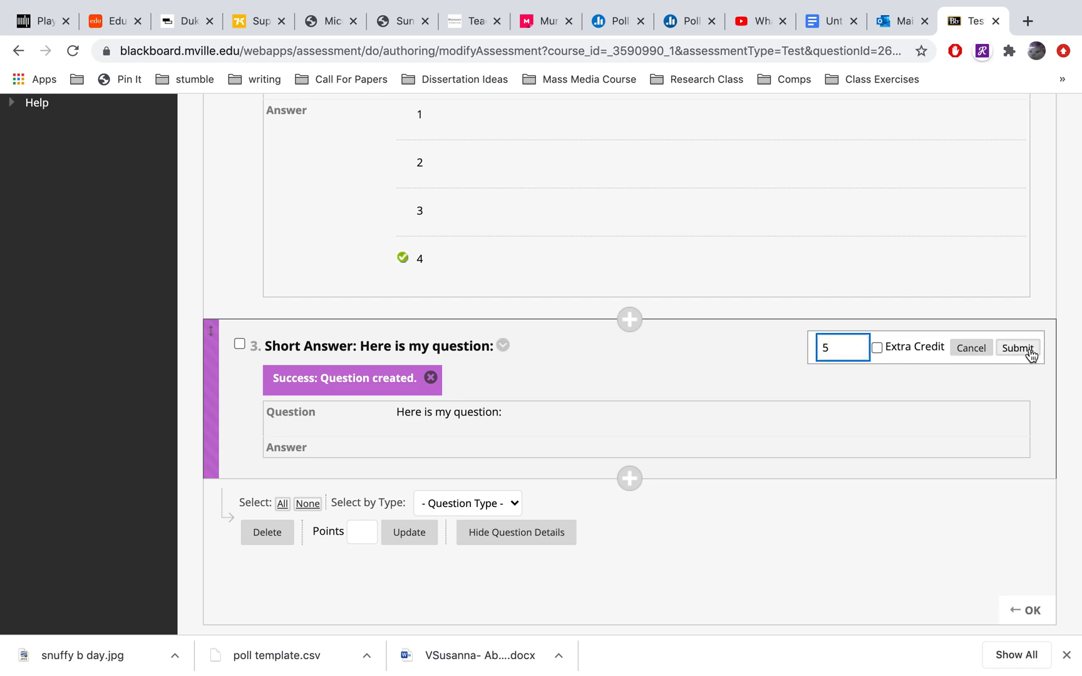
{"action": "left_click", "coordinate": [1018, 348]}
Check the Quiz 2 questions and point totals, and finish editing the test canvas
{"action": "scroll", "coordinate": [1073, 335], "scroll_direction": "up", "scroll_amount": 15}
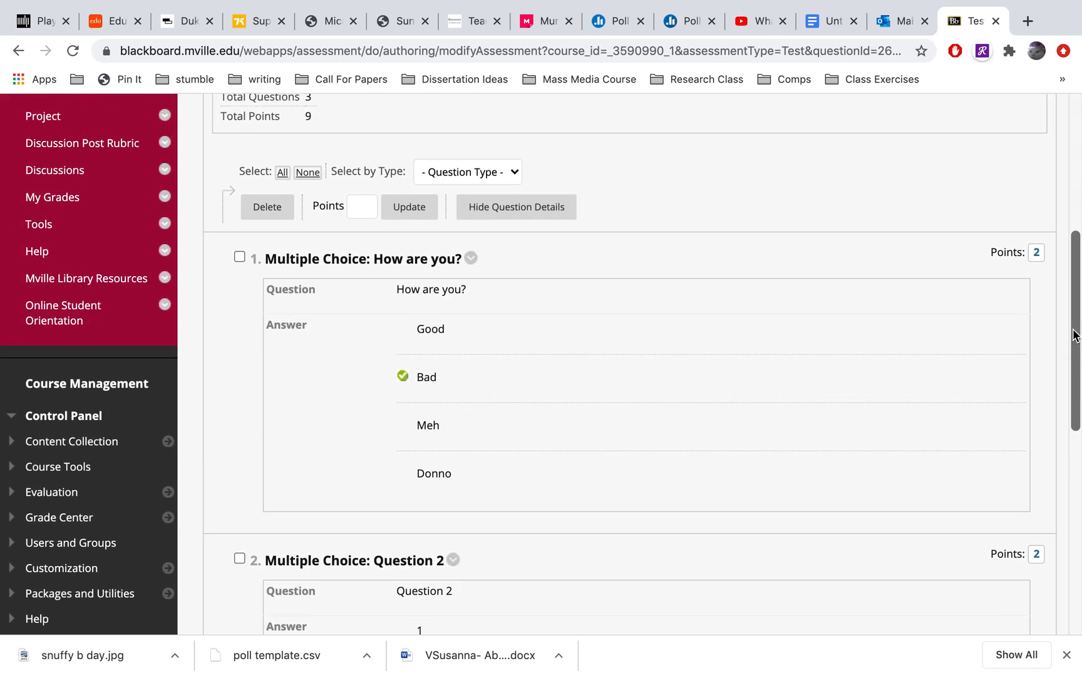
{"action": "scroll", "coordinate": [1073, 335], "scroll_direction": "down", "scroll_amount": 9}
{"action": "scroll", "coordinate": [1073, 335], "scroll_direction": "up", "scroll_amount": 3}
{"action": "scroll", "coordinate": [1073, 335], "scroll_direction": "up", "scroll_amount": 8}
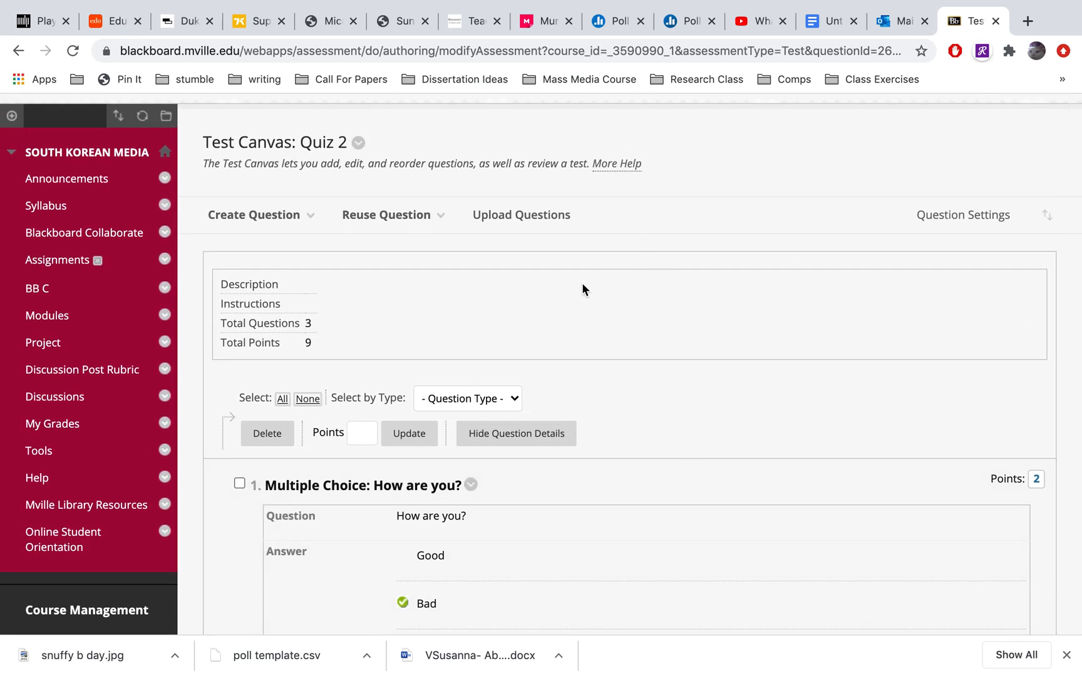
{"action": "scroll", "coordinate": [792, 374], "scroll_direction": "down", "scroll_amount": 15}
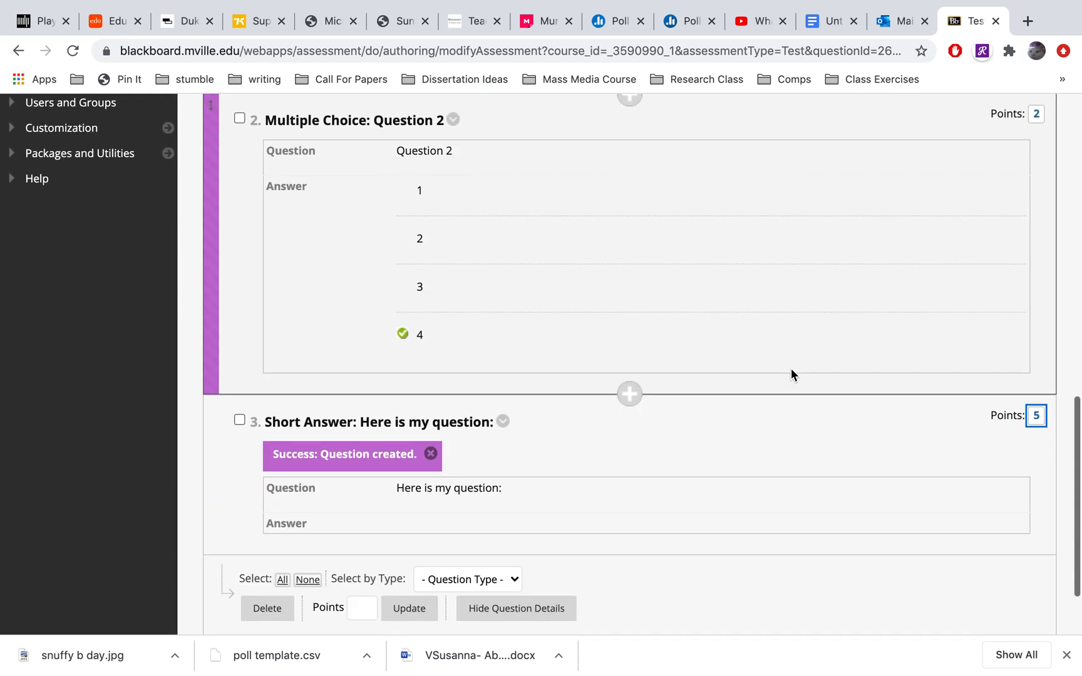
{"action": "left_click", "coordinate": [1034, 591]}
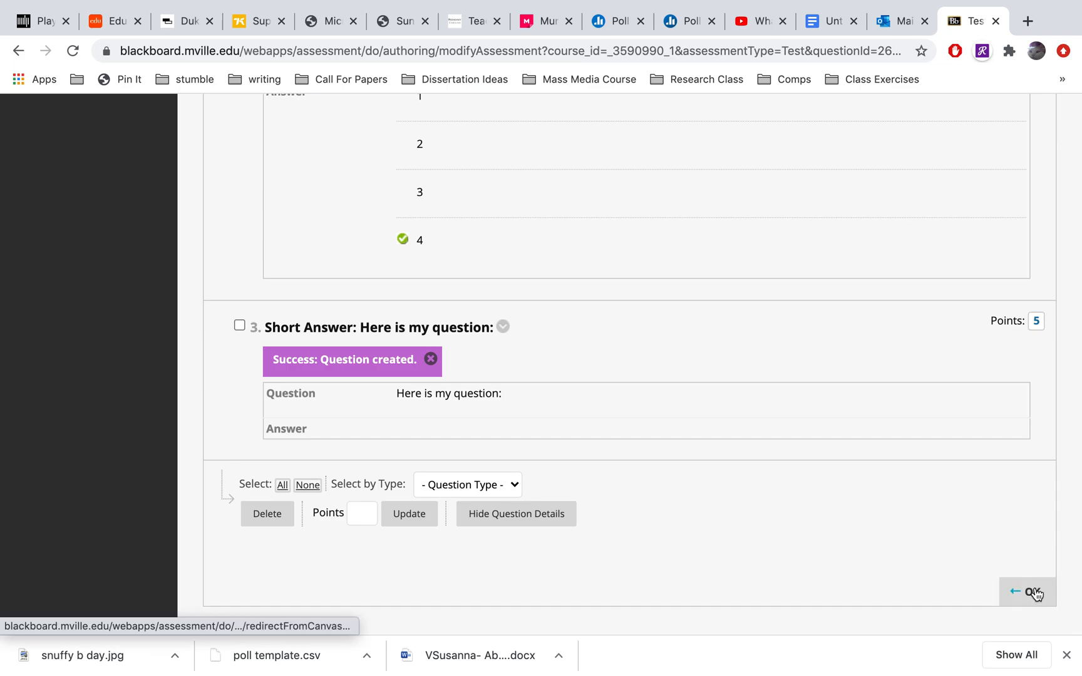
Select Quiz 2 from the existing tests and submit it for deployment in Assignments
{"action": "scroll", "coordinate": [877, 439], "scroll_direction": "down", "scroll_amount": 3}
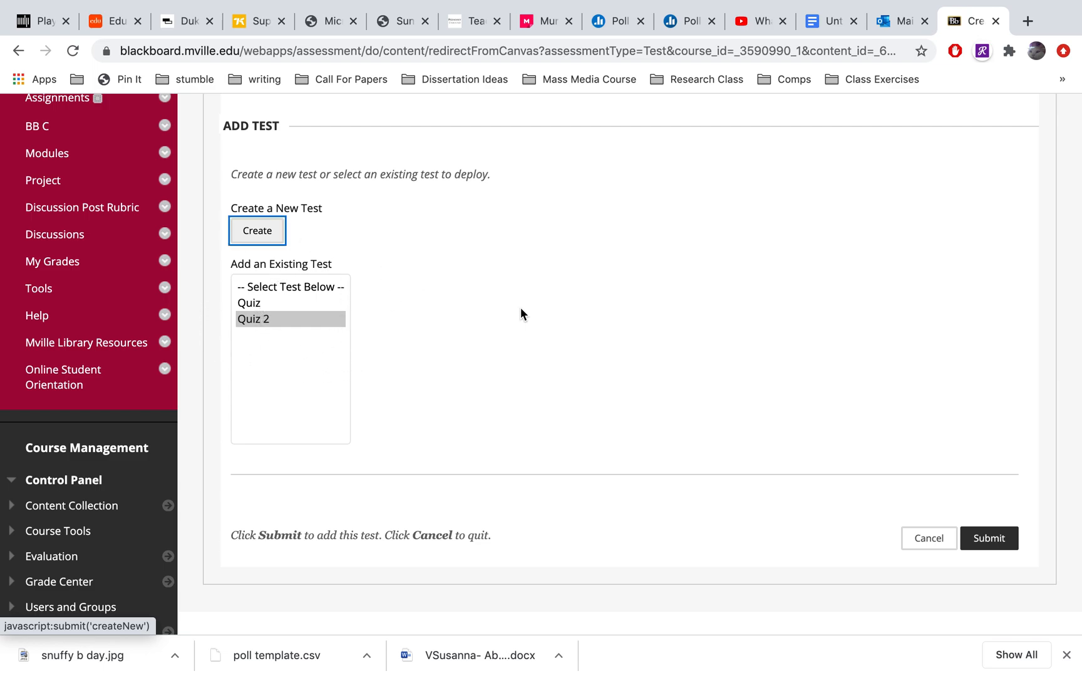
{"action": "scroll", "coordinate": [599, 245], "scroll_direction": "up", "scroll_amount": 5}
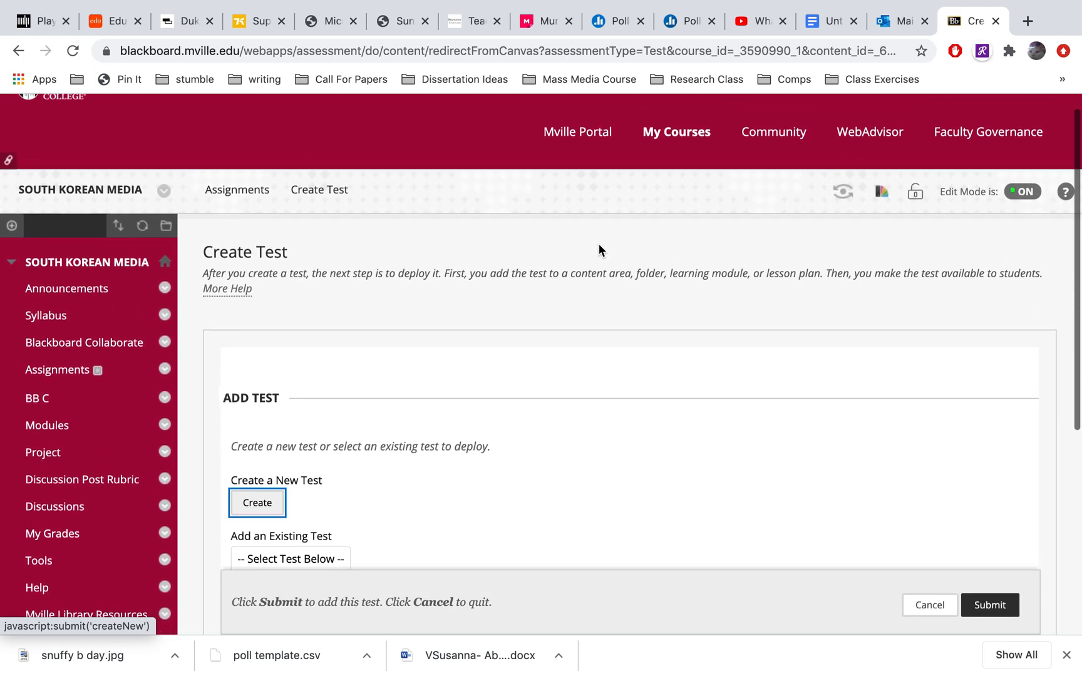
{"action": "scroll", "coordinate": [599, 245], "scroll_direction": "down", "scroll_amount": 6}
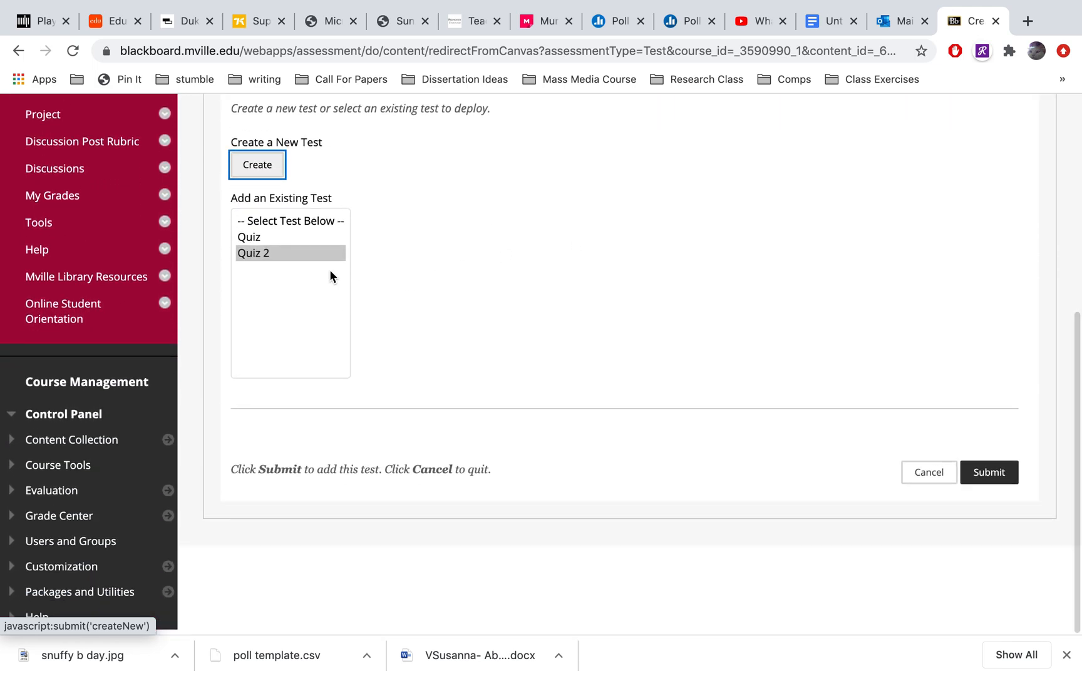
{"action": "left_click", "coordinate": [296, 254]}
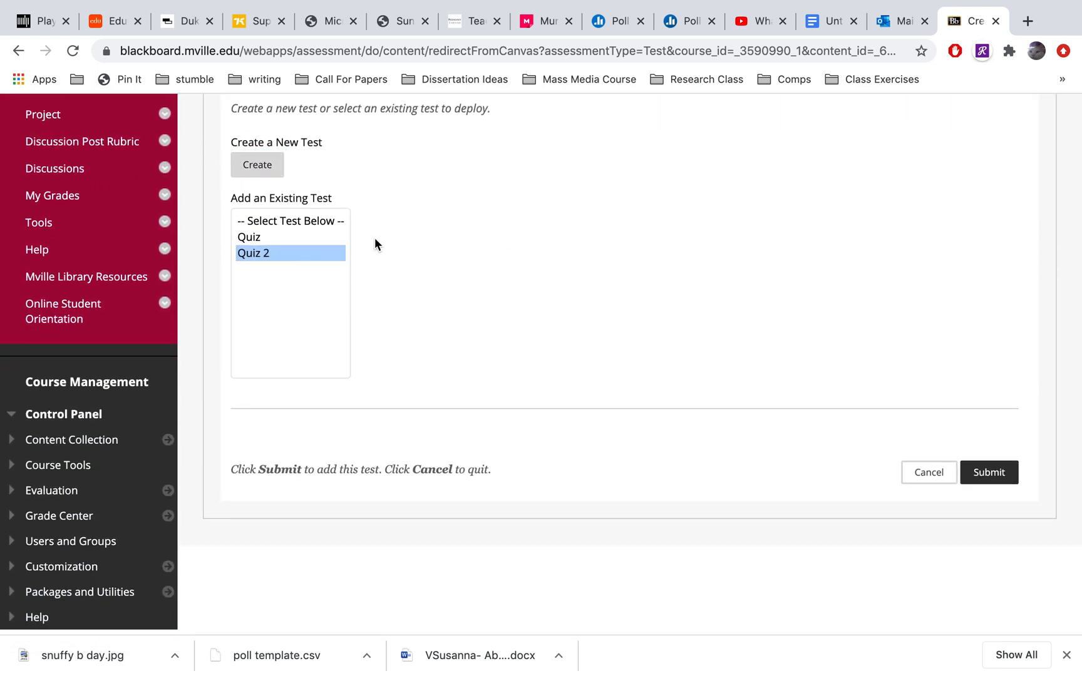
{"action": "left_click", "coordinate": [989, 474]}
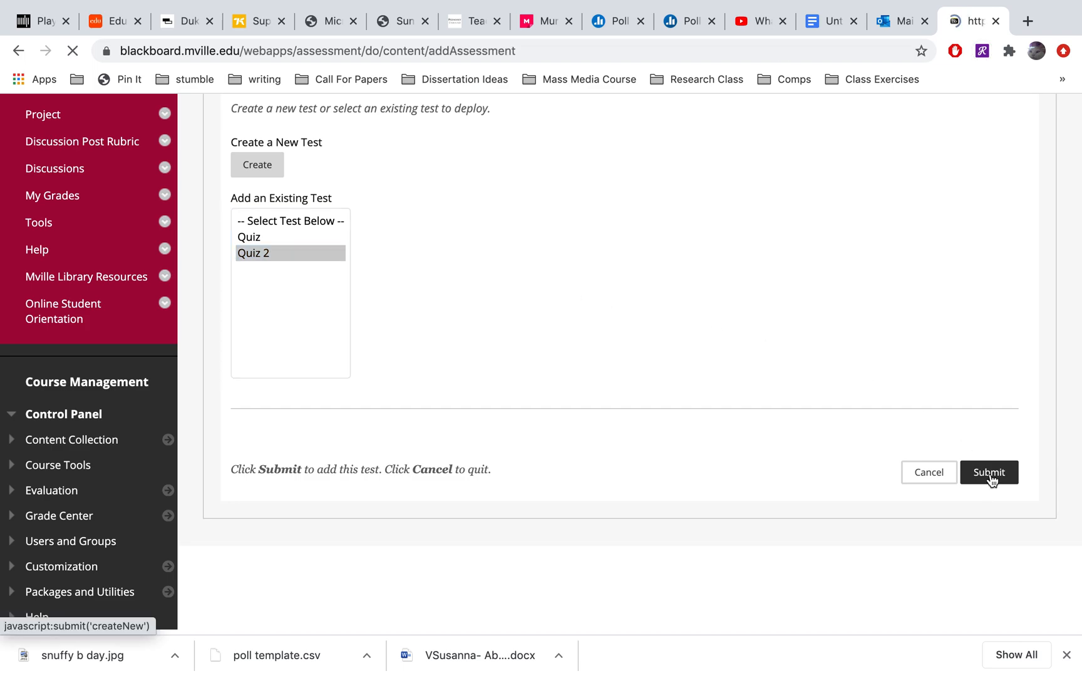
Make Quiz 2 available to students in its test availability options
{"action": "scroll", "coordinate": [905, 497], "scroll_direction": "down", "scroll_amount": 5}
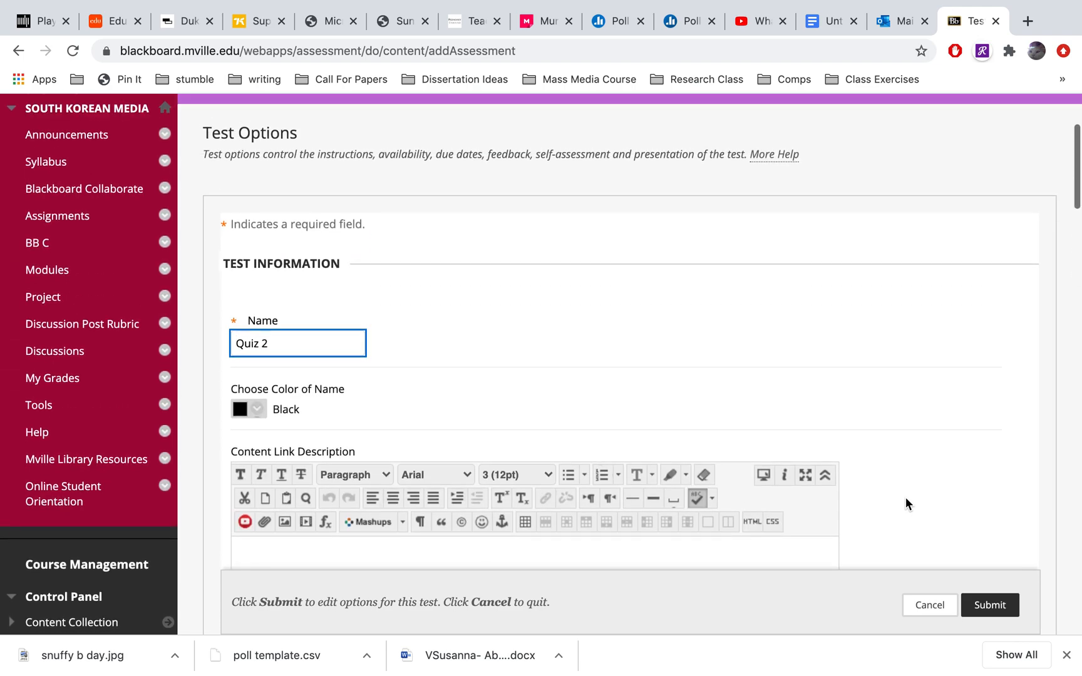
{"action": "scroll", "coordinate": [905, 497], "scroll_direction": "down", "scroll_amount": 8}
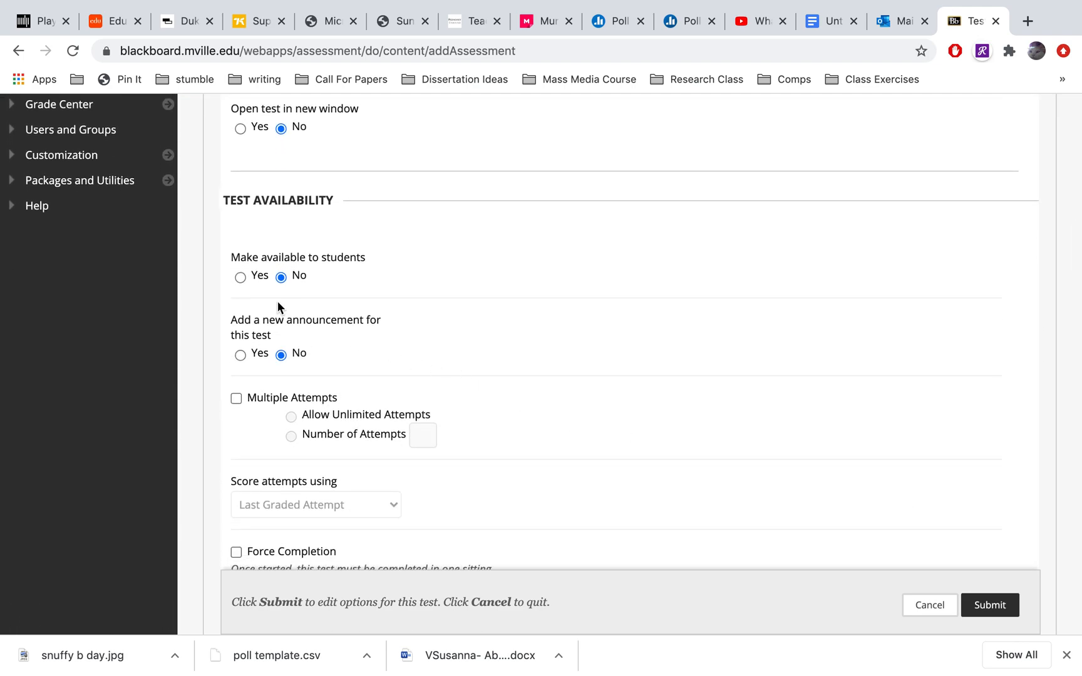
{"action": "left_click", "coordinate": [240, 276]}
Review Quiz 2's options for attempts, completion, timer, display dates, password, exceptions, due date, self-assessment and results feedback
{"action": "scroll", "coordinate": [374, 338], "scroll_direction": "down", "scroll_amount": 3}
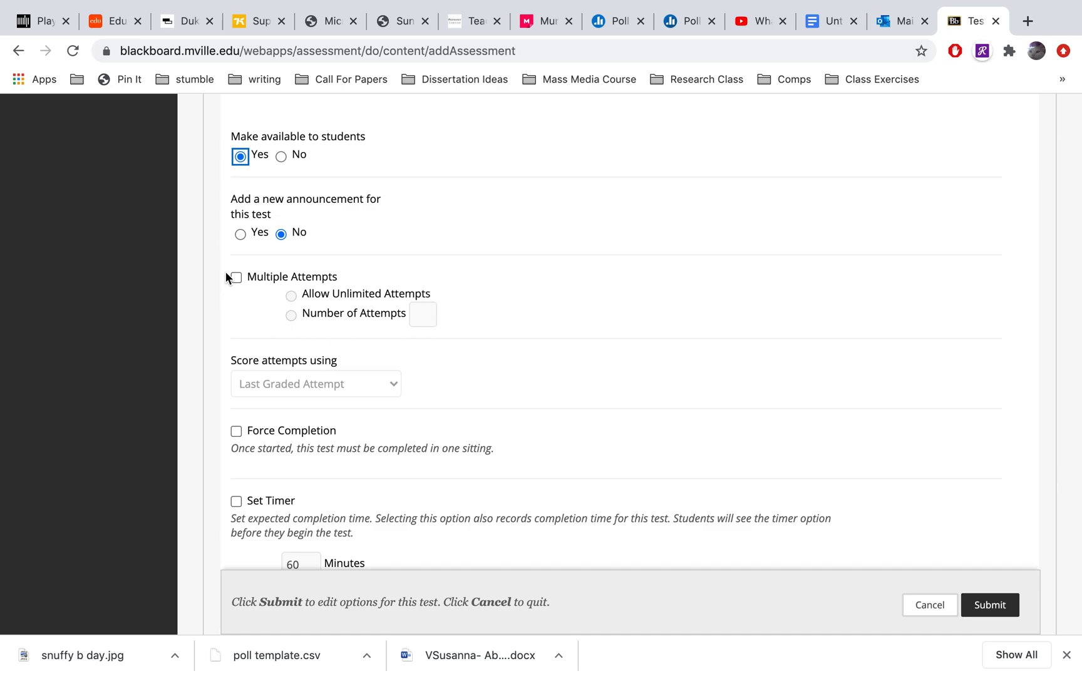
{"action": "scroll", "coordinate": [449, 353], "scroll_direction": "down", "scroll_amount": 4}
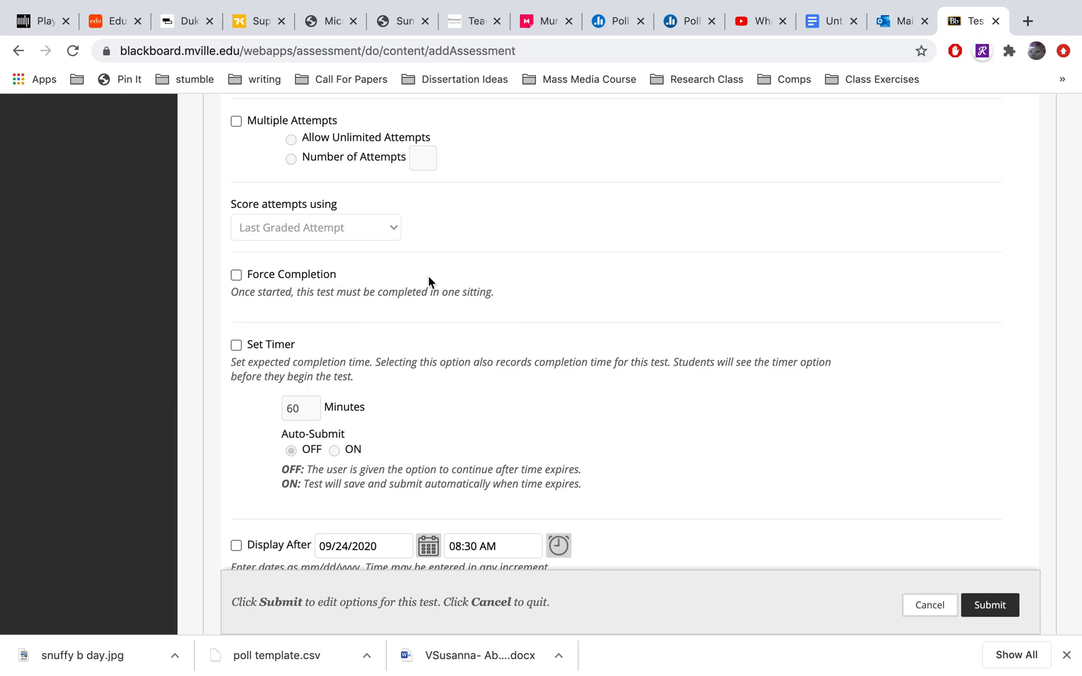
{"action": "scroll", "coordinate": [280, 287], "scroll_direction": "down", "scroll_amount": 3}
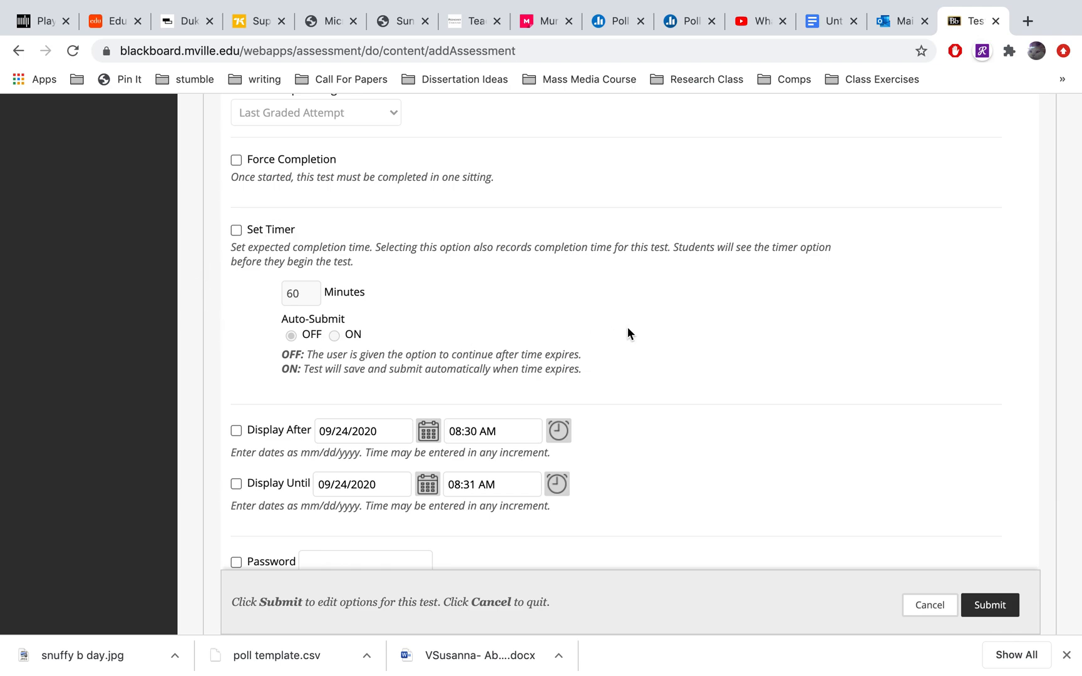
{"action": "scroll", "coordinate": [628, 328], "scroll_direction": "down", "scroll_amount": 1}
{"action": "scroll", "coordinate": [600, 280], "scroll_direction": "down", "scroll_amount": 4}
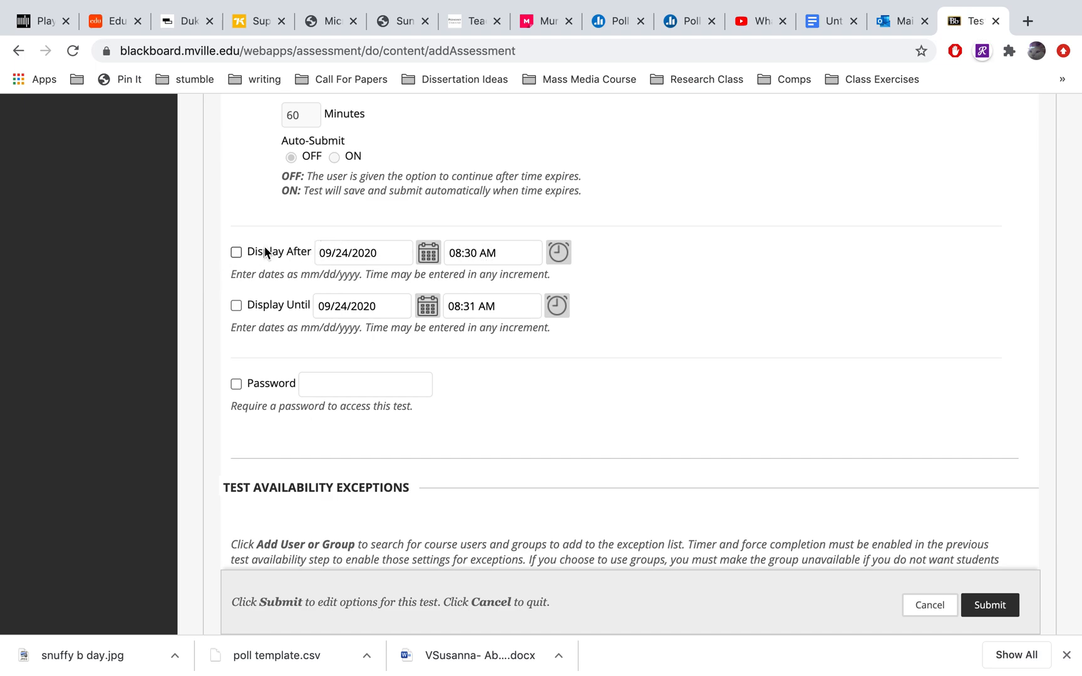
{"action": "scroll", "coordinate": [586, 338], "scroll_direction": "down", "scroll_amount": 3}
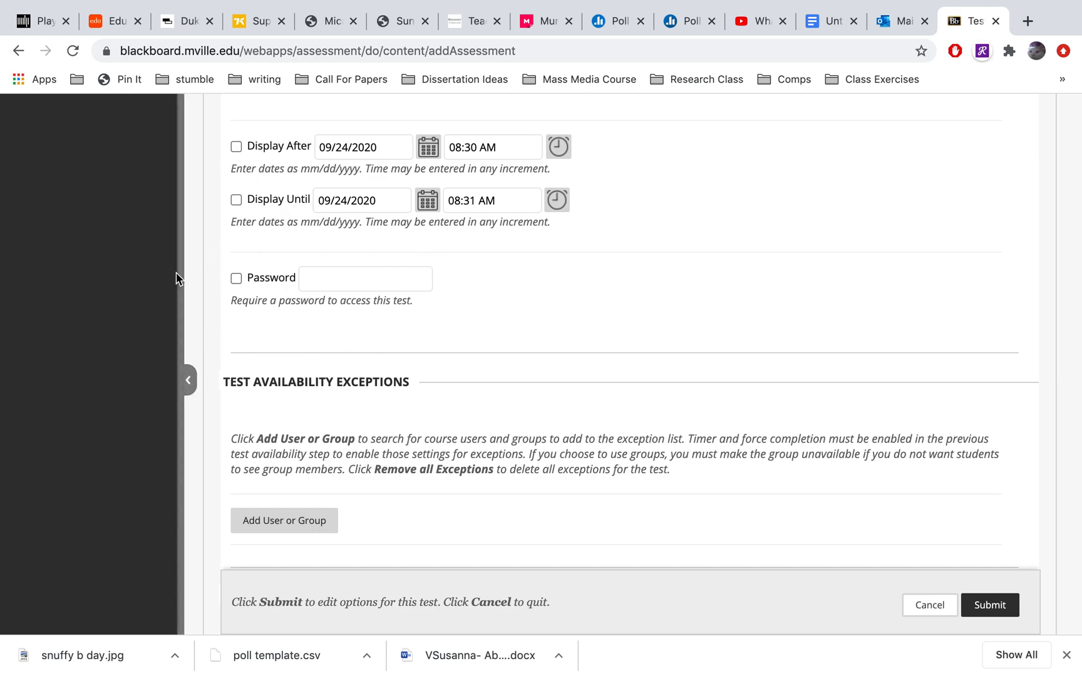
{"action": "scroll", "coordinate": [598, 309], "scroll_direction": "down", "scroll_amount": 4}
{"action": "scroll", "coordinate": [597, 308], "scroll_direction": "down", "scroll_amount": 7}
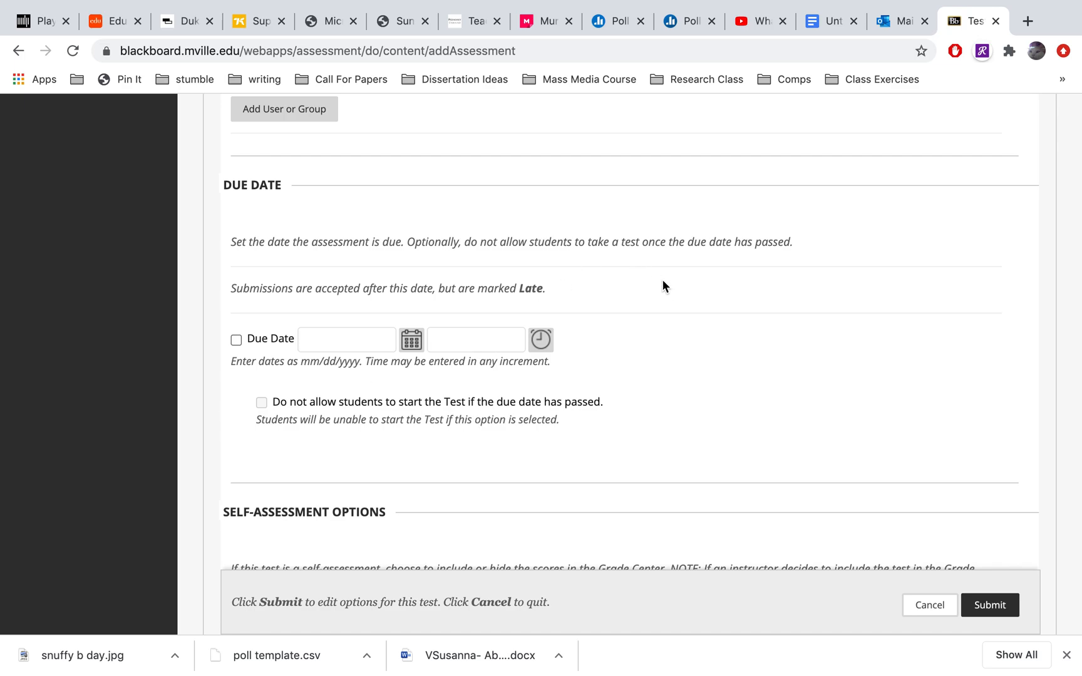
{"action": "scroll", "coordinate": [626, 336], "scroll_direction": "down", "scroll_amount": 3}
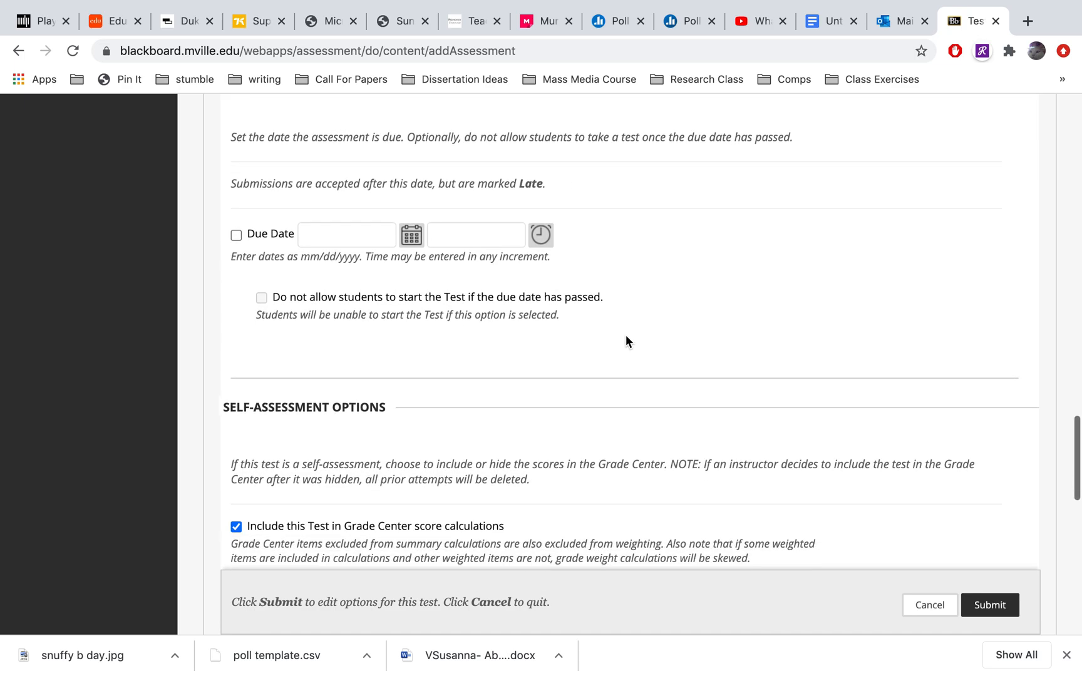
{"action": "scroll", "coordinate": [626, 341], "scroll_direction": "down", "scroll_amount": 7}
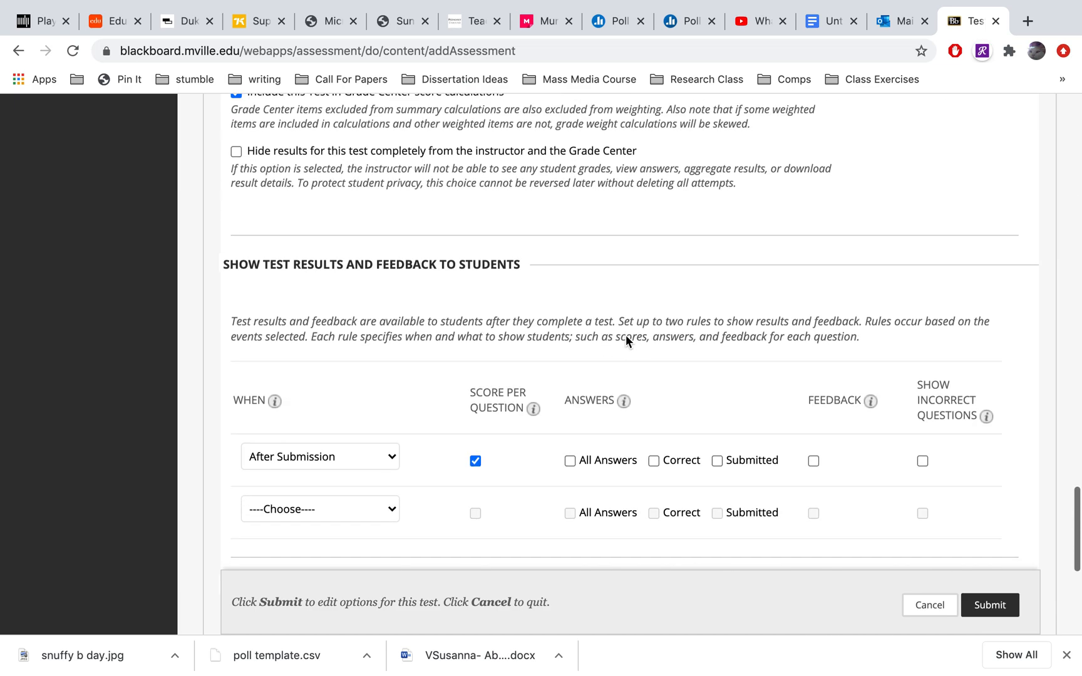
Present Quiz 2's questions One at a Time with Randomize Questions enabled, and submit the test options
{"action": "scroll", "coordinate": [626, 335], "scroll_direction": "down", "scroll_amount": 5}
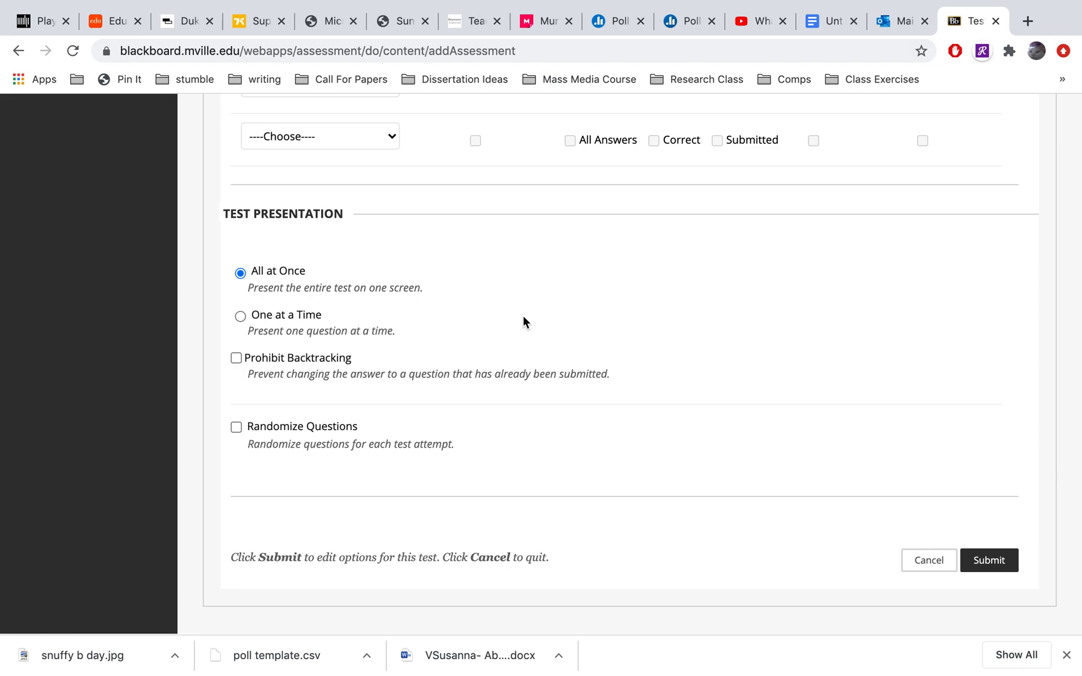
{"action": "left_click", "coordinate": [239, 318]}
{"action": "left_click", "coordinate": [236, 359]}
{"action": "left_click", "coordinate": [996, 562]}
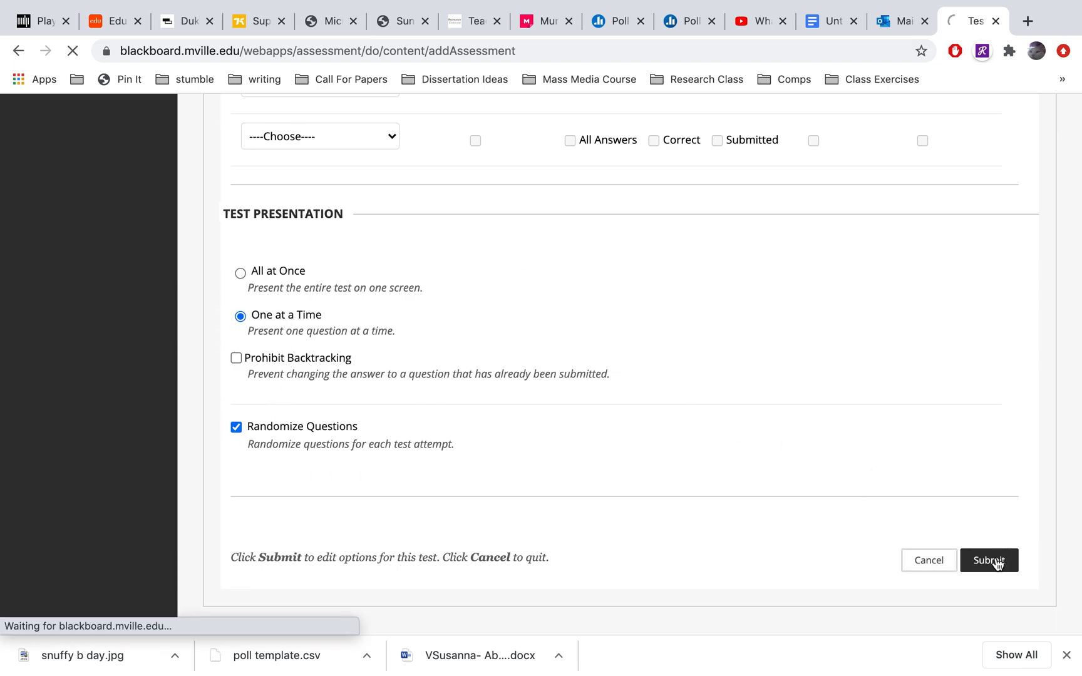
Open Quiz 2 from the Assignments area to reach its start page for a preview
{"action": "scroll", "coordinate": [732, 403], "scroll_direction": "down", "scroll_amount": 2}
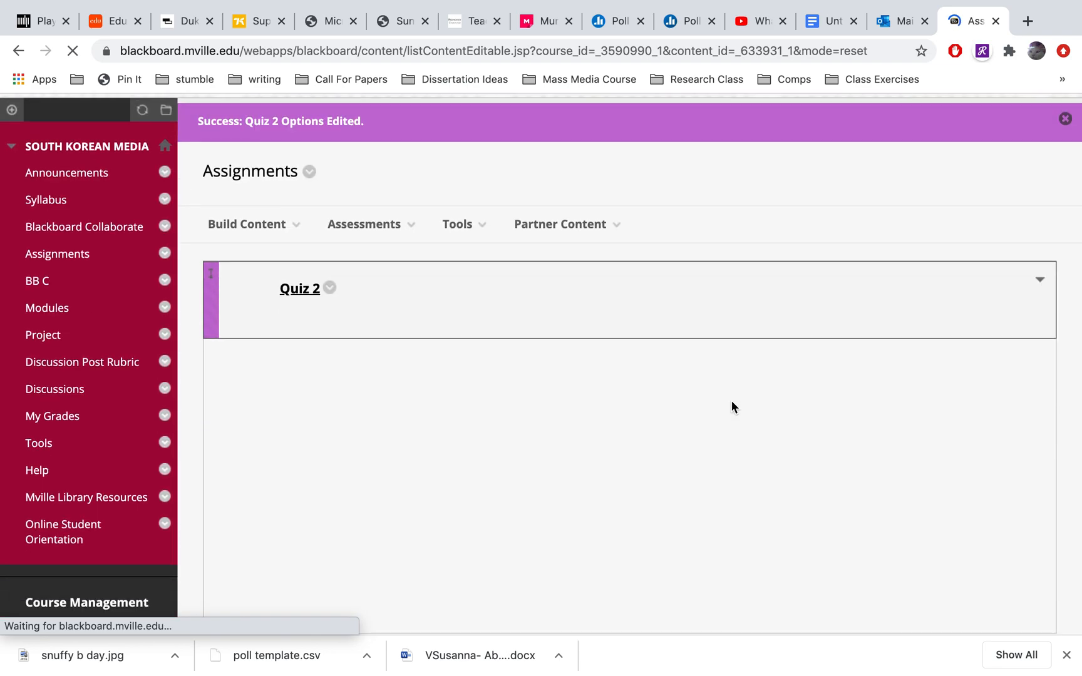
{"action": "scroll", "coordinate": [731, 407], "scroll_direction": "down", "scroll_amount": 1}
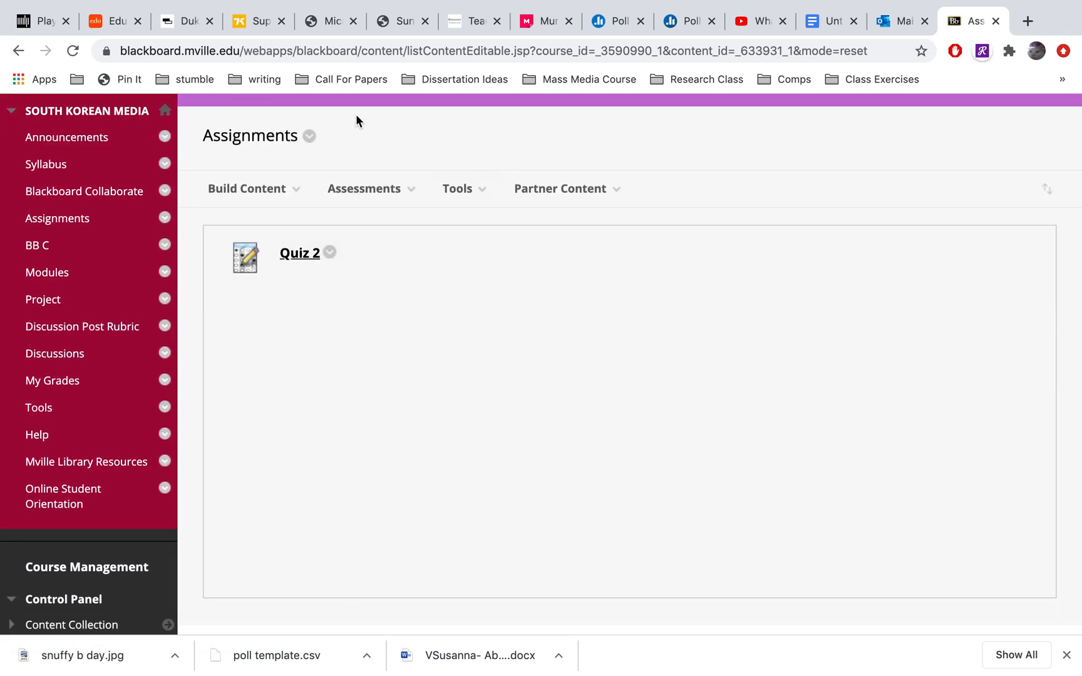
{"action": "left_click", "coordinate": [247, 189]}
{"action": "left_click", "coordinate": [740, 193]}
{"action": "left_click", "coordinate": [309, 261]}
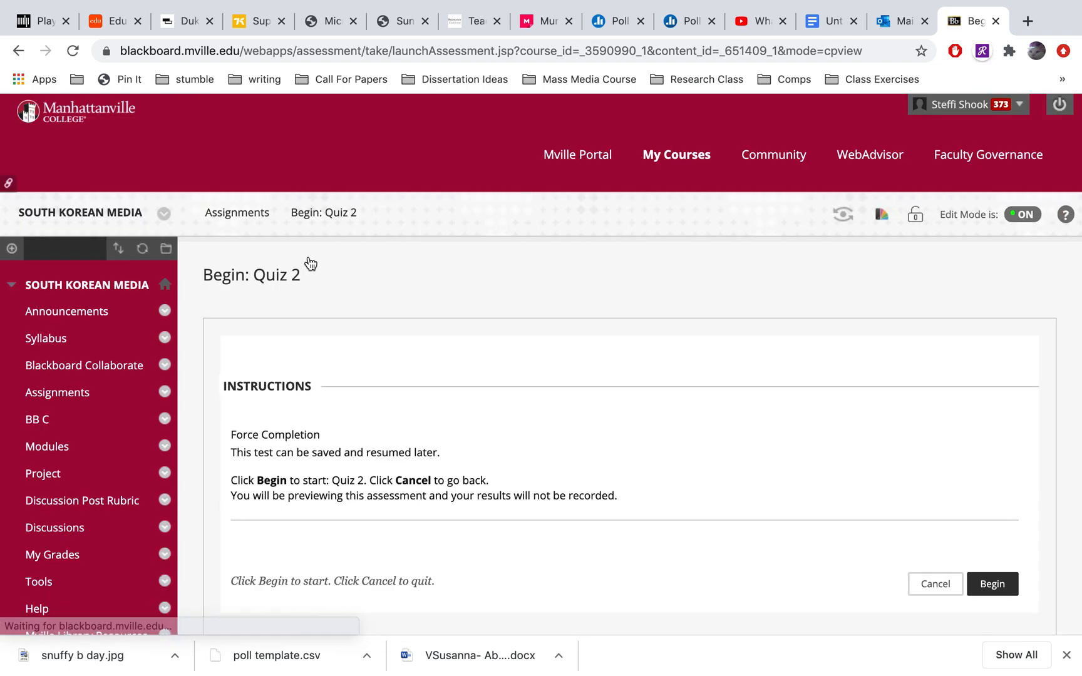
{"action": "scroll", "coordinate": [648, 334], "scroll_direction": "down", "scroll_amount": 3}
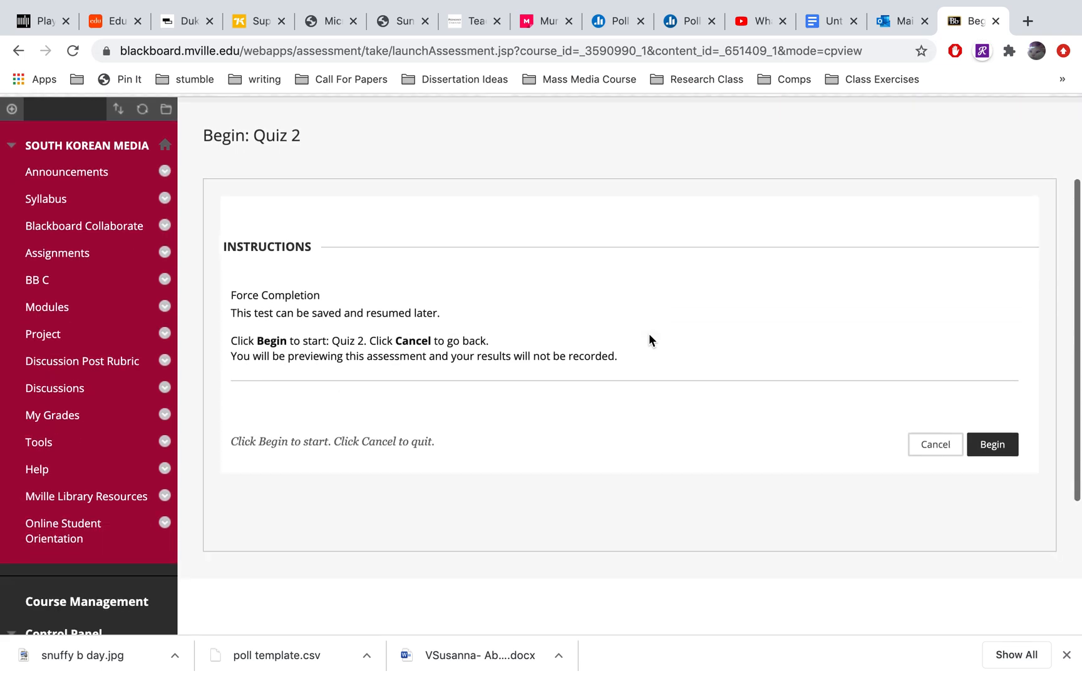
Begin the Quiz 2 preview and enter "My answer" as the response to Question 1
{"action": "left_click", "coordinate": [994, 445]}
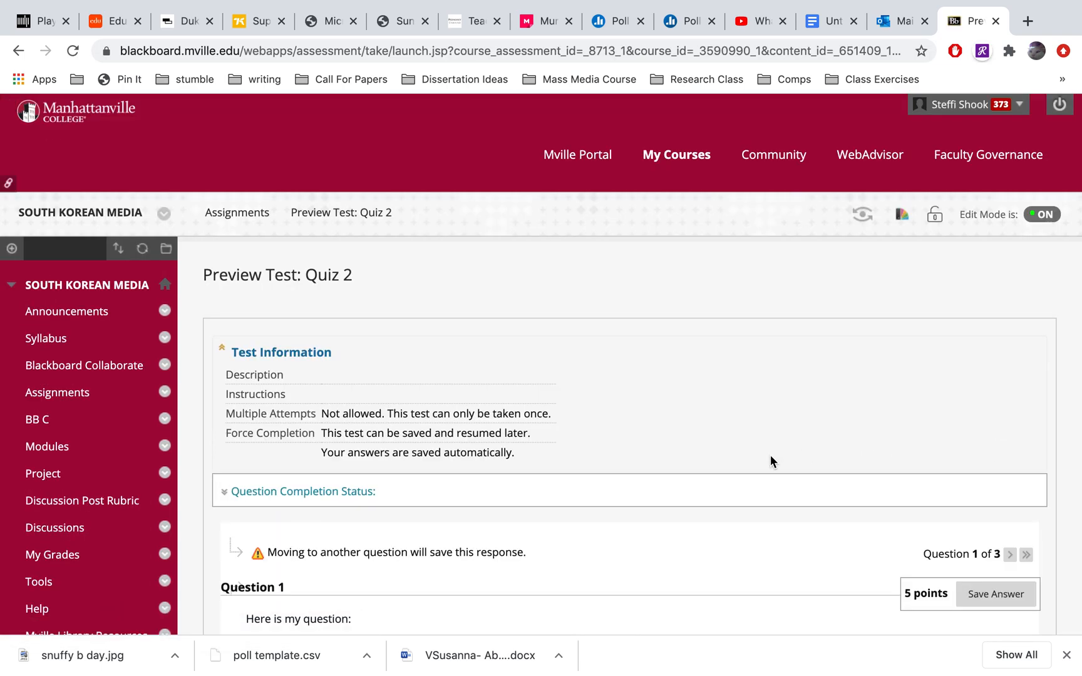
{"action": "scroll", "coordinate": [770, 455], "scroll_direction": "down", "scroll_amount": 4}
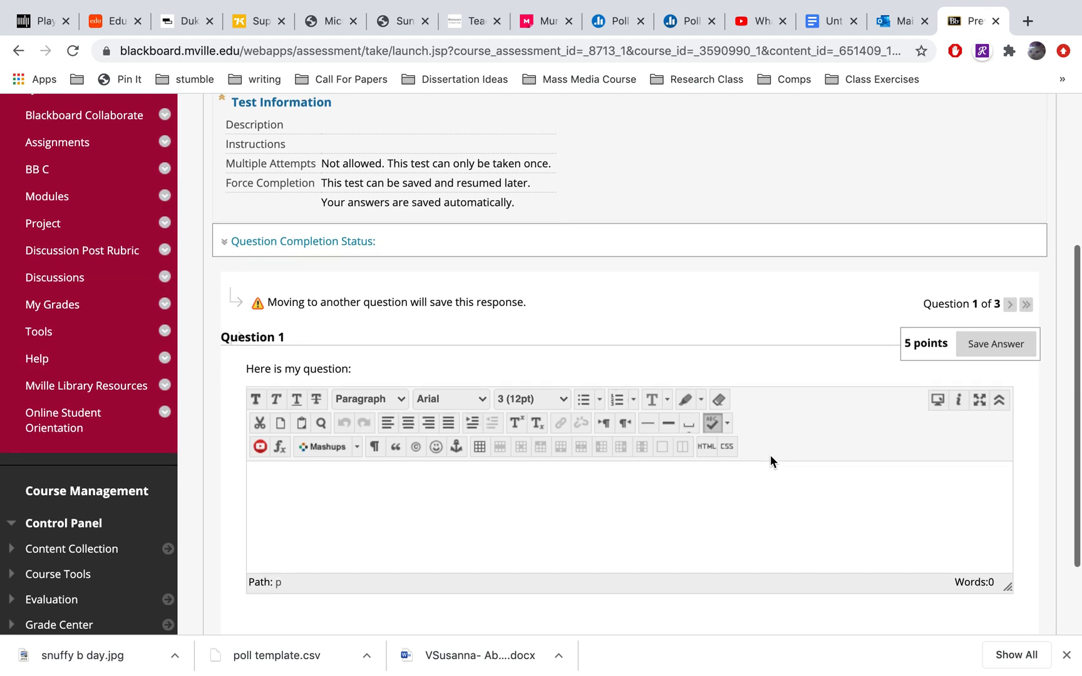
{"action": "scroll", "coordinate": [770, 456], "scroll_direction": "up", "scroll_amount": 2}
{"action": "scroll", "coordinate": [770, 456], "scroll_direction": "down", "scroll_amount": 3}
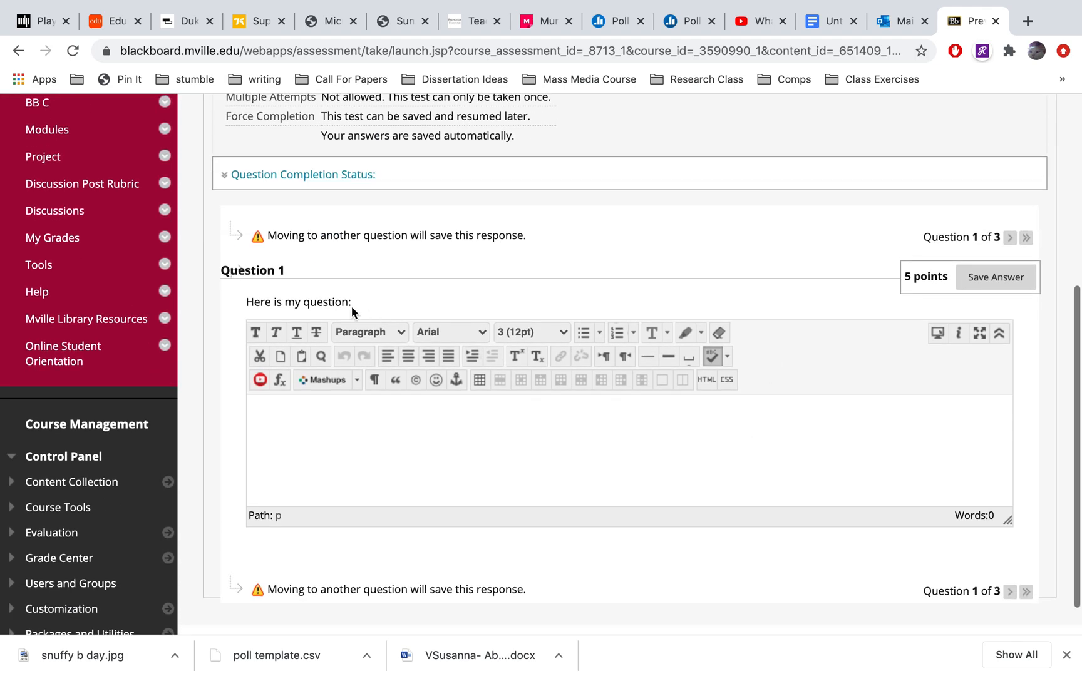
{"action": "left_click", "coordinate": [376, 447]}
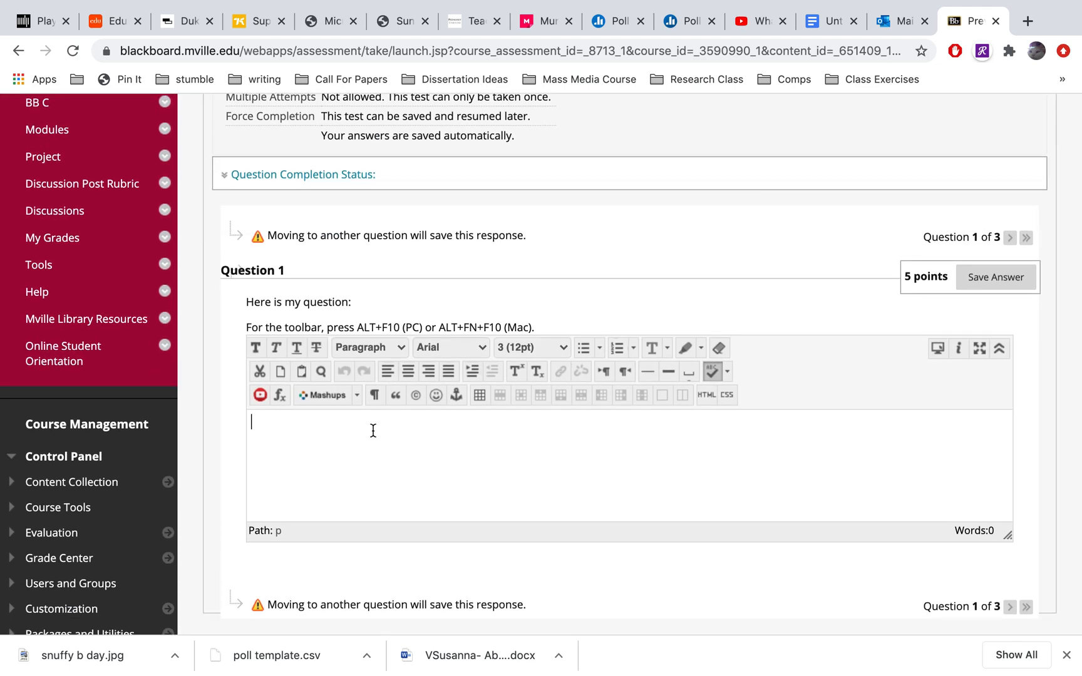
{"action": "type", "text": "My answer"}
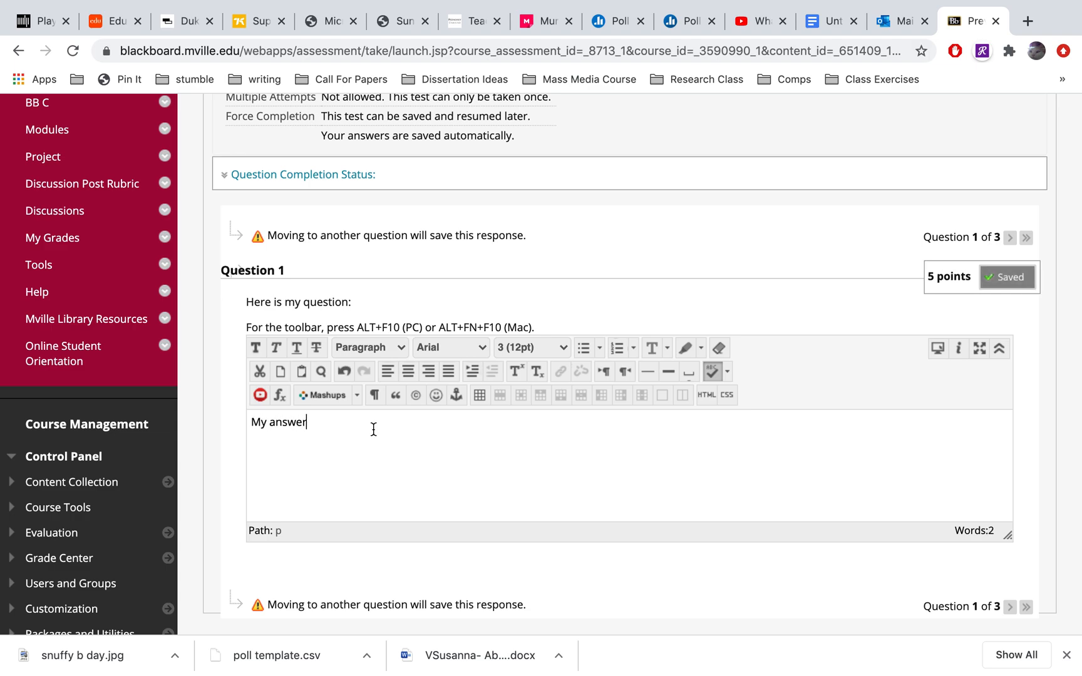
{"action": "scroll", "coordinate": [804, 391], "scroll_direction": "down", "scroll_amount": 2}
{"action": "scroll", "coordinate": [805, 394], "scroll_direction": "up", "scroll_amount": 2}
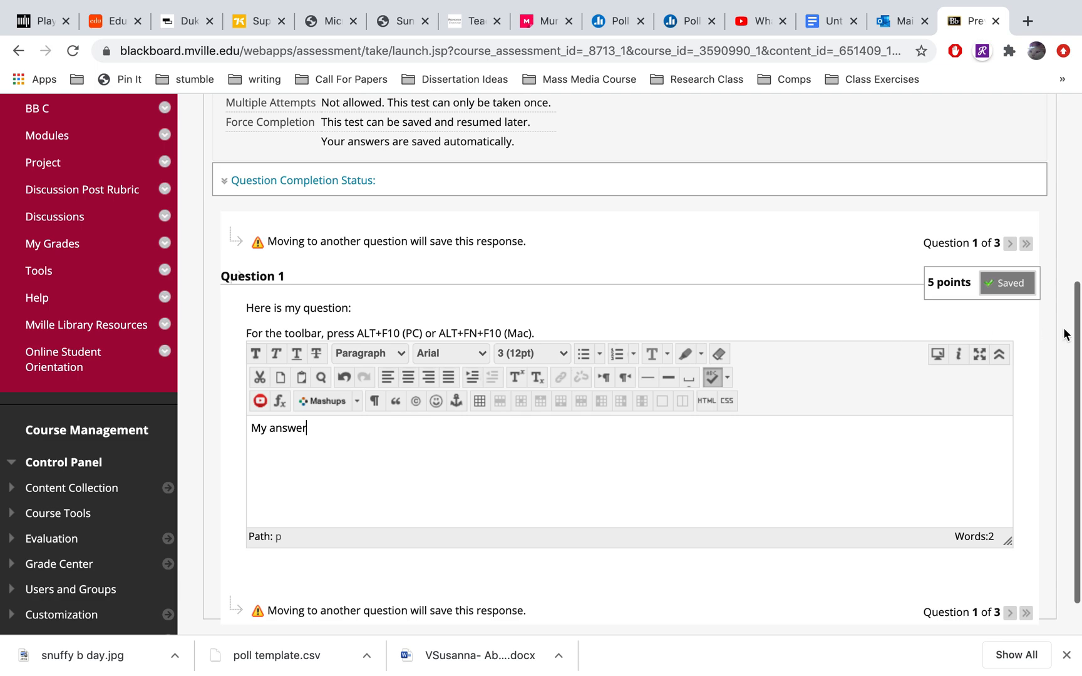
Advance to Question 2, choose answer 3 and save it
{"action": "left_click", "coordinate": [1008, 248]}
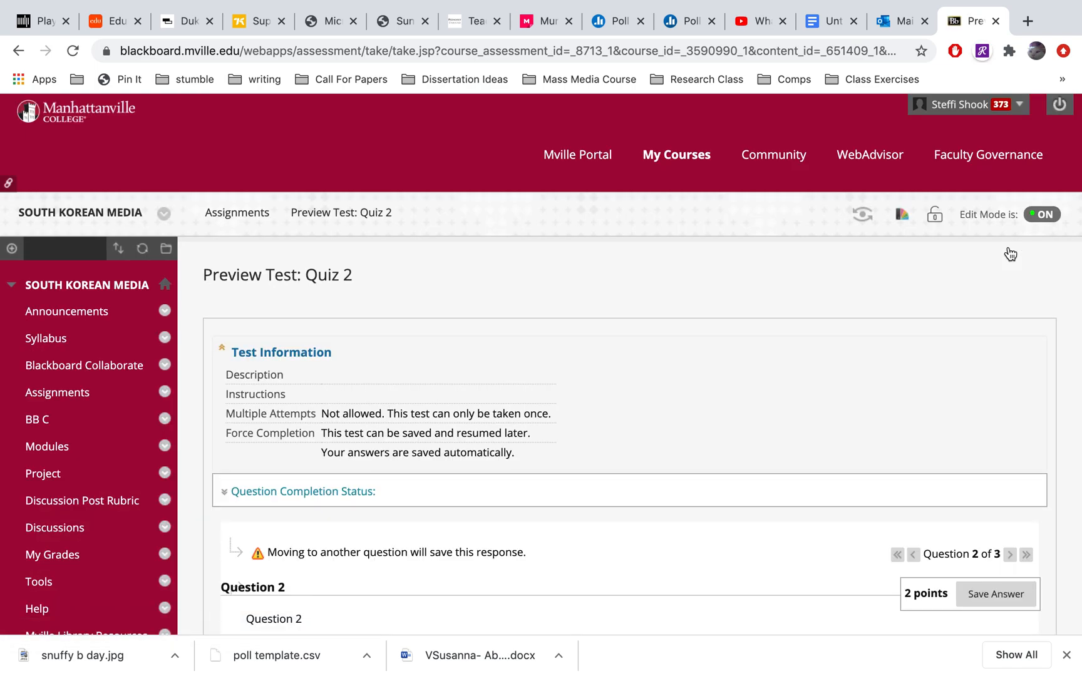
{"action": "scroll", "coordinate": [1010, 252], "scroll_direction": "down", "scroll_amount": 2}
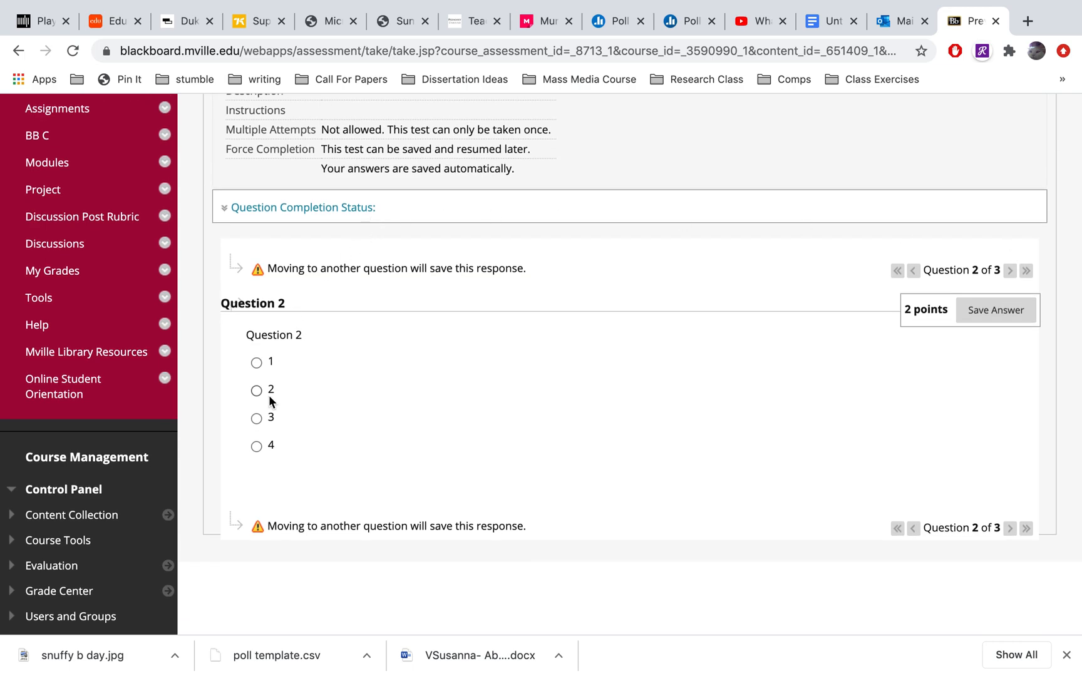
{"action": "left_click", "coordinate": [995, 310]}
Advance to Question 3, answer "How are you?" with Good, and submit the completed test with confirmation
{"action": "left_click", "coordinate": [1009, 270]}
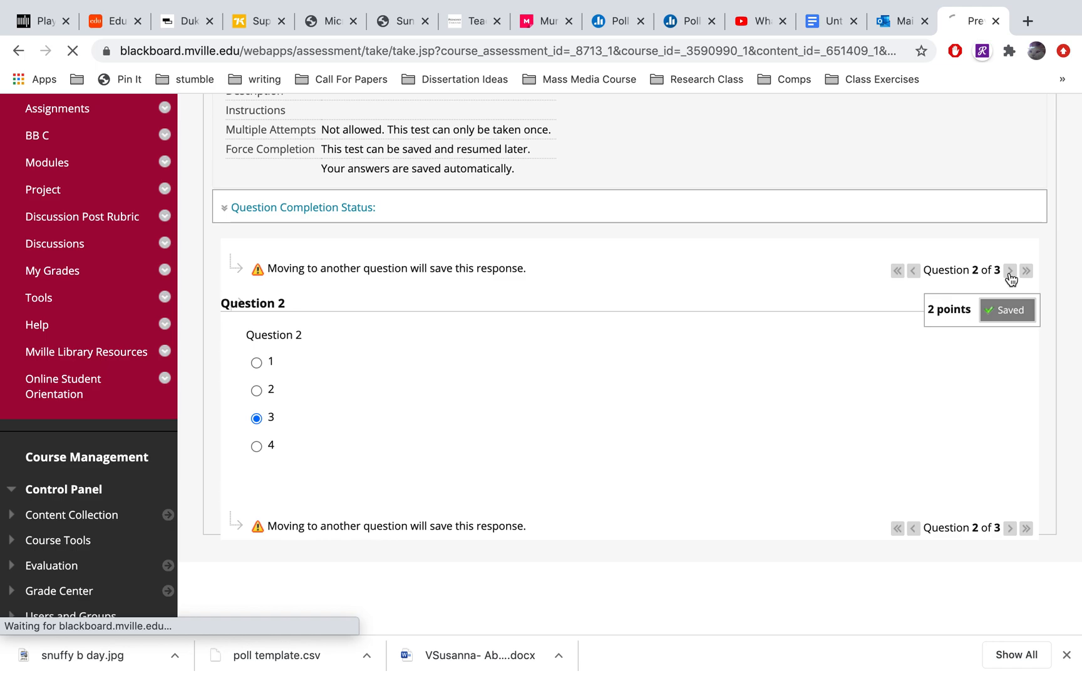
{"action": "scroll", "coordinate": [705, 392], "scroll_direction": "down", "scroll_amount": 5}
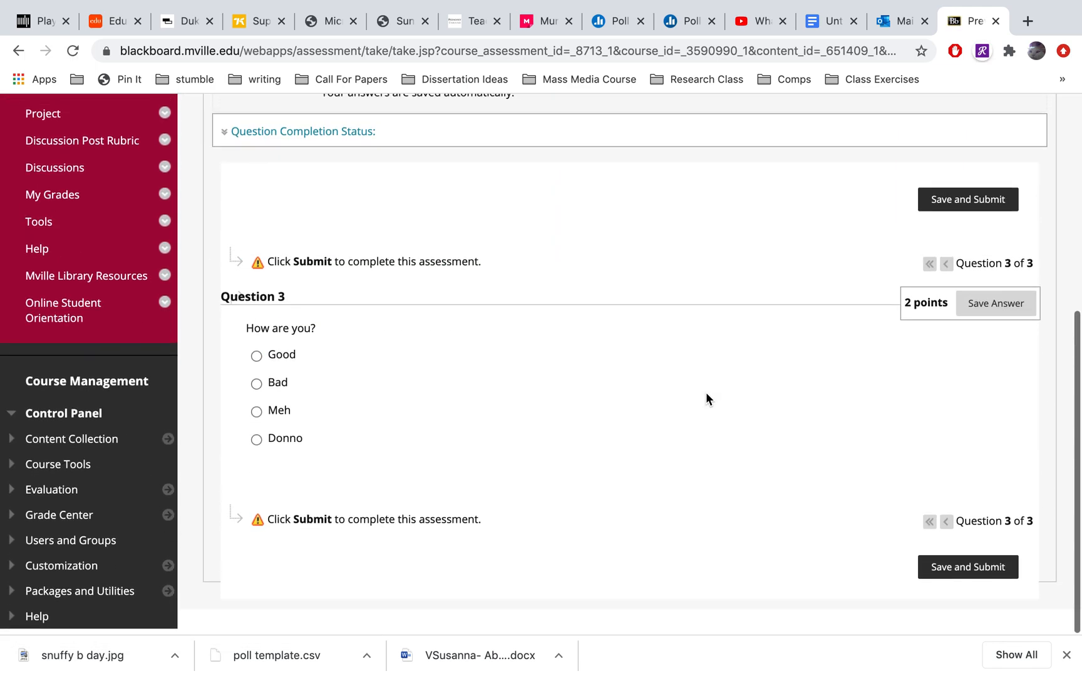
{"action": "left_click", "coordinate": [258, 357]}
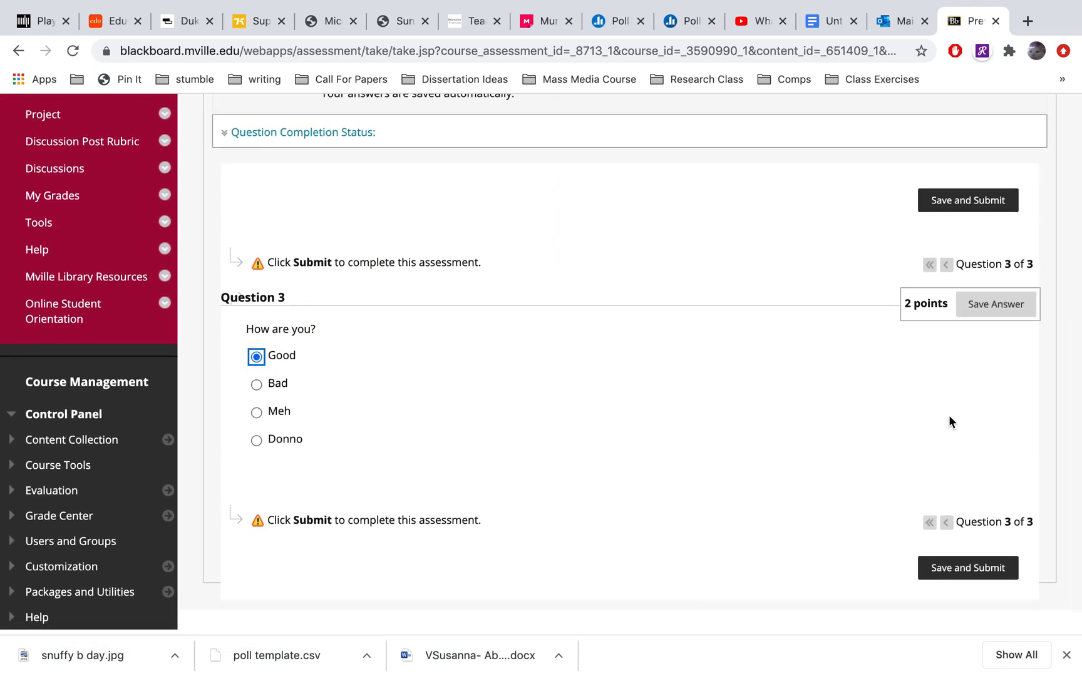
{"action": "left_click", "coordinate": [967, 568]}
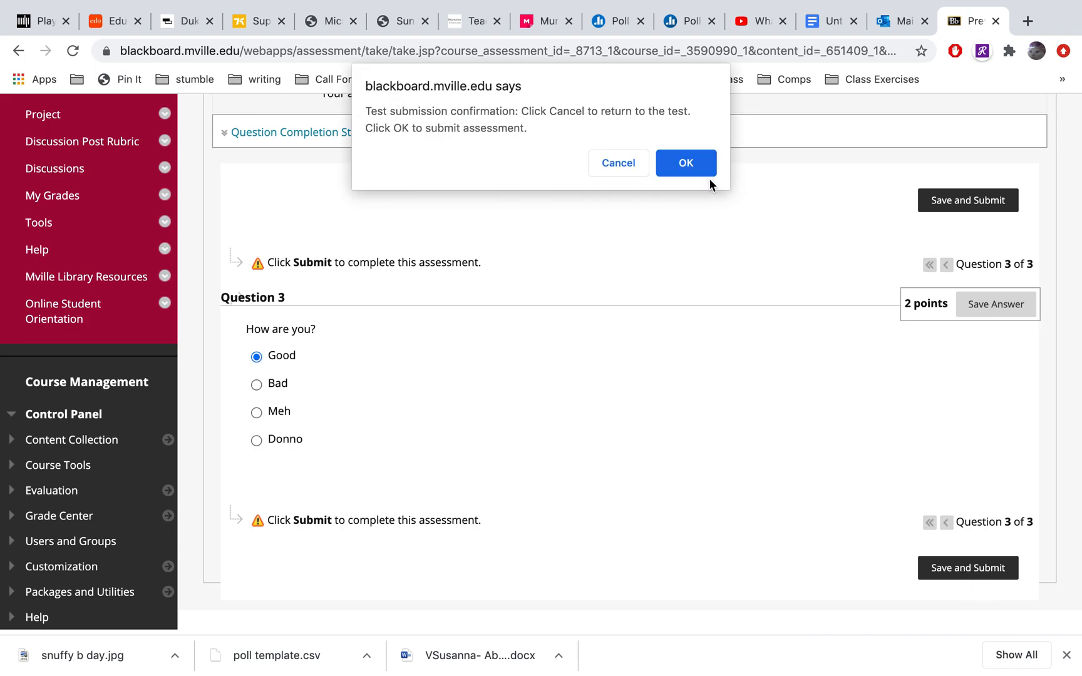
{"action": "left_click", "coordinate": [685, 164]}
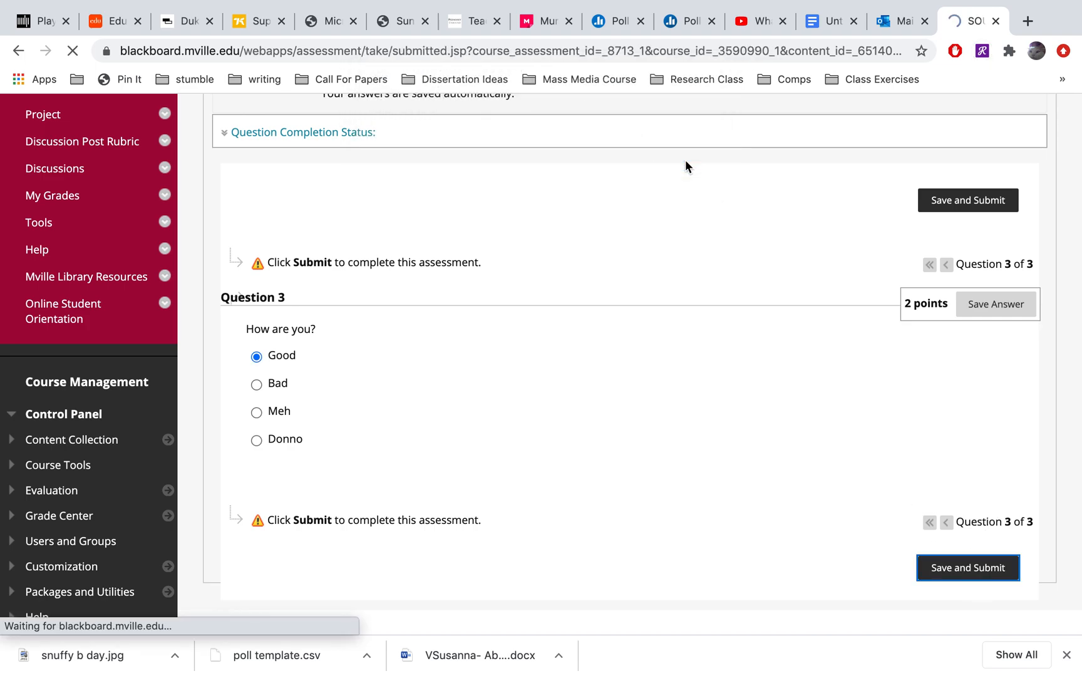
Review the Quiz 2 submission's details and each question's score, and return to the Assignments area
{"action": "scroll", "coordinate": [670, 316], "scroll_direction": "down", "scroll_amount": 4}
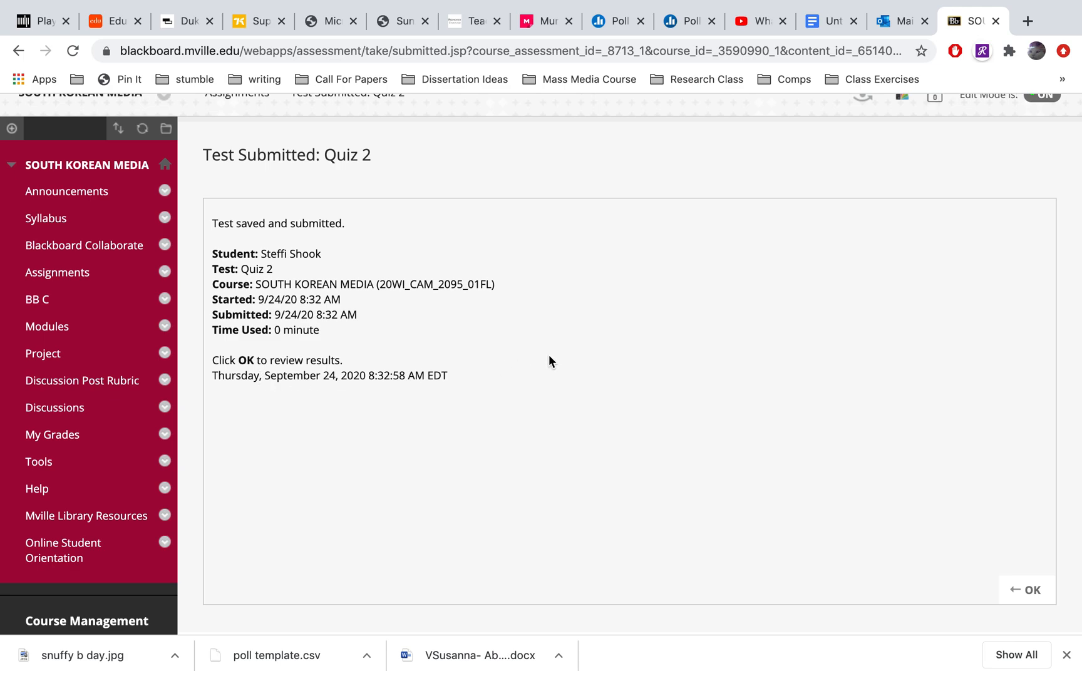
{"action": "left_click", "coordinate": [1030, 591]}
{"action": "scroll", "coordinate": [932, 432], "scroll_direction": "down", "scroll_amount": 5}
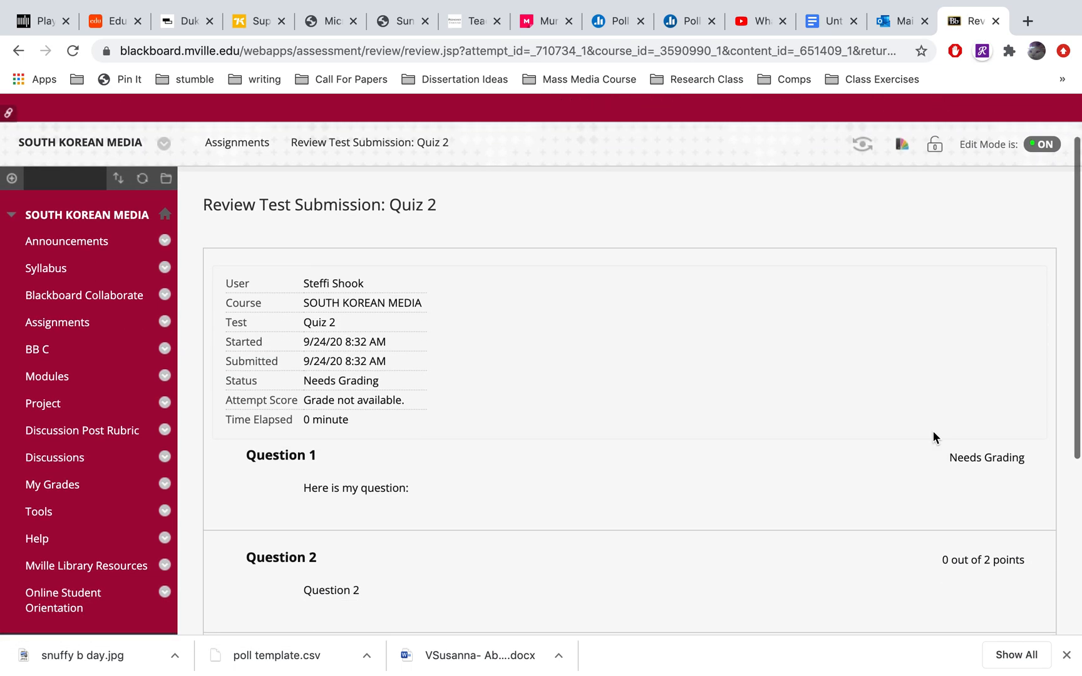
{"action": "scroll", "coordinate": [933, 432], "scroll_direction": "down", "scroll_amount": 1}
{"action": "scroll", "coordinate": [933, 432], "scroll_direction": "up", "scroll_amount": 1}
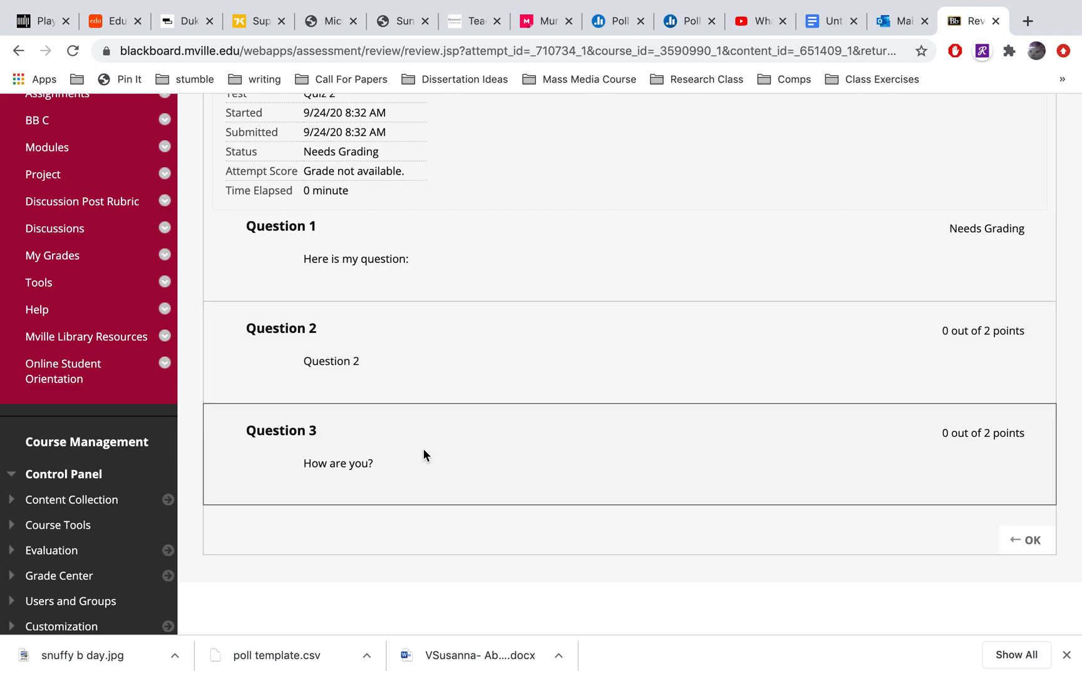
{"action": "scroll", "coordinate": [422, 454], "scroll_direction": "up", "scroll_amount": 1}
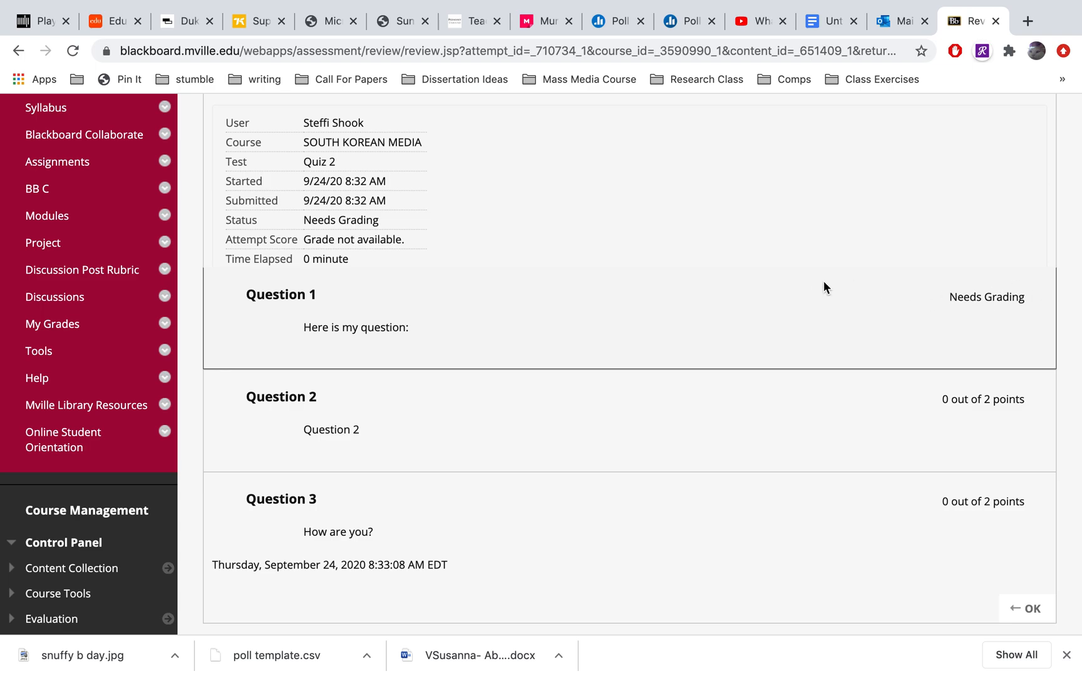
{"action": "scroll", "coordinate": [635, 244], "scroll_direction": "up", "scroll_amount": 2}
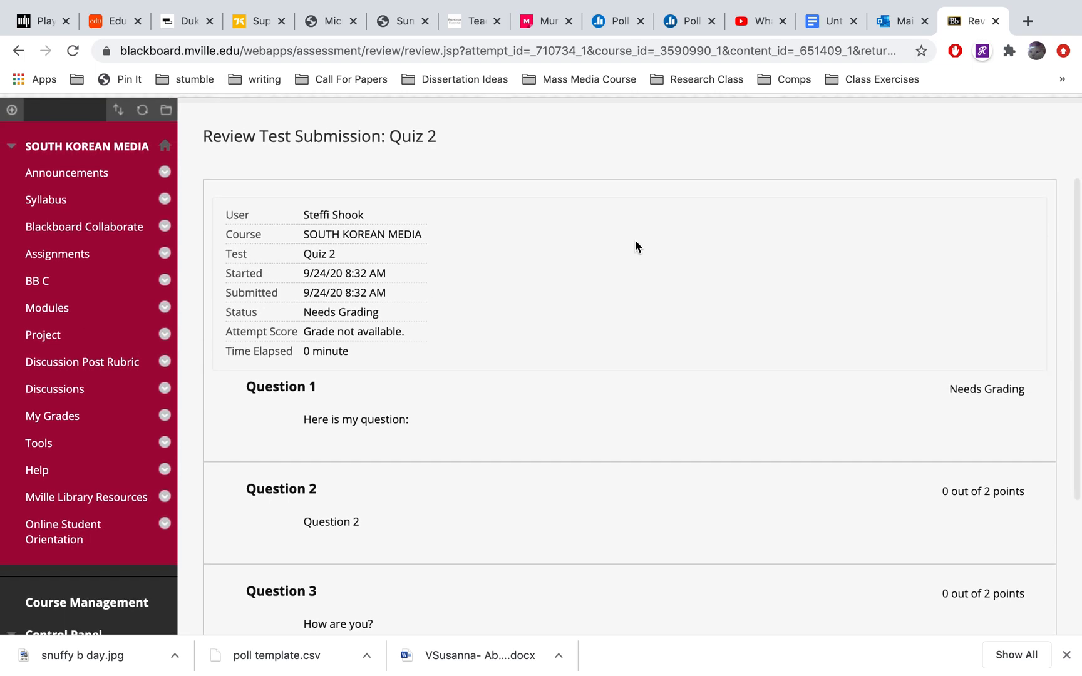
{"action": "scroll", "coordinate": [635, 244], "scroll_direction": "down", "scroll_amount": 2}
{"action": "left_click", "coordinate": [1021, 588]}
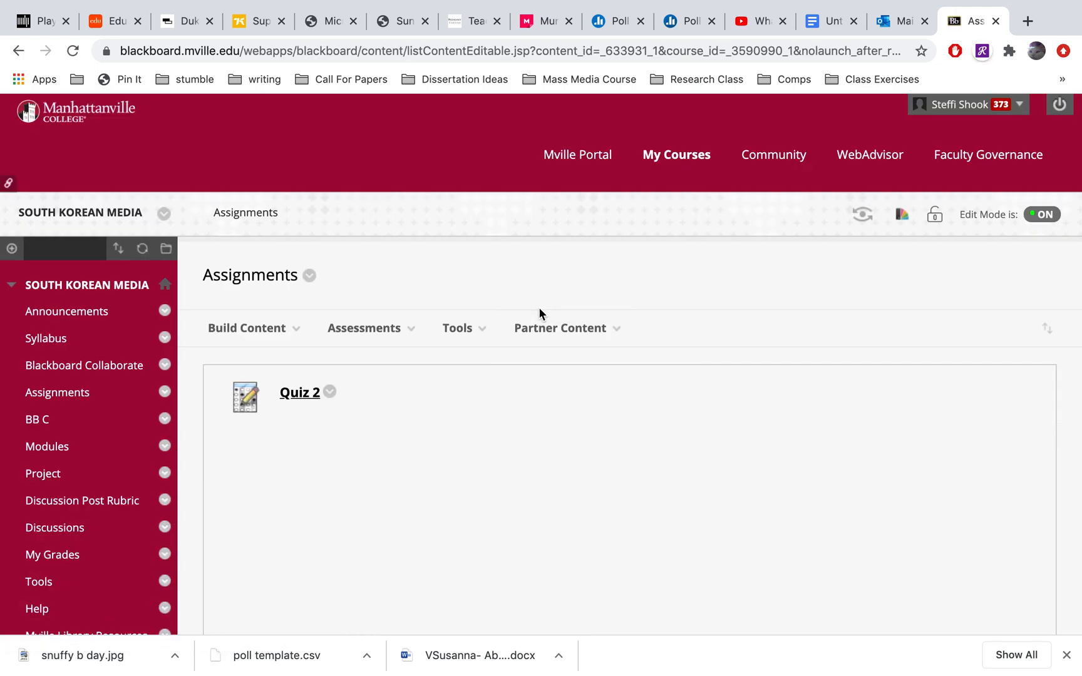
{"action": "left_click", "coordinate": [291, 327]}
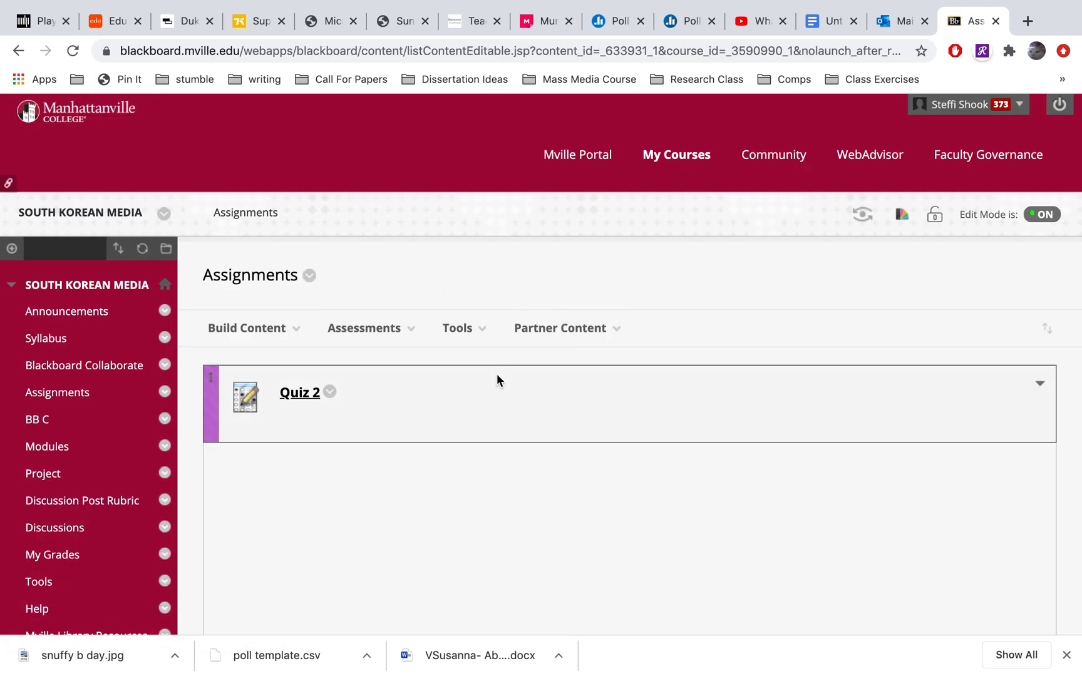